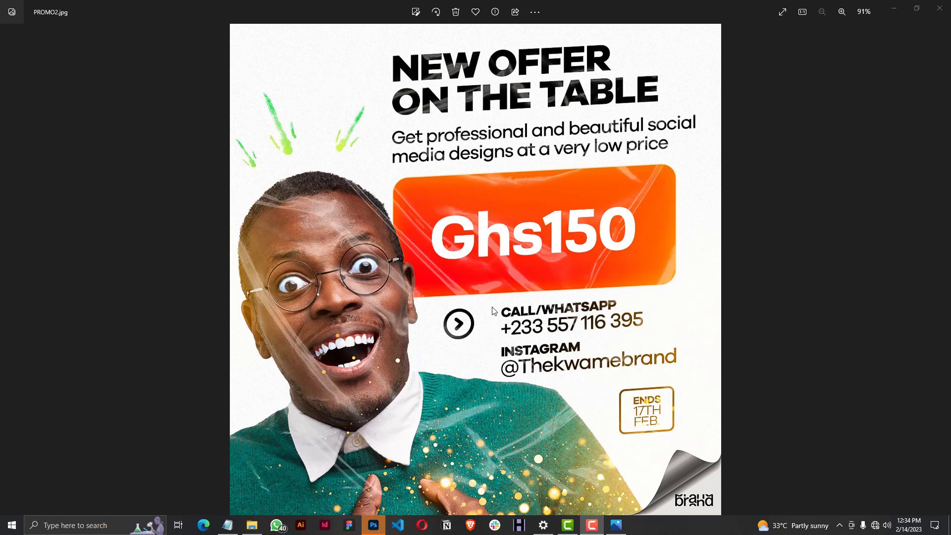
Switch to Photoshop and create a 1080 x 1080 pixel RGB document at 300 pixels/inch with a white background.
left_click(381, 521)
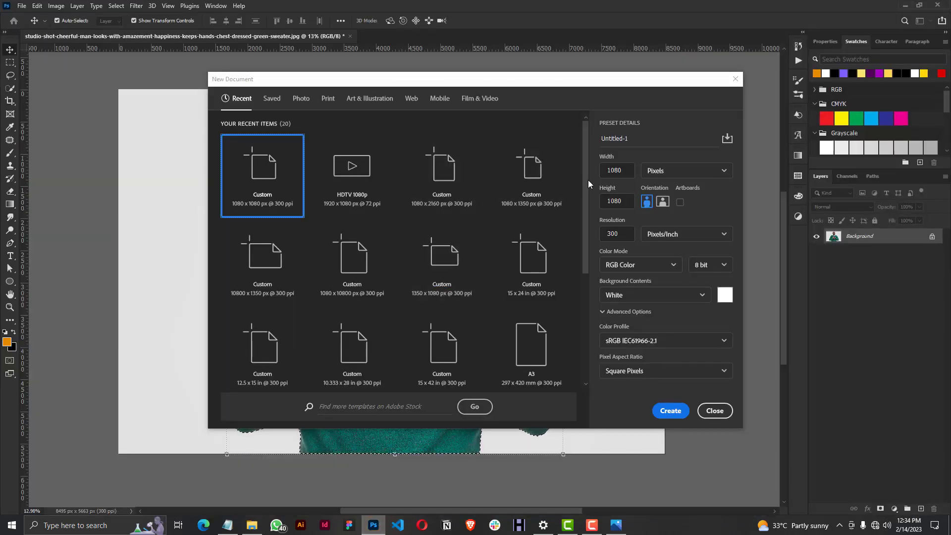
double_click(627, 172)
double_click(621, 201)
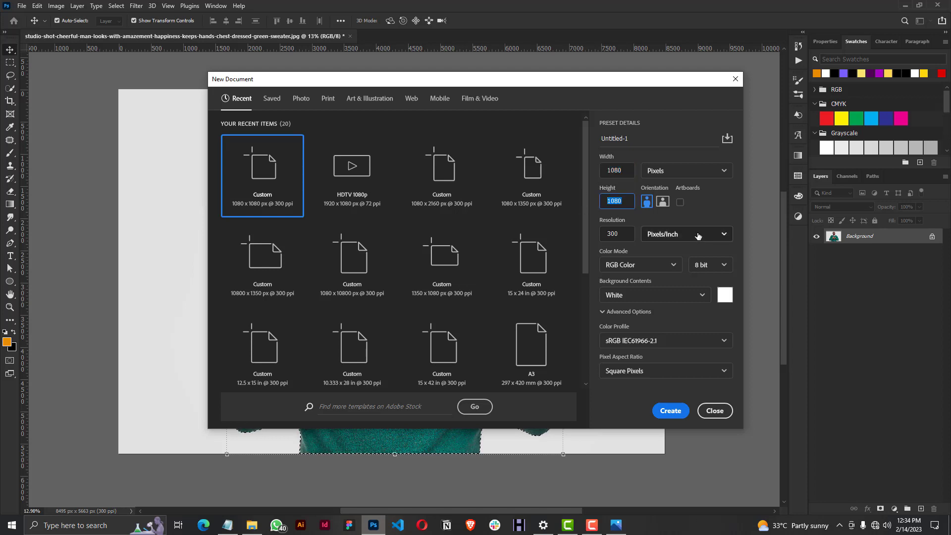
left_click(671, 410)
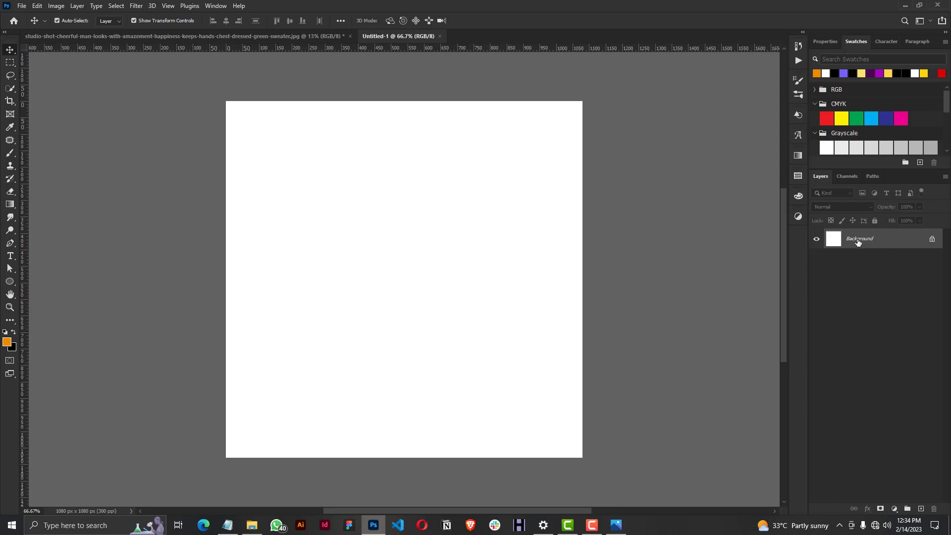
Unlock the white background layer and convert it to a smart object.
left_click(933, 241)
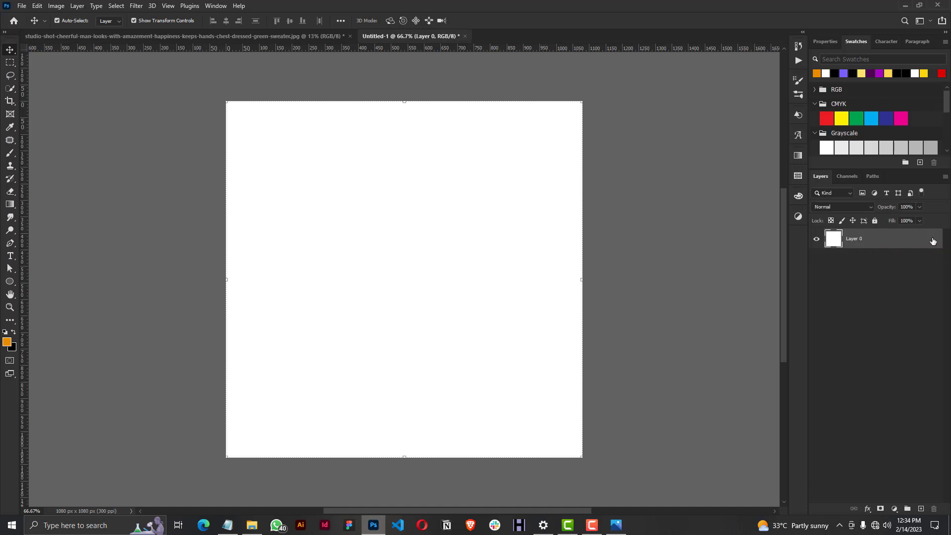
right_click(866, 239)
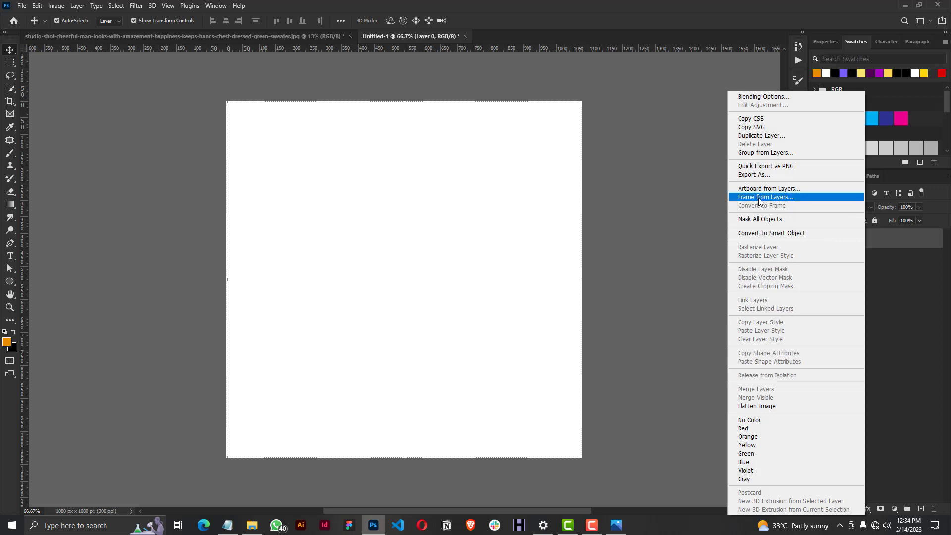
left_click(759, 230)
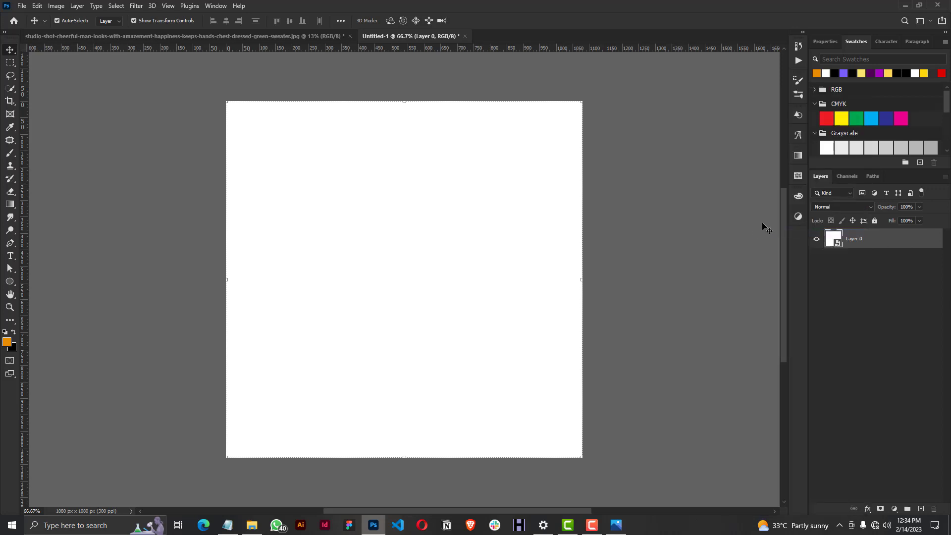
Apply an Add Noise filter of 7% with uniform distribution and monochromatic noise to the white background layer.
left_click(136, 5)
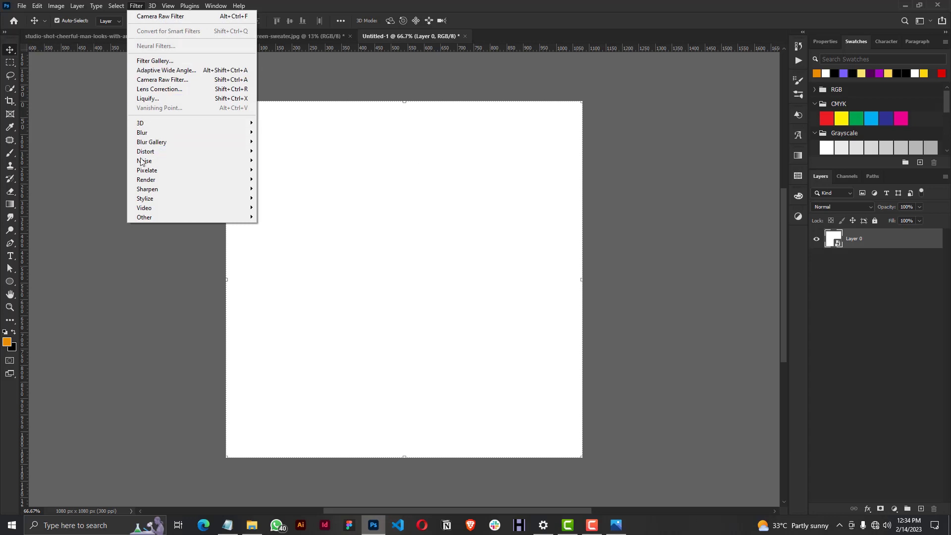
mouse_move(144, 162)
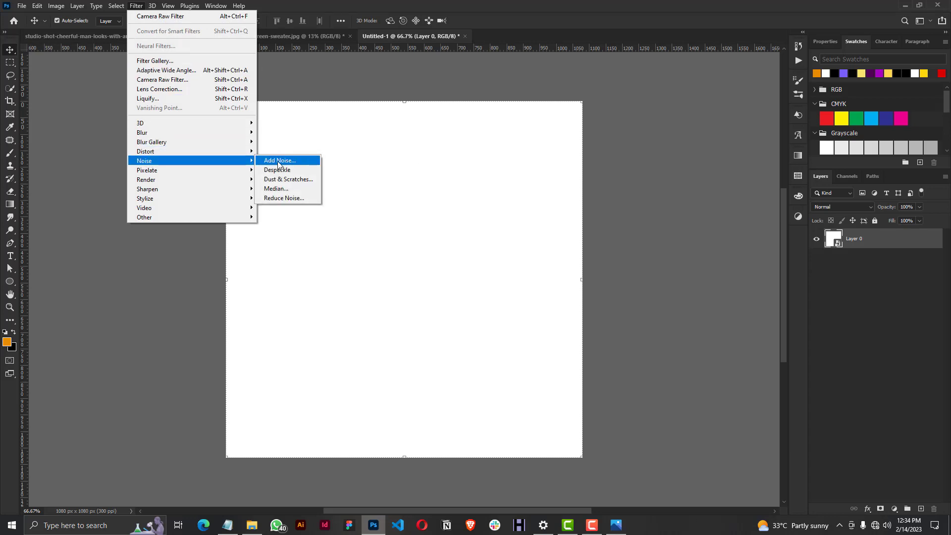
left_click(279, 161)
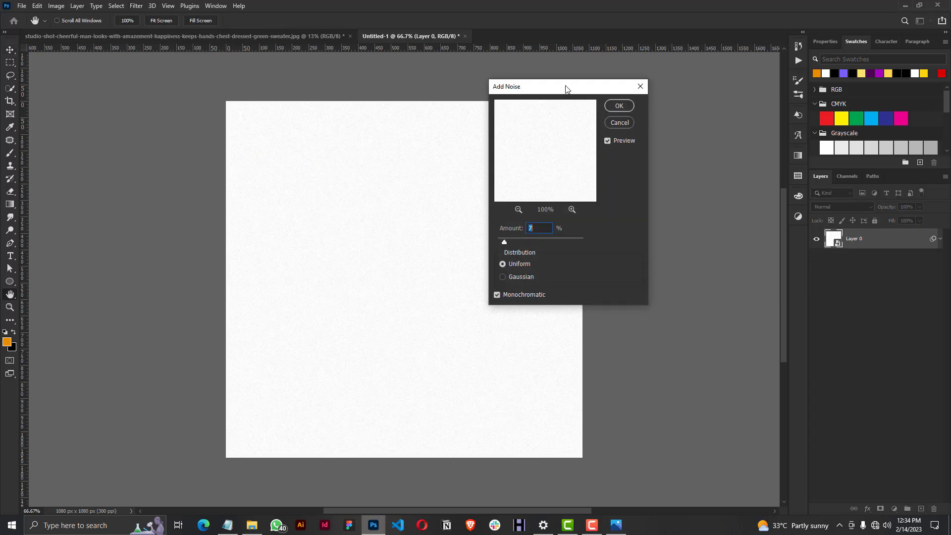
left_click_drag(566, 88, 577, 88)
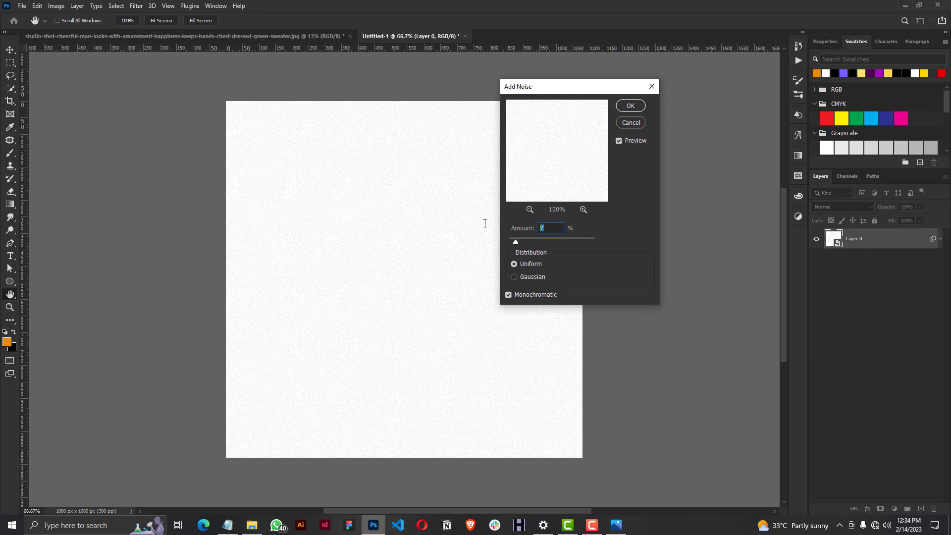
left_click(513, 264)
left_click(631, 105)
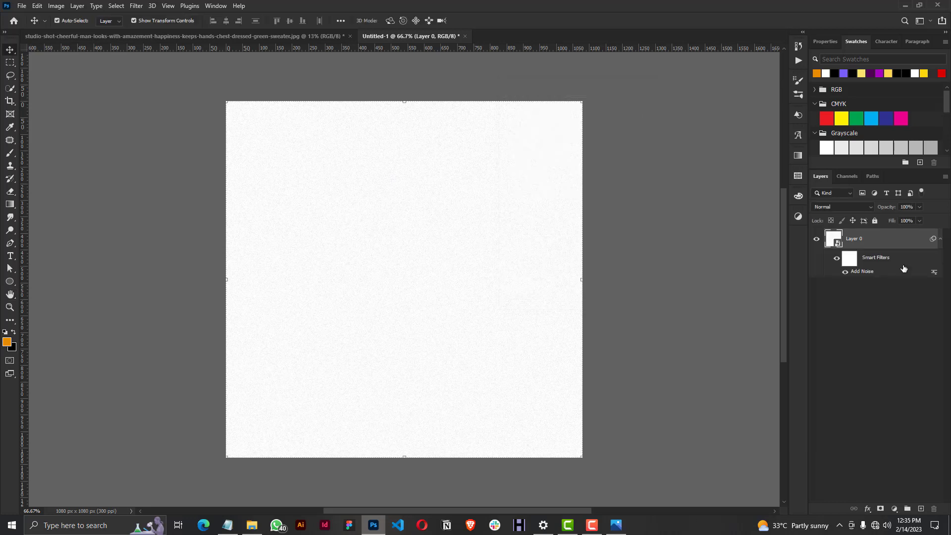
Collapse the background layer's smart filters, fully lock the layer and deselect it.
left_click(941, 238)
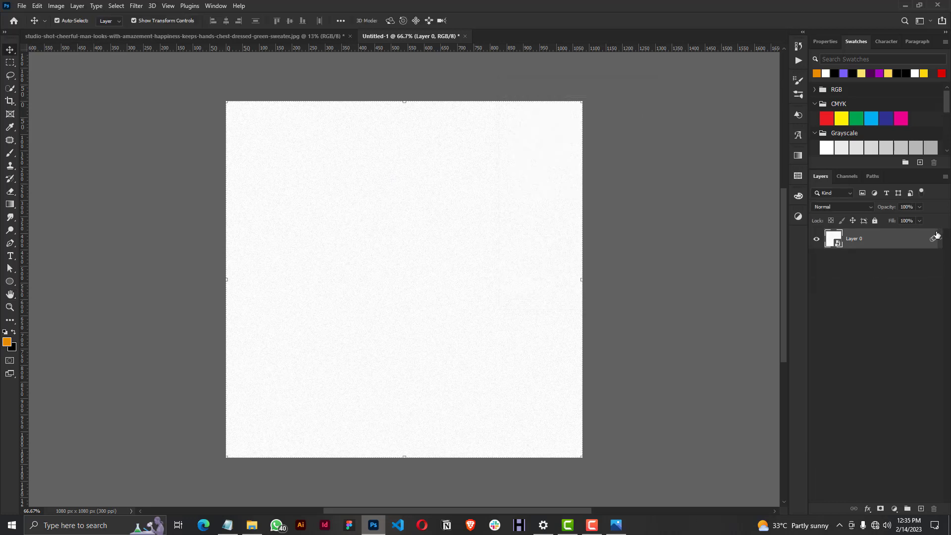
left_click(875, 221)
left_click(885, 295)
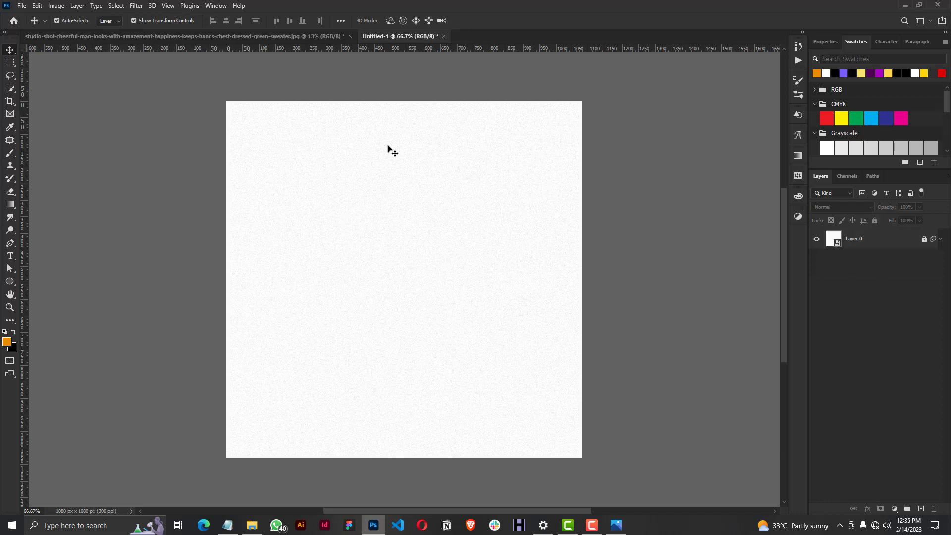
In the studio photo document, select the man as the subject and mask out the grey backdrop.
left_click(319, 38)
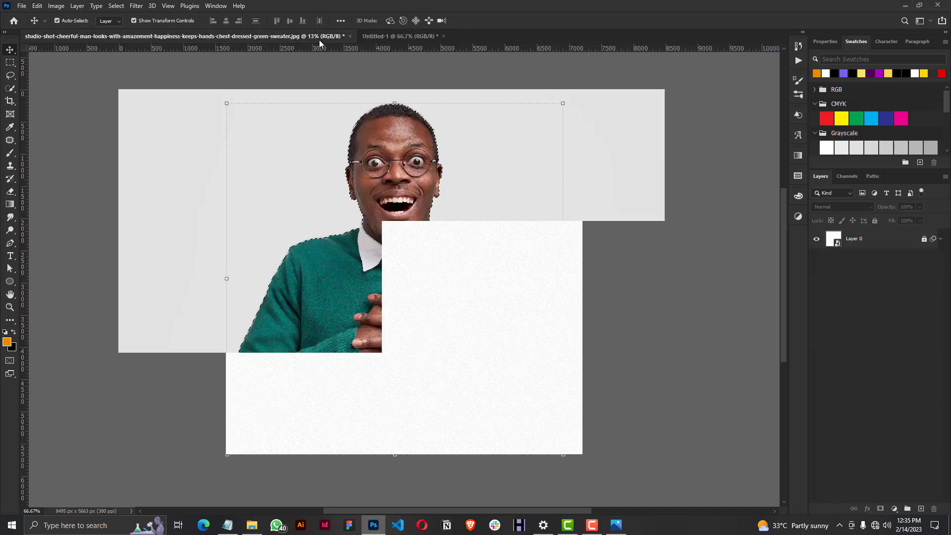
left_click(115, 6)
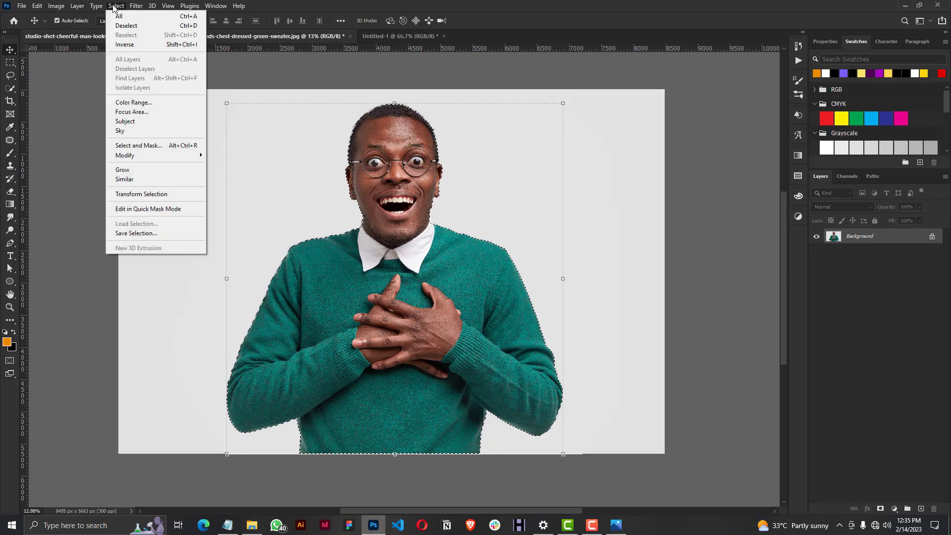
left_click(124, 121)
left_click(440, 195)
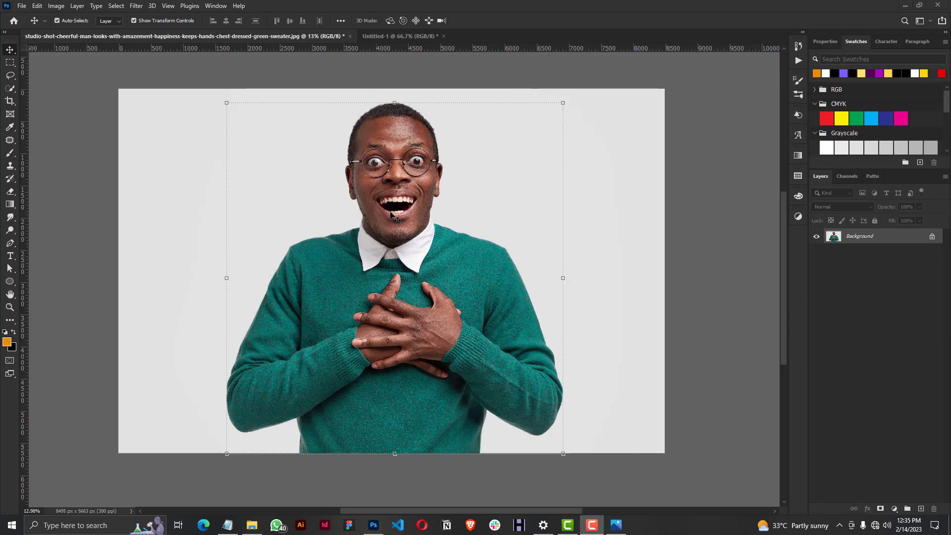
left_click(859, 469)
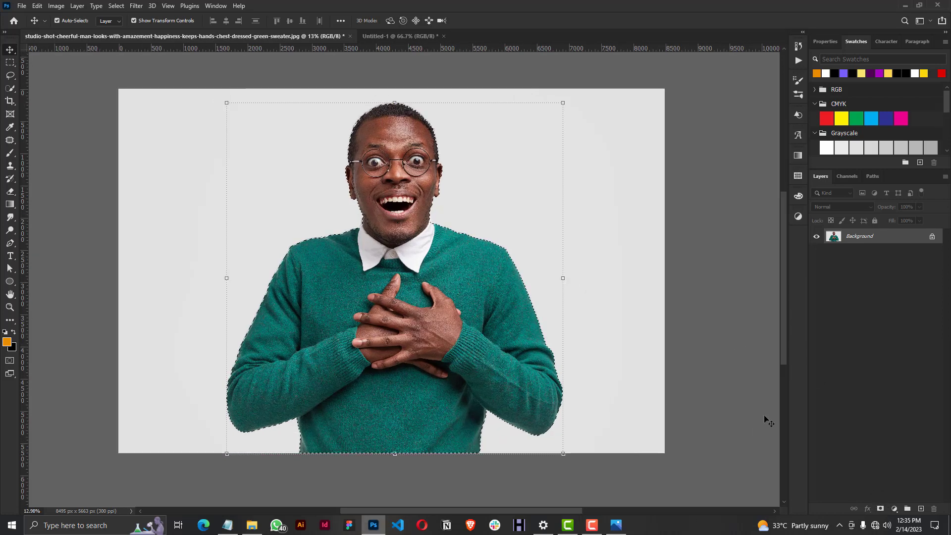
left_click(880, 509)
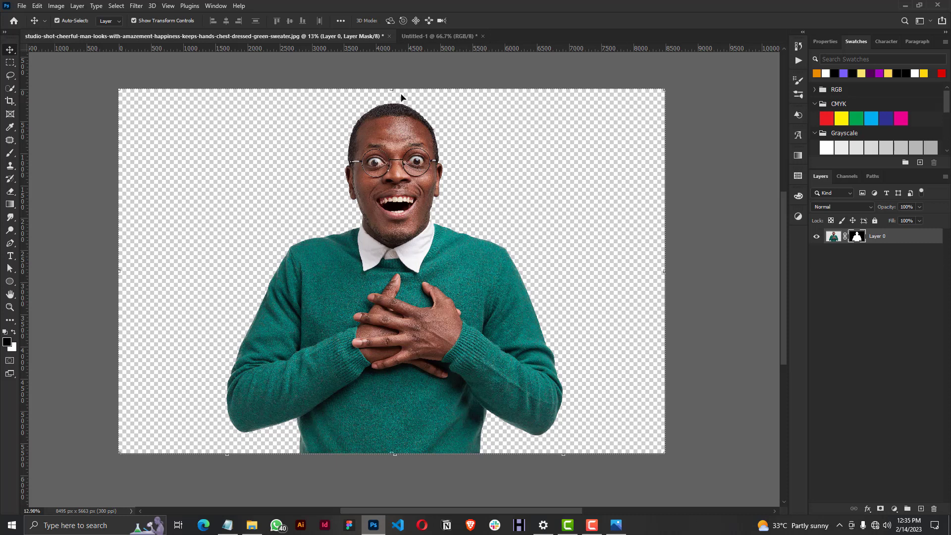
Convert the masked layer of the man to a smart object.
scroll(399, 97, "up", 3)
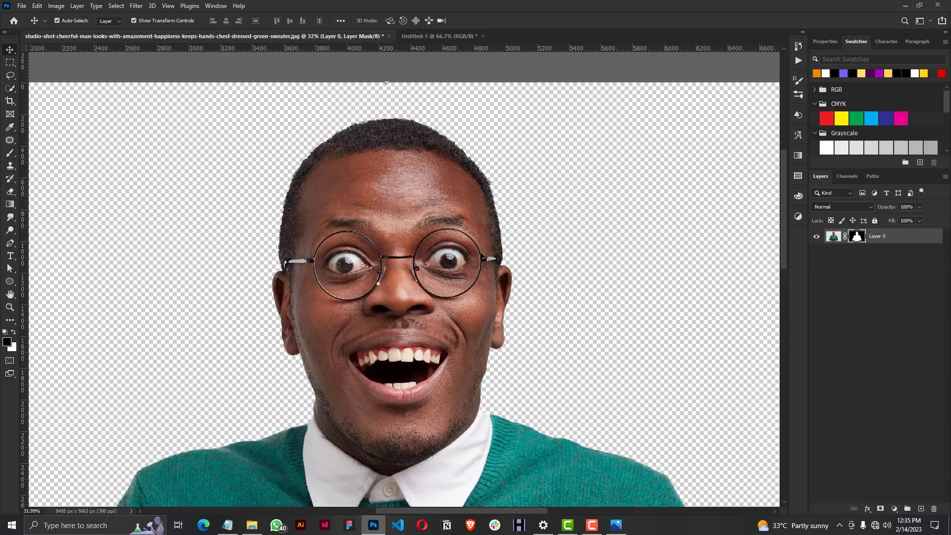
right_click(884, 236)
left_click(809, 235)
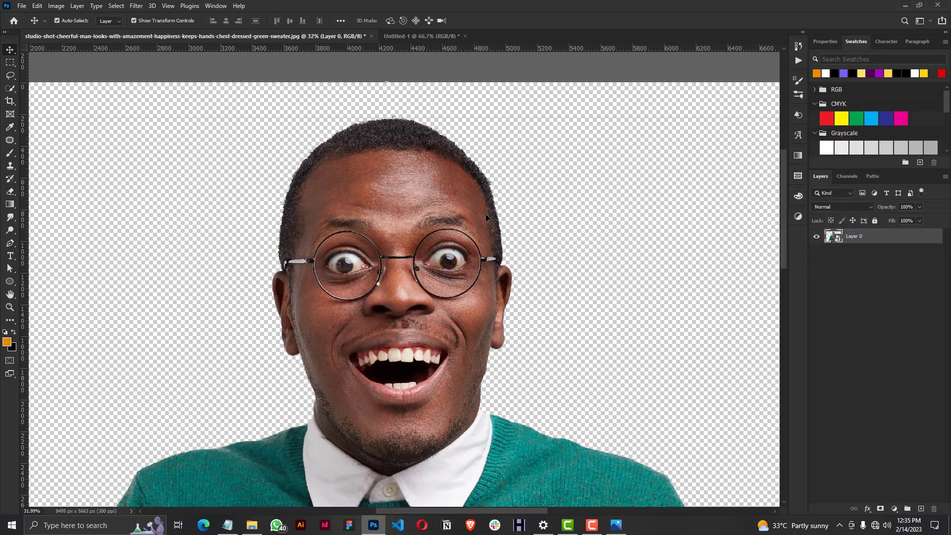
Copy the cut-out man into the Untitled-1 document and scale him down to about 13%.
left_click_drag(420, 221, 353, 295)
scroll(353, 295, "down", 8)
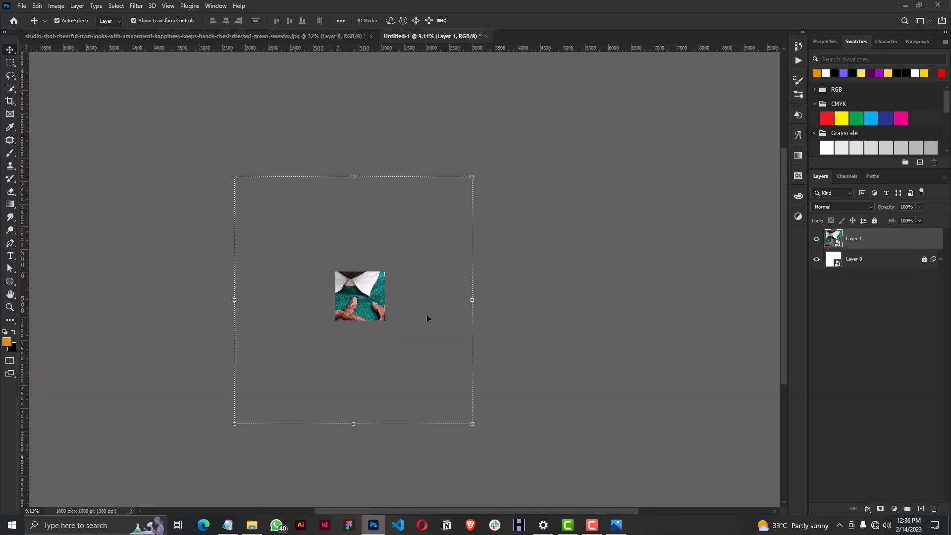
key("ctrl+t")
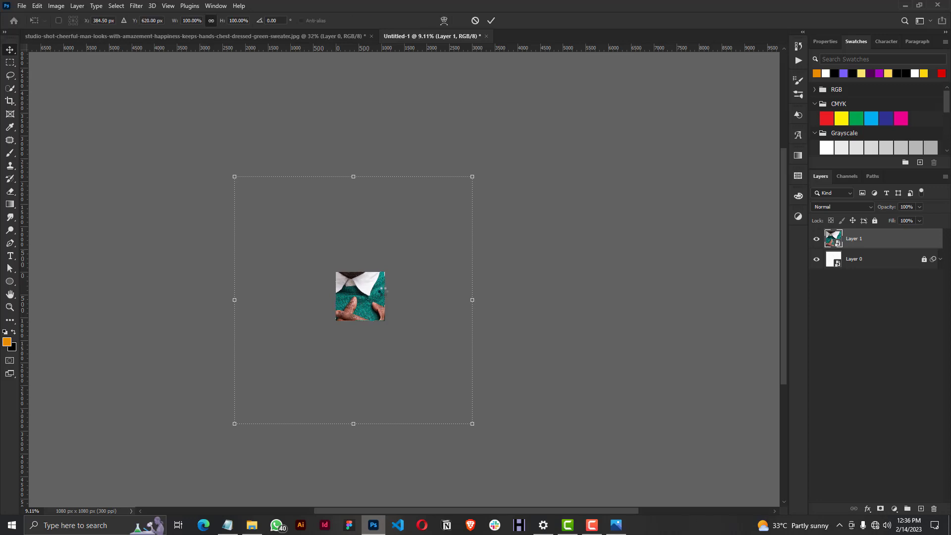
left_click_drag(473, 424, 366, 314)
left_click_drag(231, 173, 335, 281)
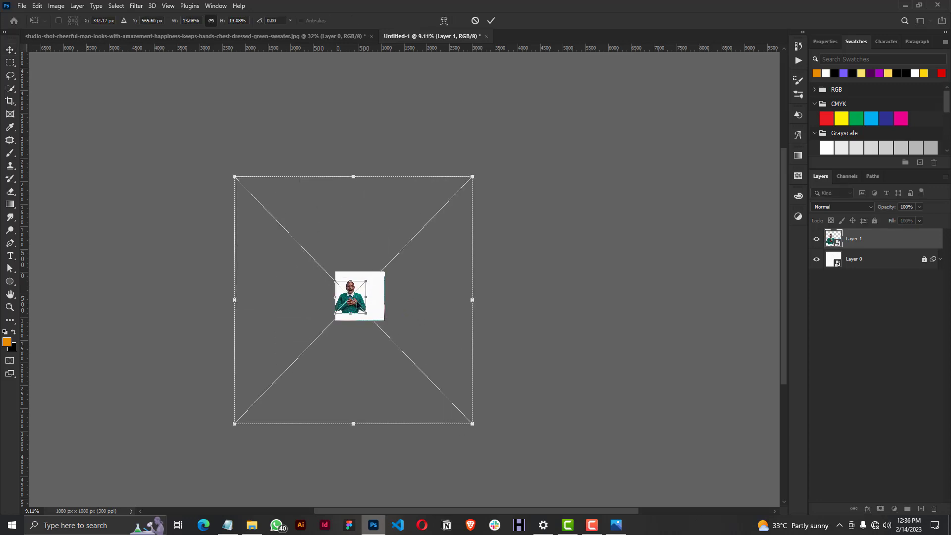
Enlarge the man to about 22%, rotate him about -7.85° and position him in the canvas's lower-left corner.
scroll(355, 289, "up", 5)
scroll(356, 288, "up", 2)
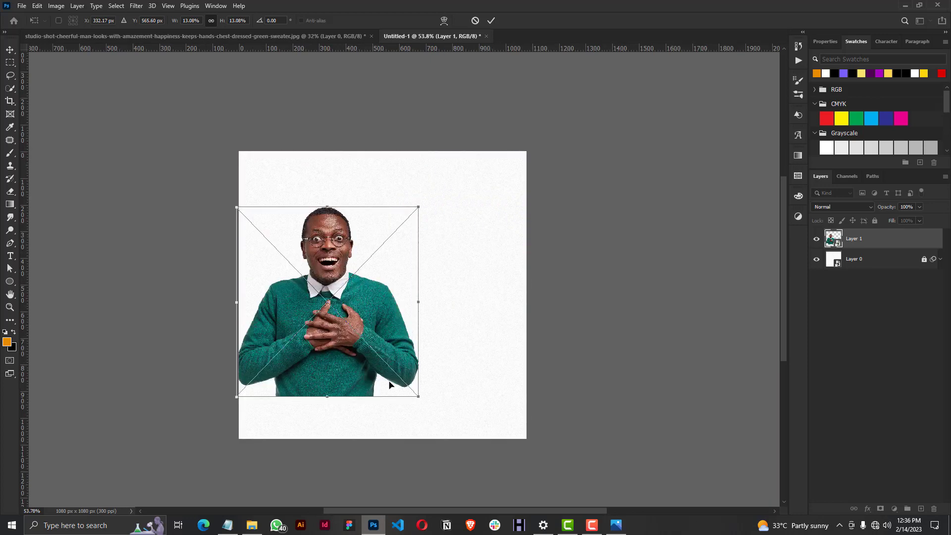
scroll(403, 408, "down", 1)
left_click_drag(414, 395, 519, 506)
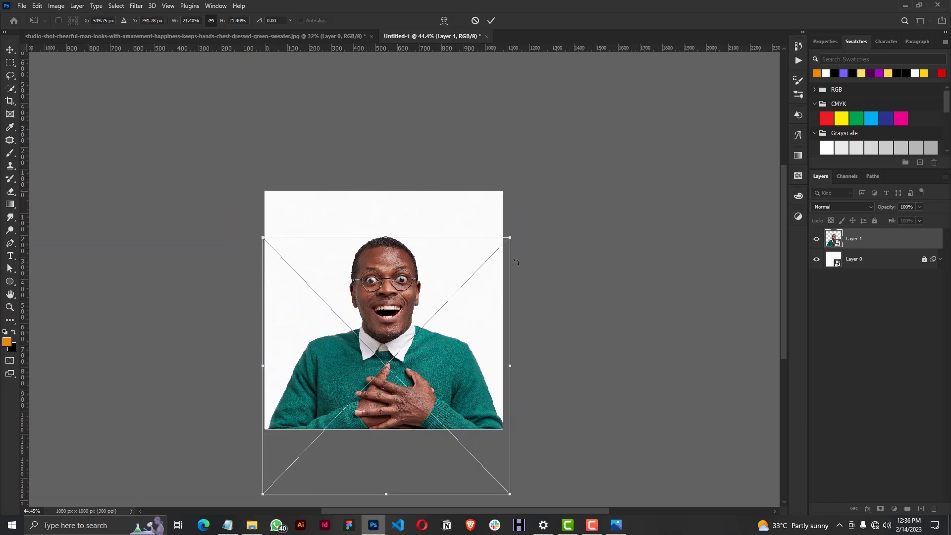
left_click_drag(518, 297, 432, 329)
left_click_drag(432, 329, 359, 339)
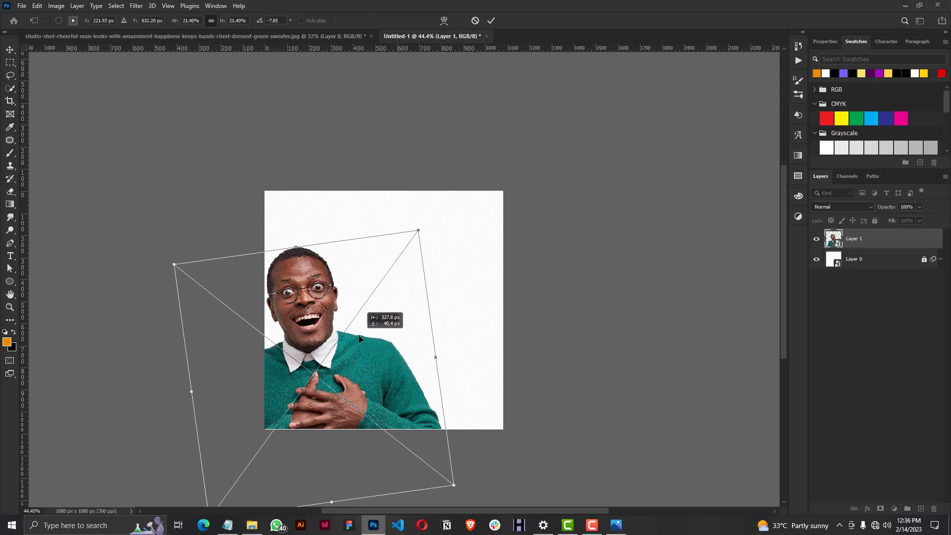
mouse_move(416, 228)
left_mouse_down()
mouse_move(435, 213)
mouse_move(424, 227)
left_mouse_up()
mouse_move(370, 303)
left_mouse_down()
mouse_move(378, 304)
mouse_move(368, 311)
left_mouse_up()
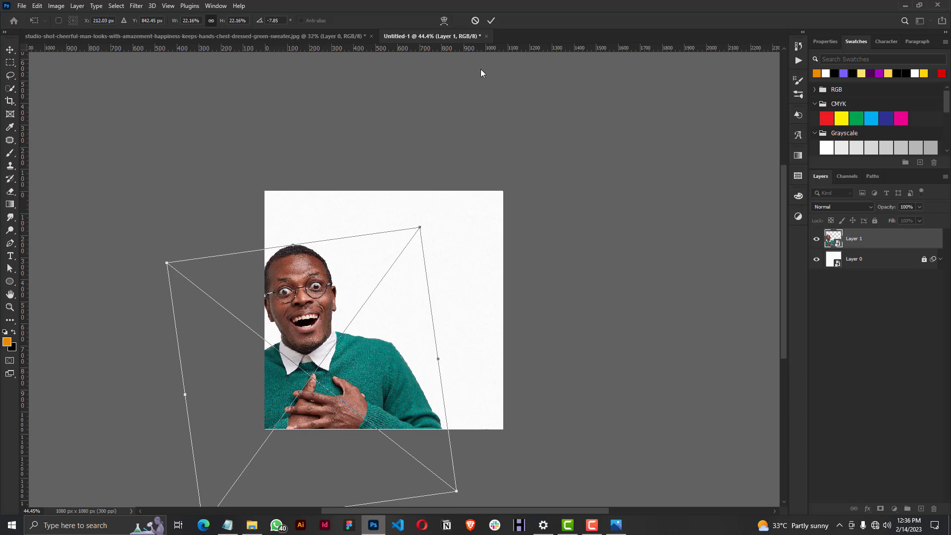
left_click(488, 21)
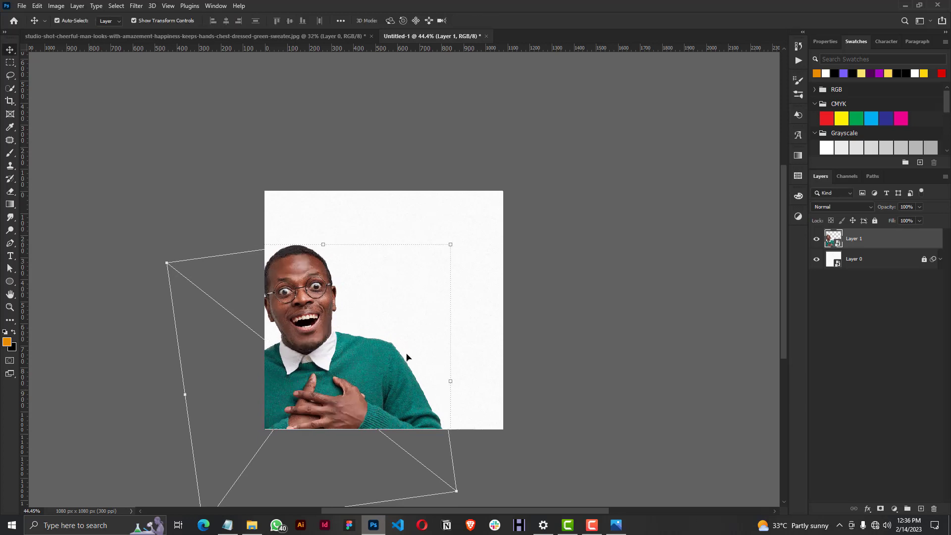
Select the man's layer and open the Camera Raw Filter for it.
scroll(314, 402, "up", 3)
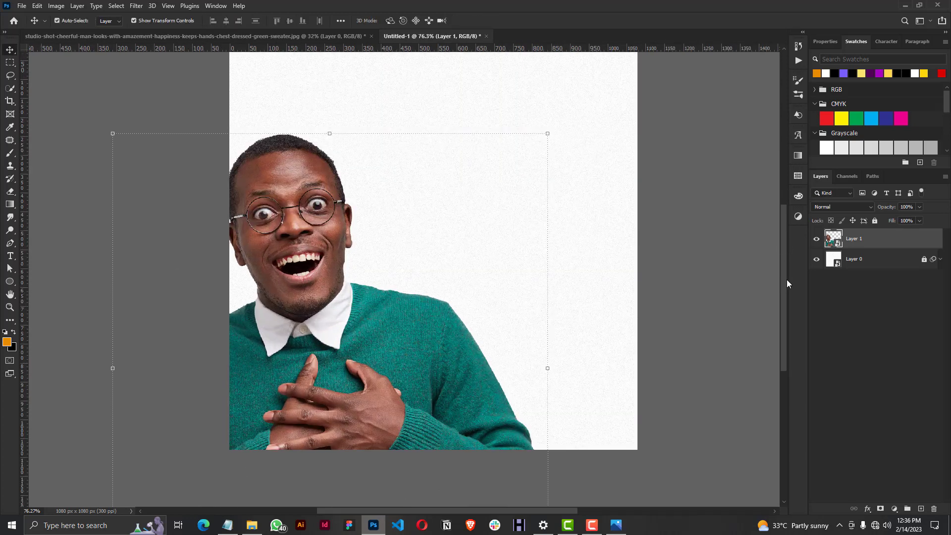
scroll(787, 279, "up", 1)
left_click_drag(505, 512, 519, 511)
left_click(149, 87)
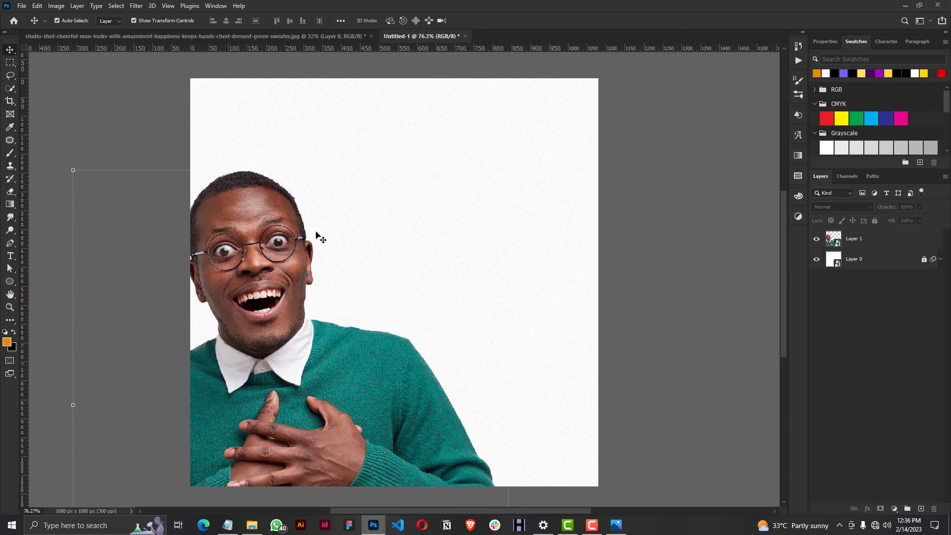
left_click(136, 6)
left_click(888, 243)
left_click(137, 6)
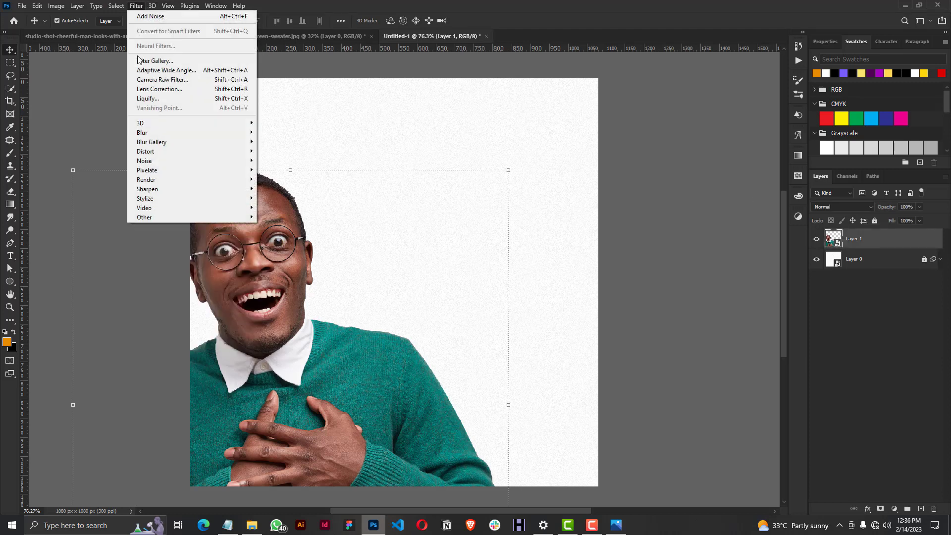
left_click(147, 79)
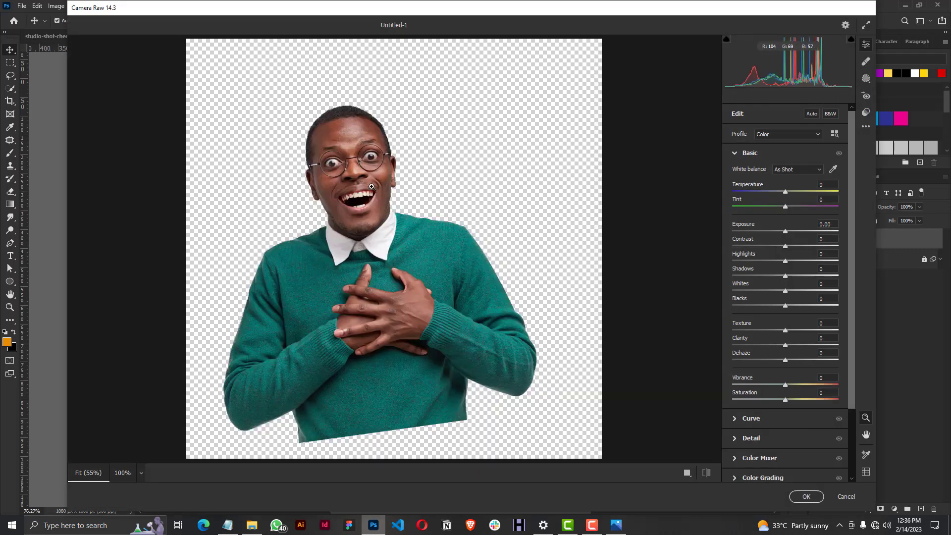
Set the Detail sharpening of the man's photo to 30 in the Camera Raw Filter.
left_click(351, 156)
left_click(369, 204)
left_click(369, 194)
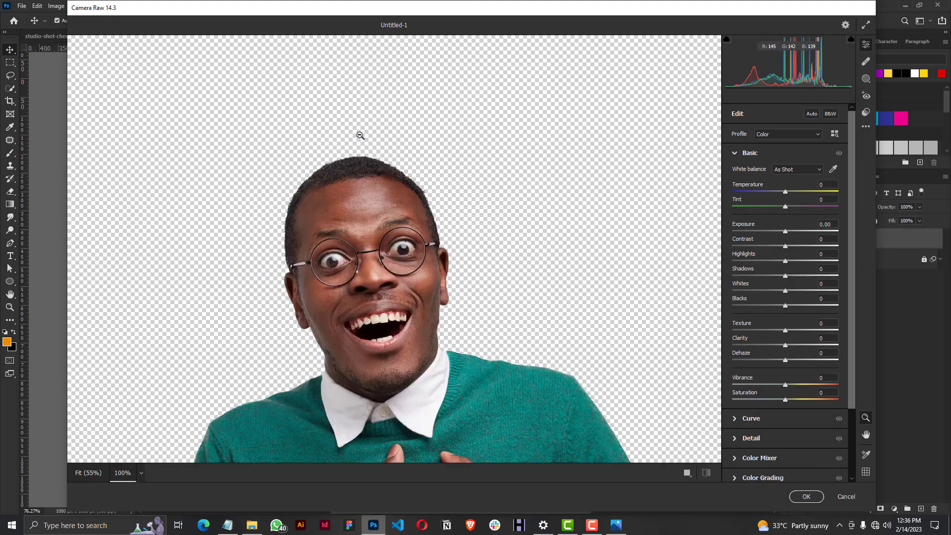
left_click(736, 153)
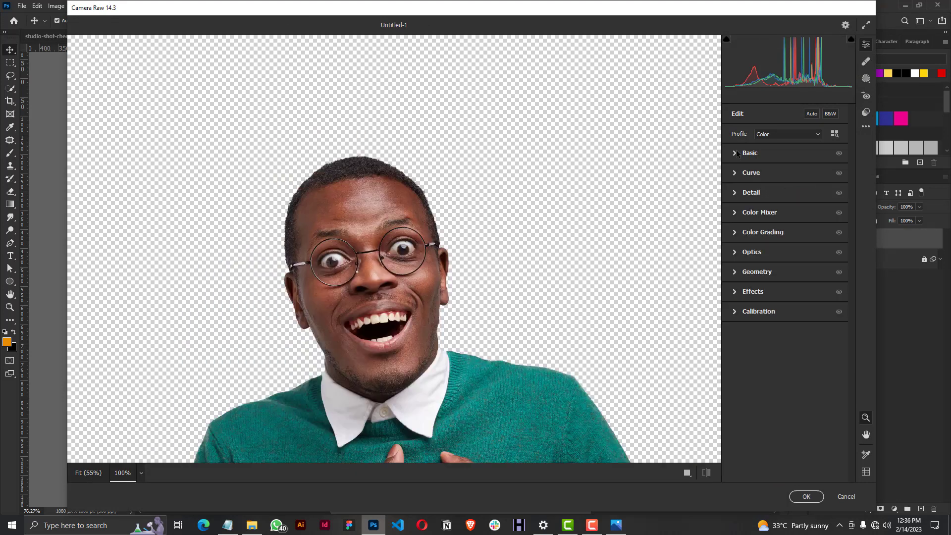
left_click(735, 195)
left_click(820, 209)
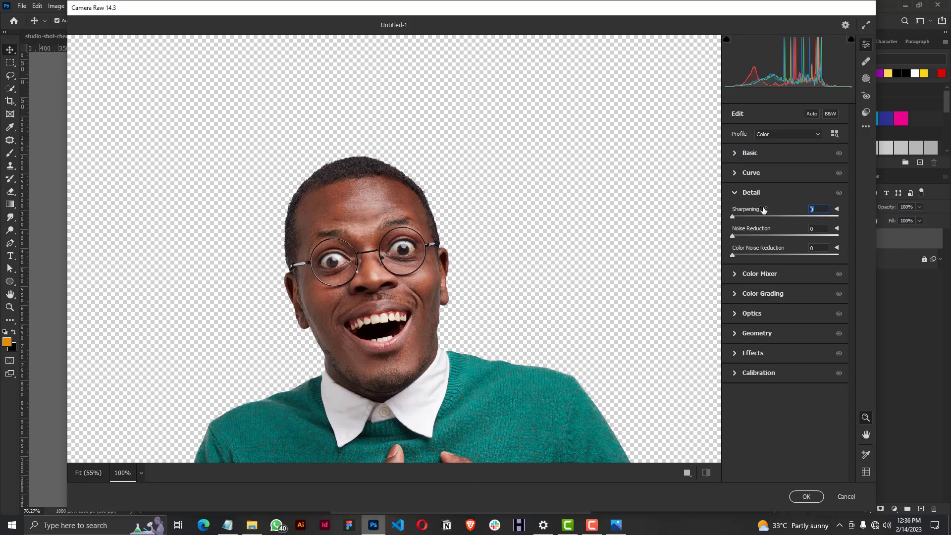
type("30")
key("Return")
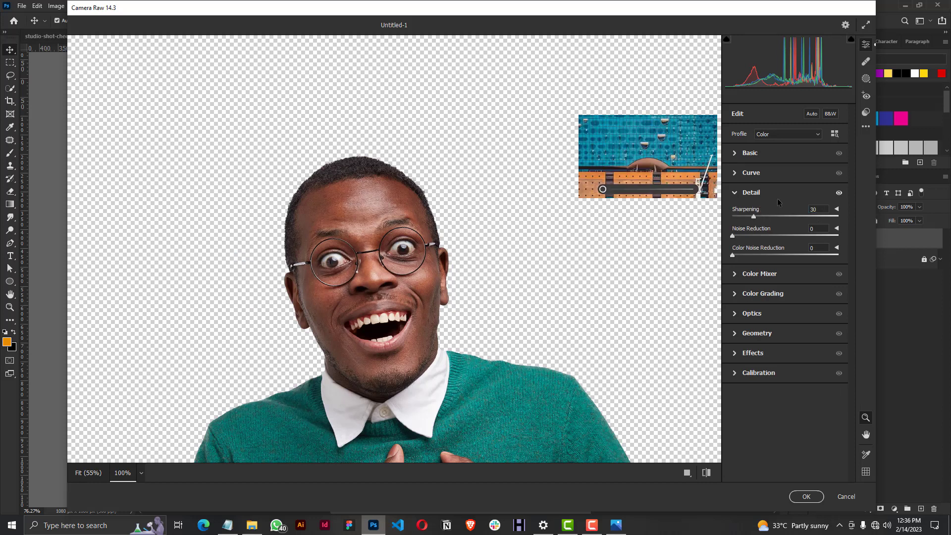
left_click(811, 208)
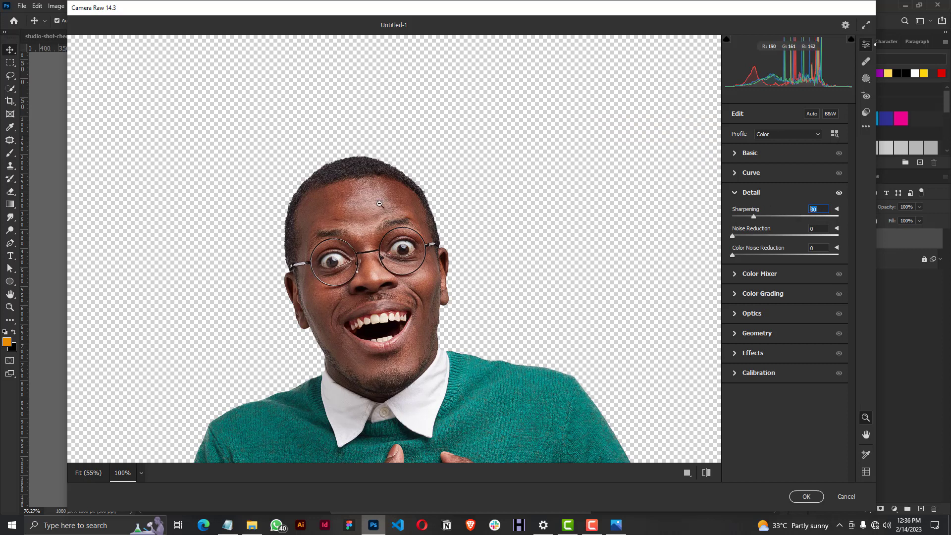
Set the Basic adjustments to Vibrance +10 and Contrast 10, apply the Camera Raw Filter and deselect the layer.
left_click(736, 153)
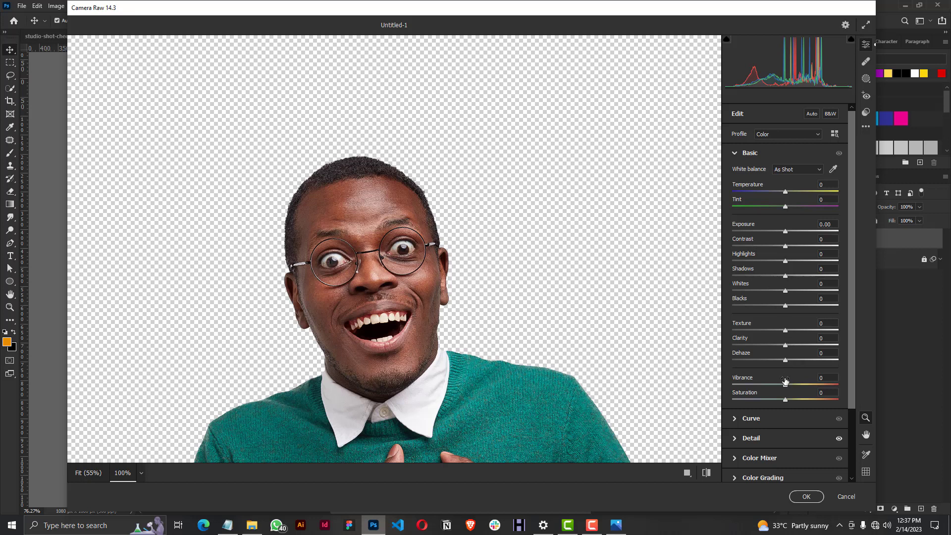
left_click(822, 377)
key("Return")
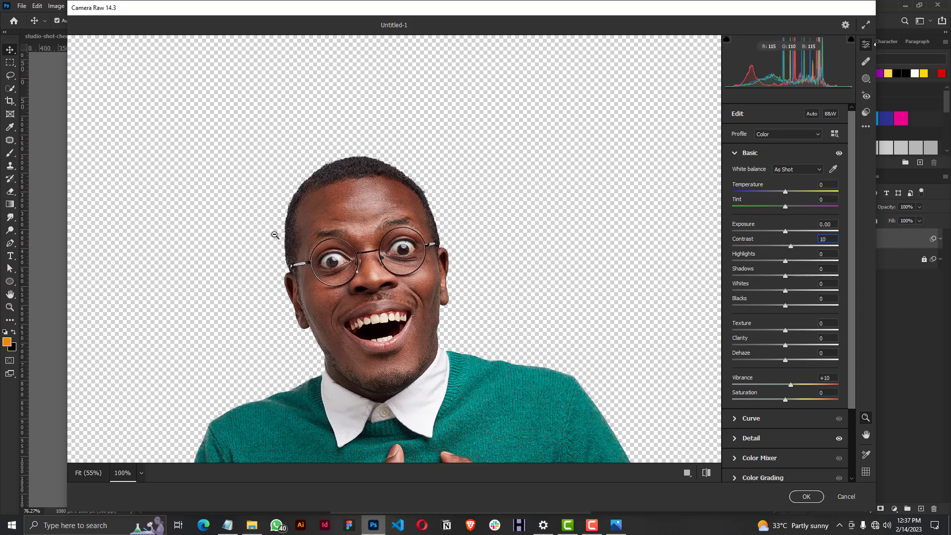
left_click(807, 496)
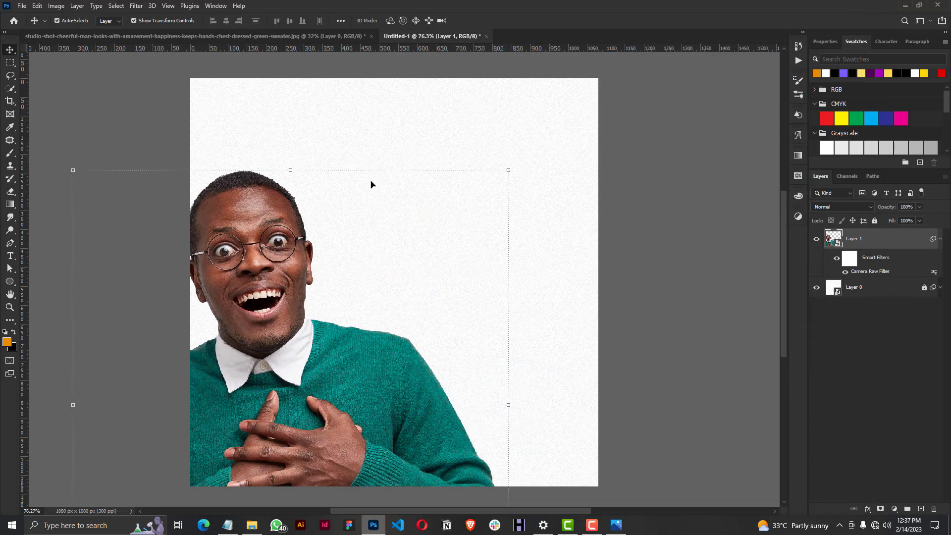
left_click(621, 111)
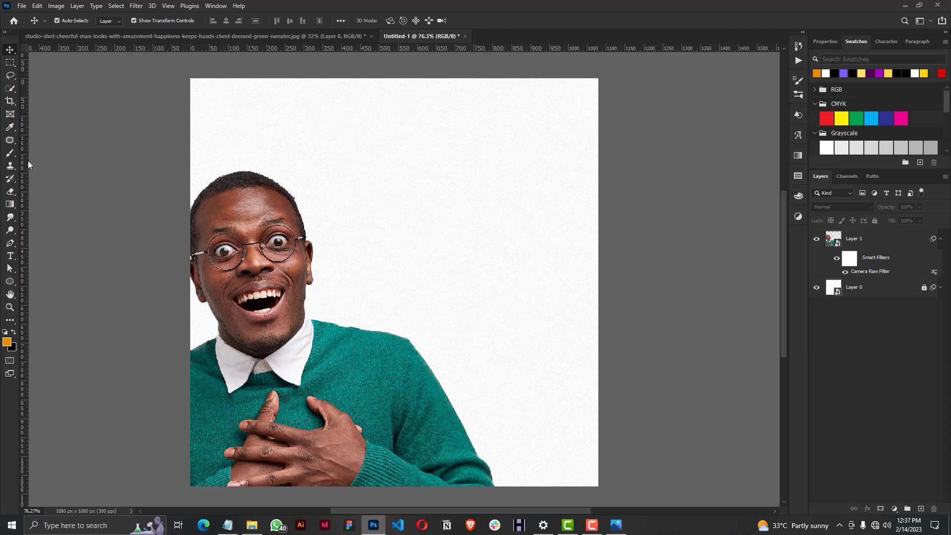
Place a vertical guide at about 350 px and start a black text line beside it, above the man's head.
left_click_drag(28, 160, 324, 134)
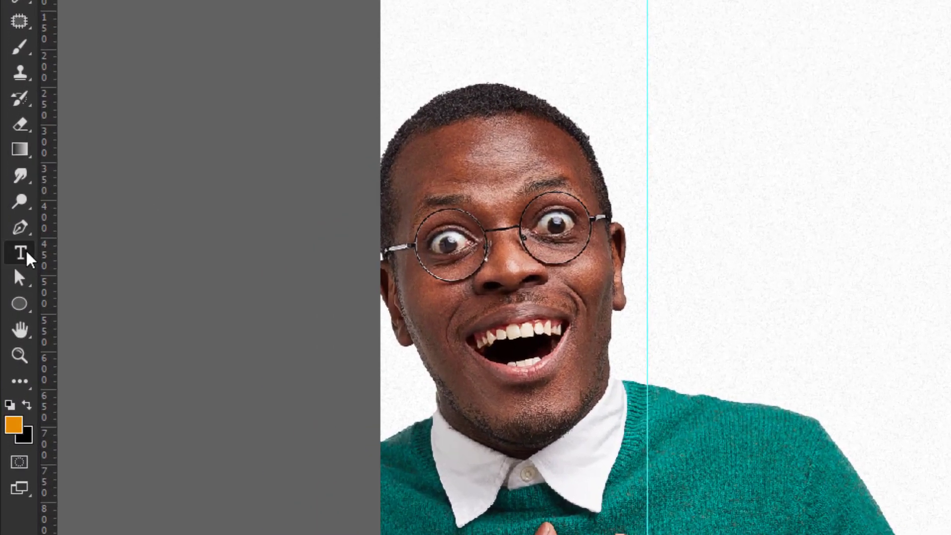
left_click(26, 252)
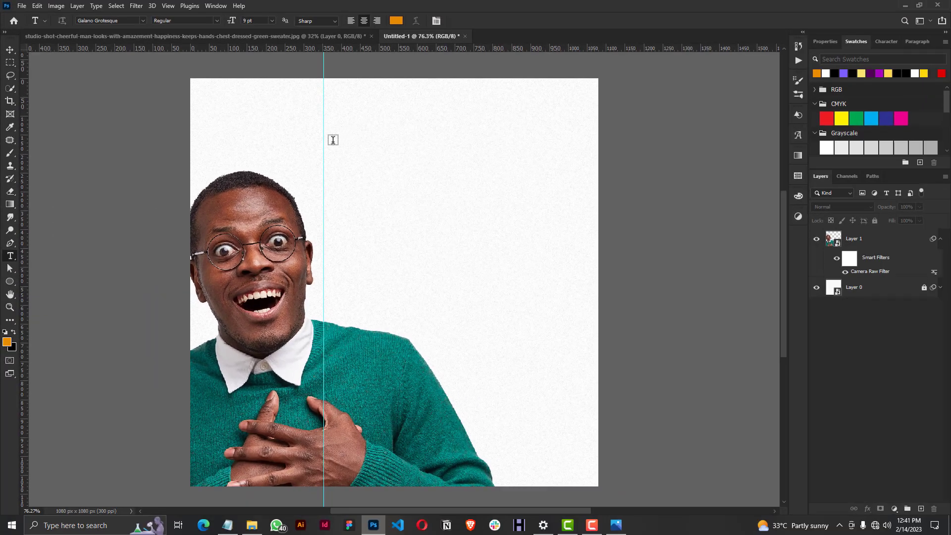
left_click(333, 140)
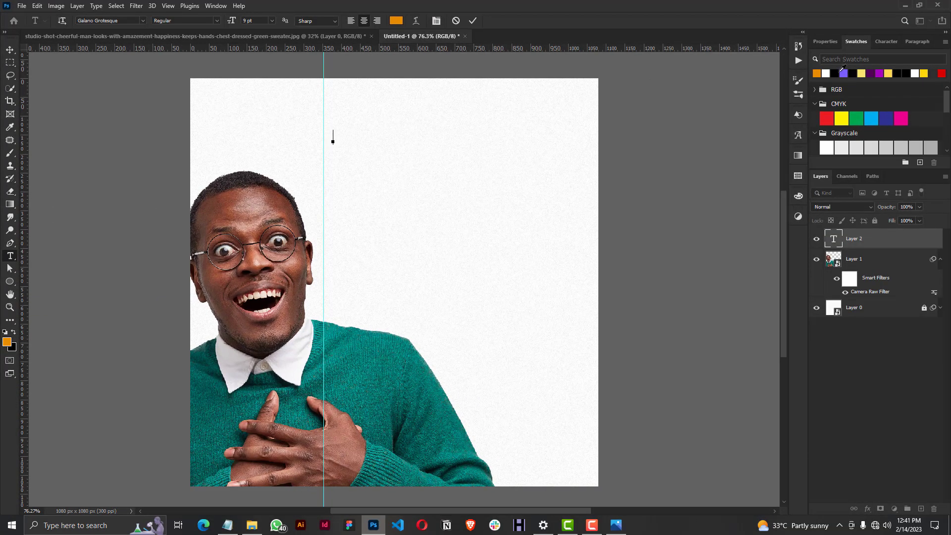
left_click(836, 73)
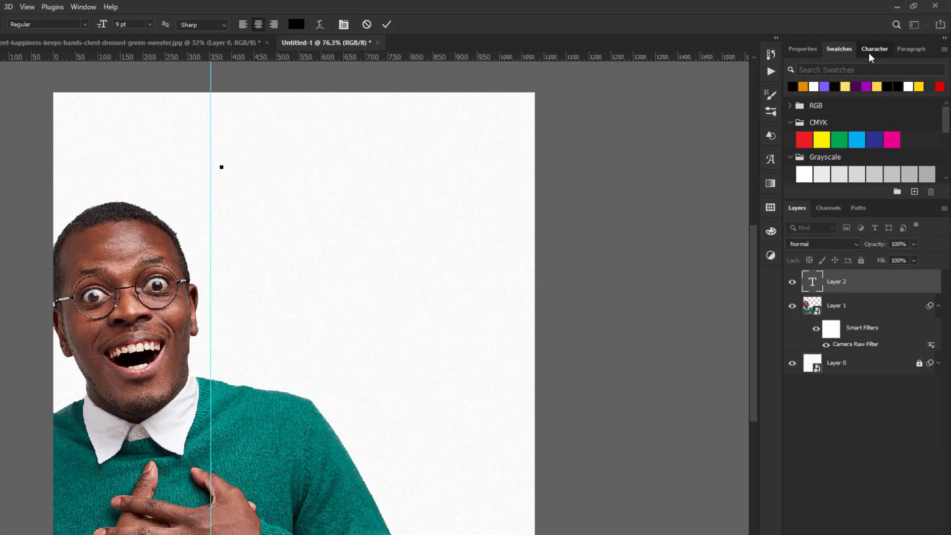
left_click(886, 42)
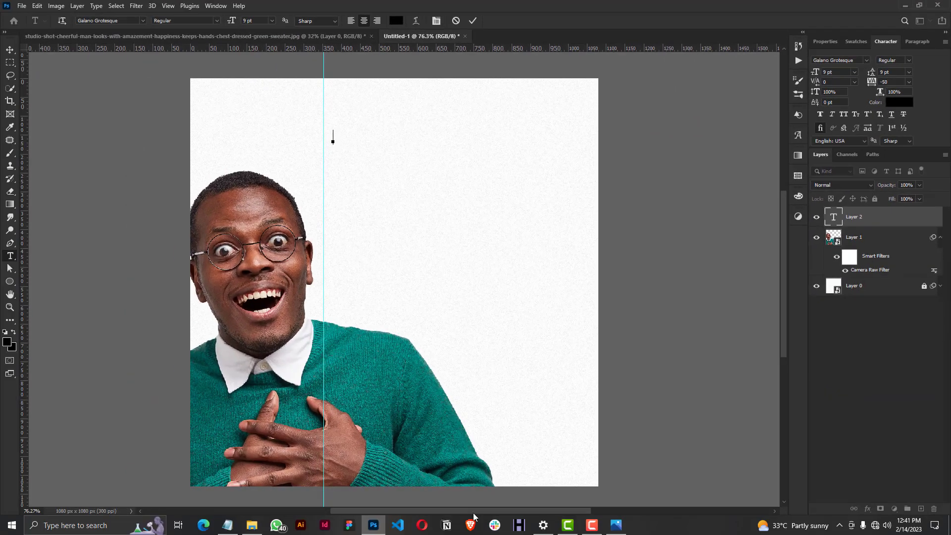
Copy "NEW OFFER ON THE TABLE" from the Notepad notes and paste it into the new Photoshop text line.
left_click(229, 526)
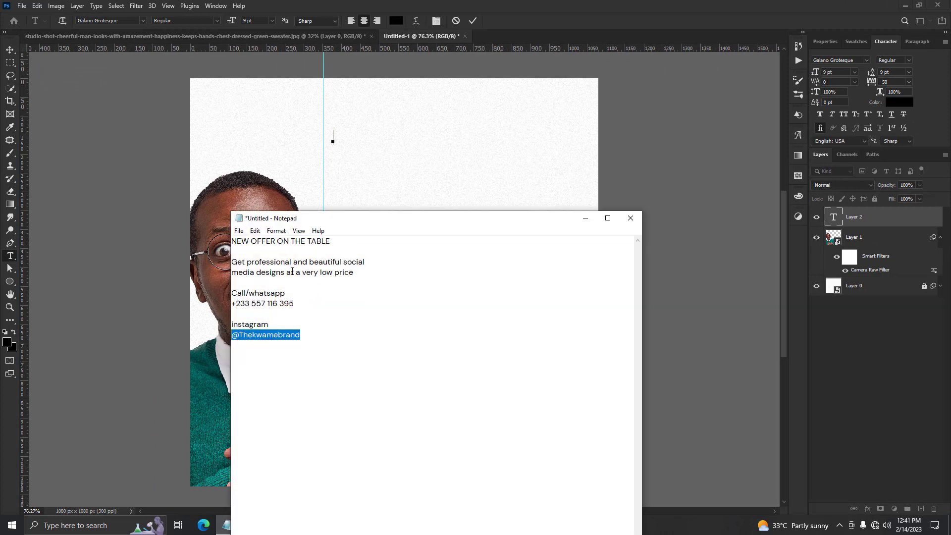
left_click_drag(335, 242, 232, 241)
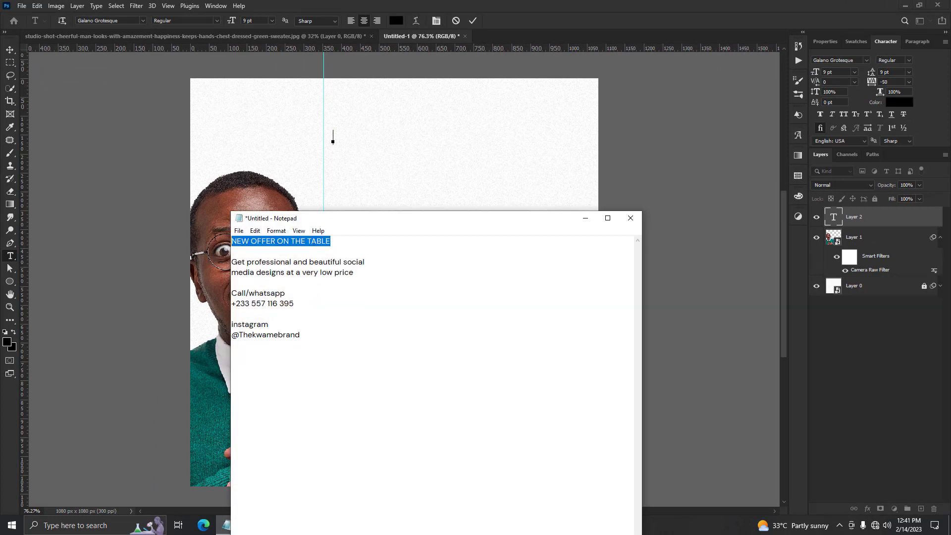
right_click(305, 236)
left_click(325, 271)
left_click(340, 141)
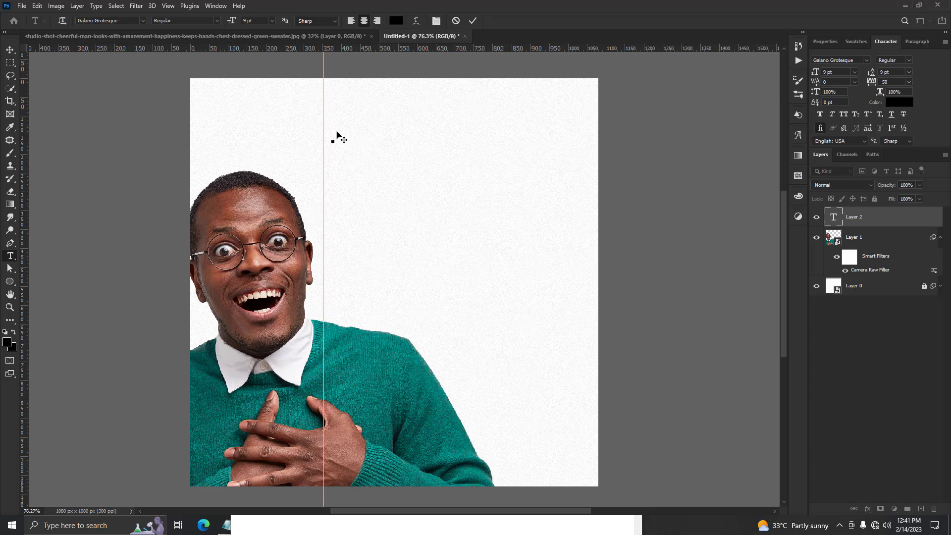
right_click(337, 137)
left_click(355, 177)
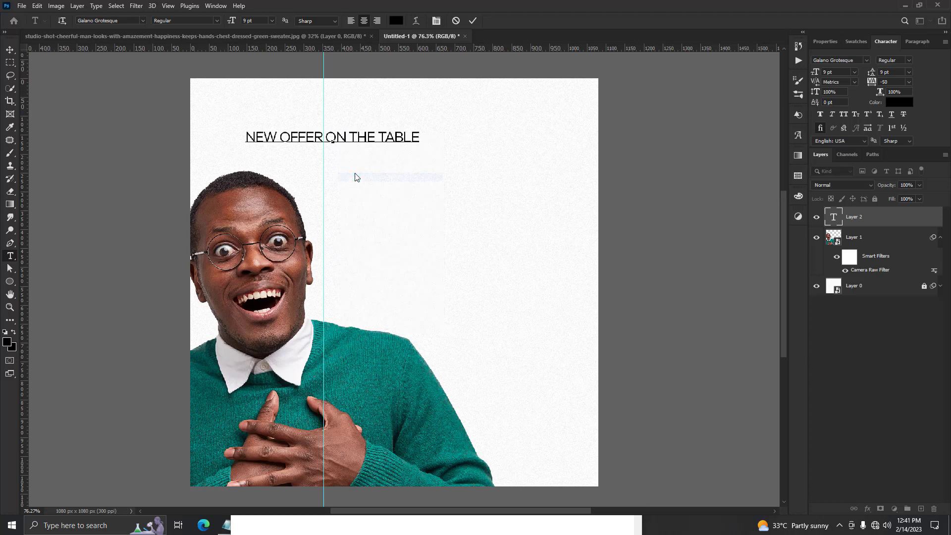
Move the headline text so it starts at the guide and break it into two lines before "ON".
left_click_drag(248, 141, 451, 131)
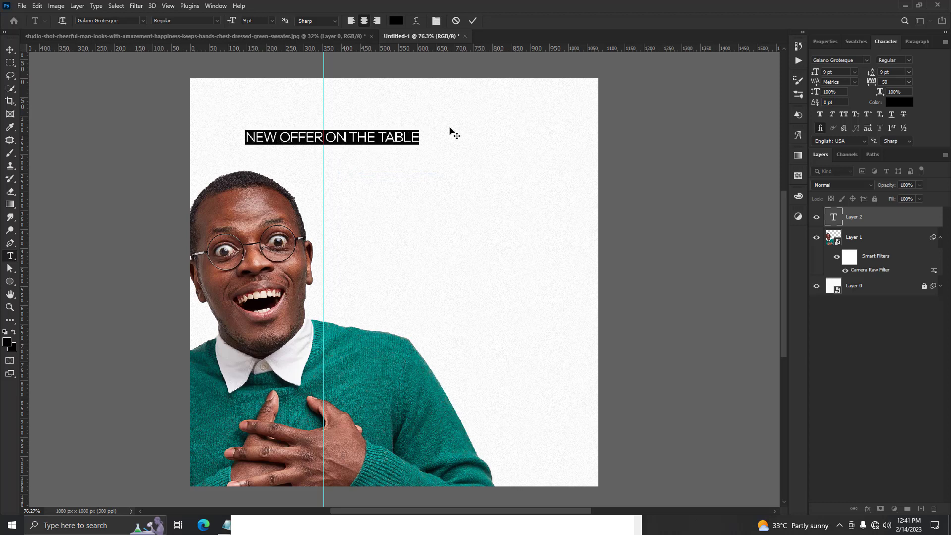
left_click_drag(357, 158, 435, 148)
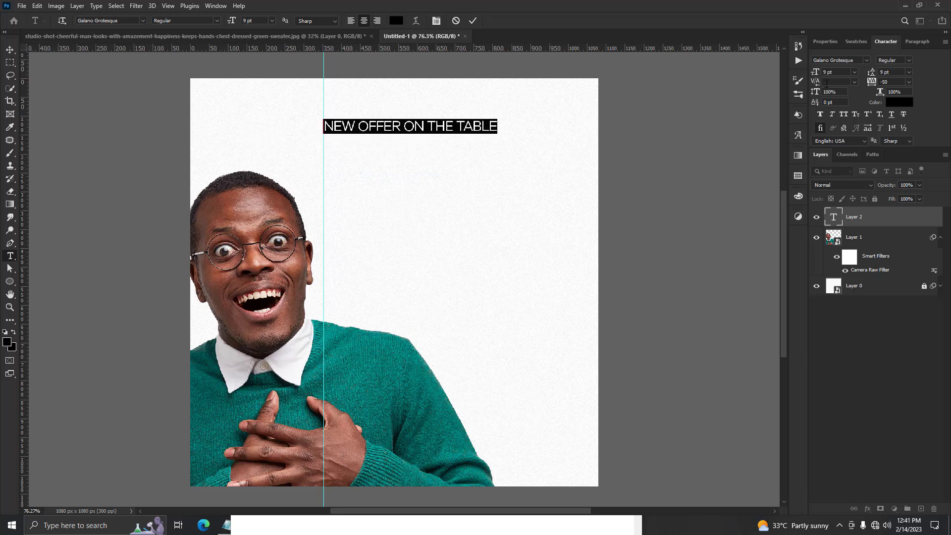
left_click(410, 131)
key("Return")
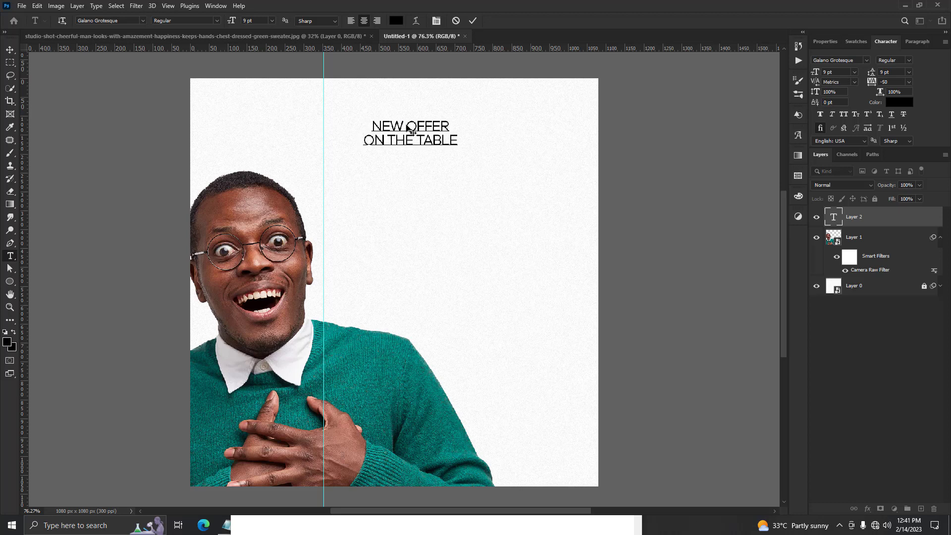
Left-align both headline lines, set their font style to Bold and commit the text.
left_click_drag(461, 147, 317, 114)
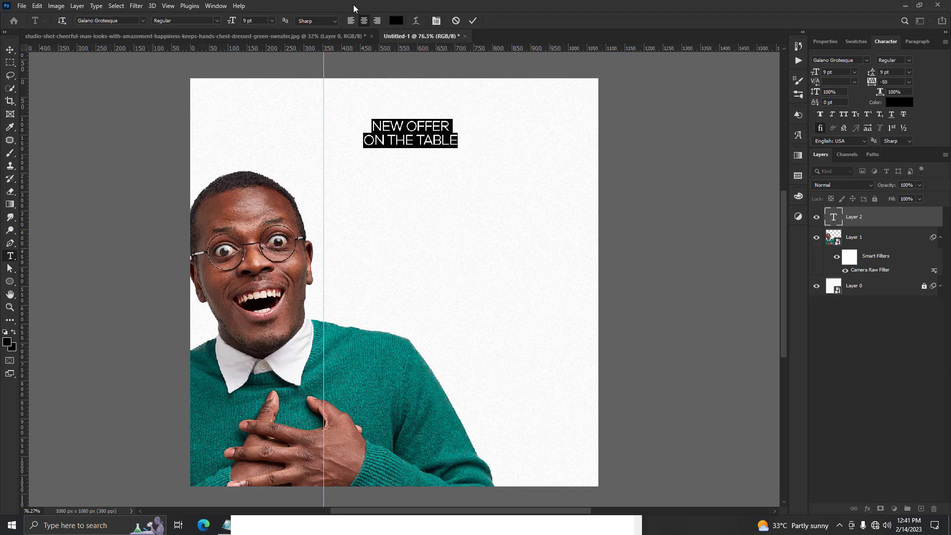
left_click(351, 21)
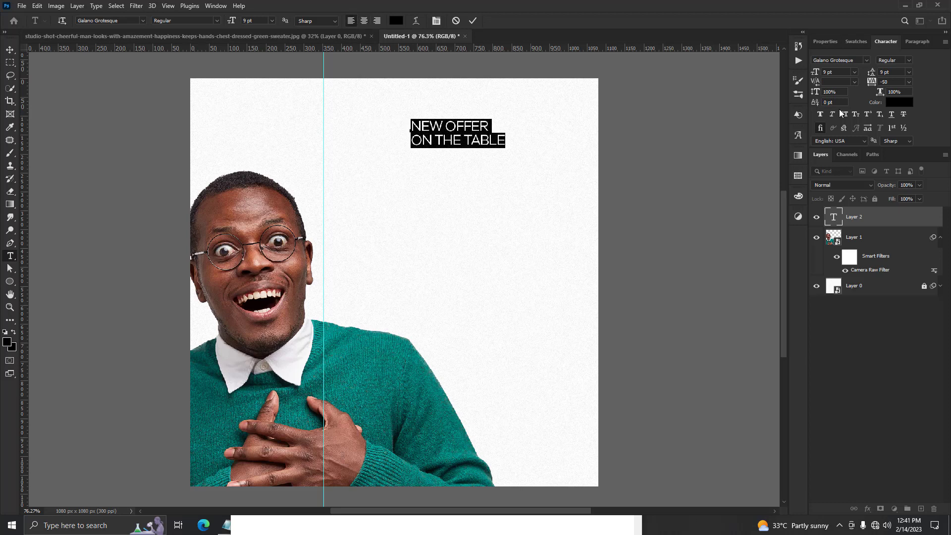
left_click(909, 60)
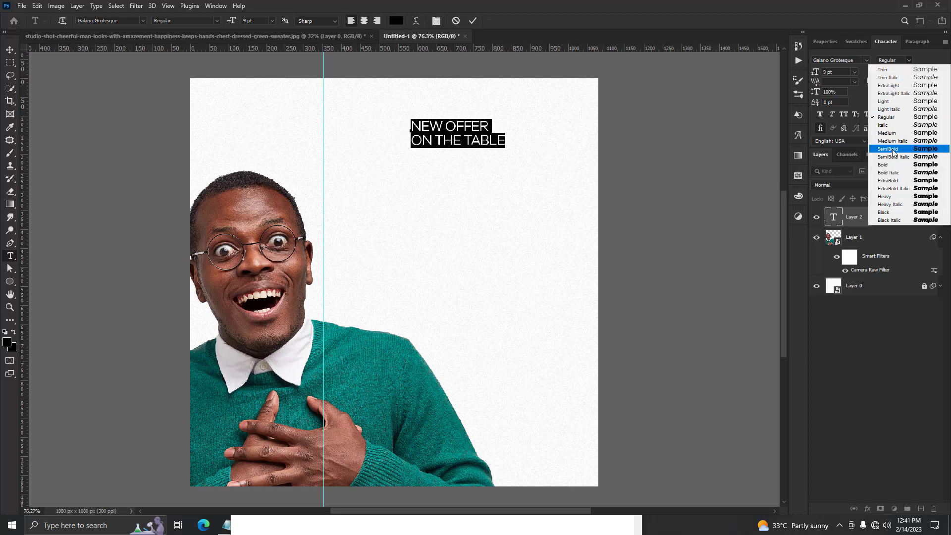
left_click(890, 165)
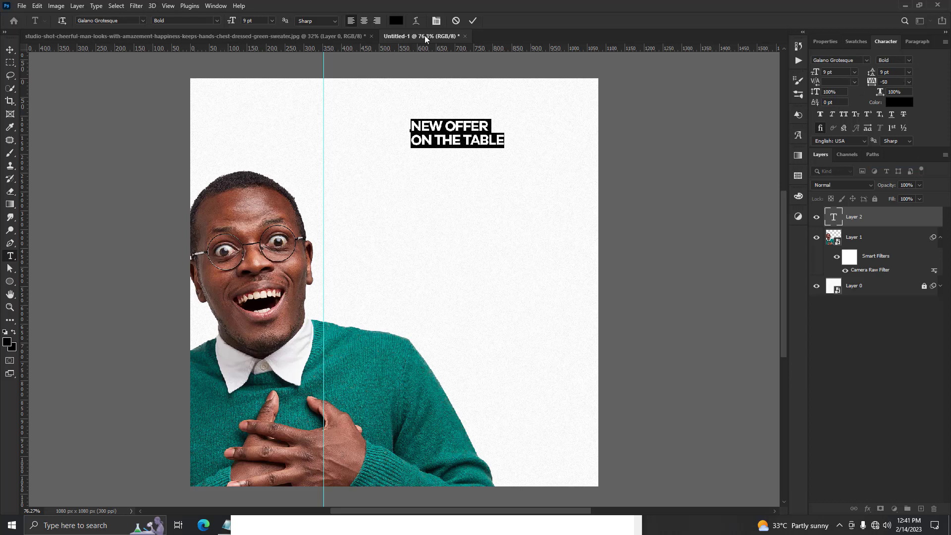
left_click(473, 21)
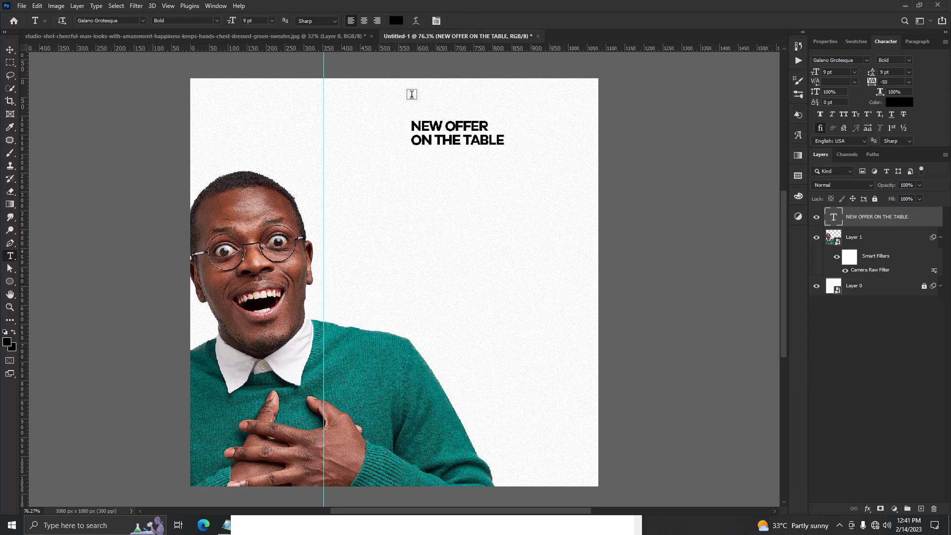
Scale the headline to about 272%, align its left edge with the guide, shift it slightly down and deselect it.
left_click(10, 50)
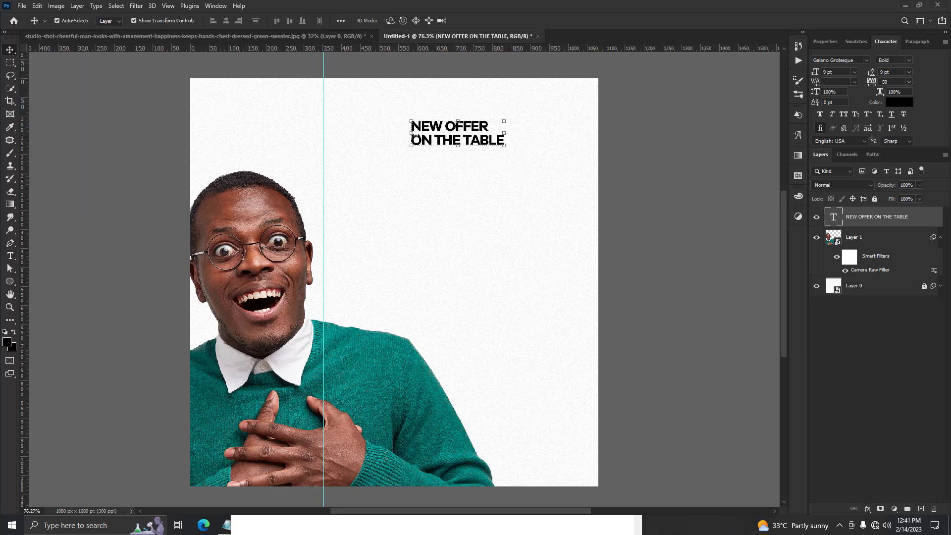
left_click(411, 129)
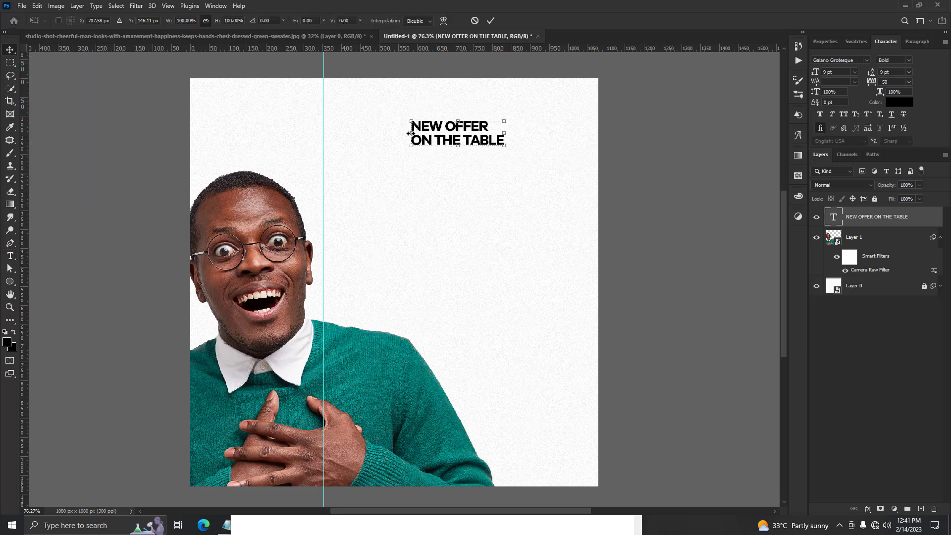
left_click_drag(408, 117, 323, 92)
left_click_drag(509, 150, 578, 192)
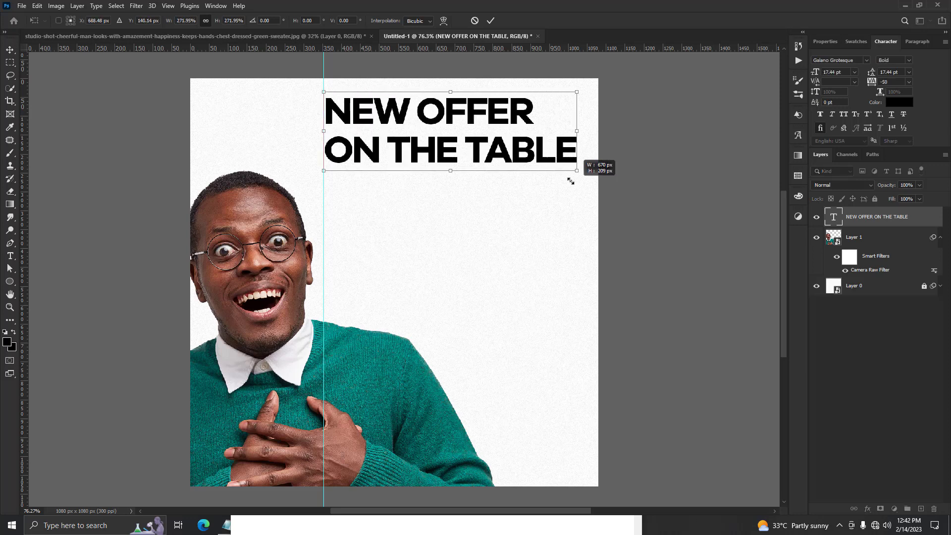
left_click_drag(499, 128, 496, 151)
left_click(490, 20)
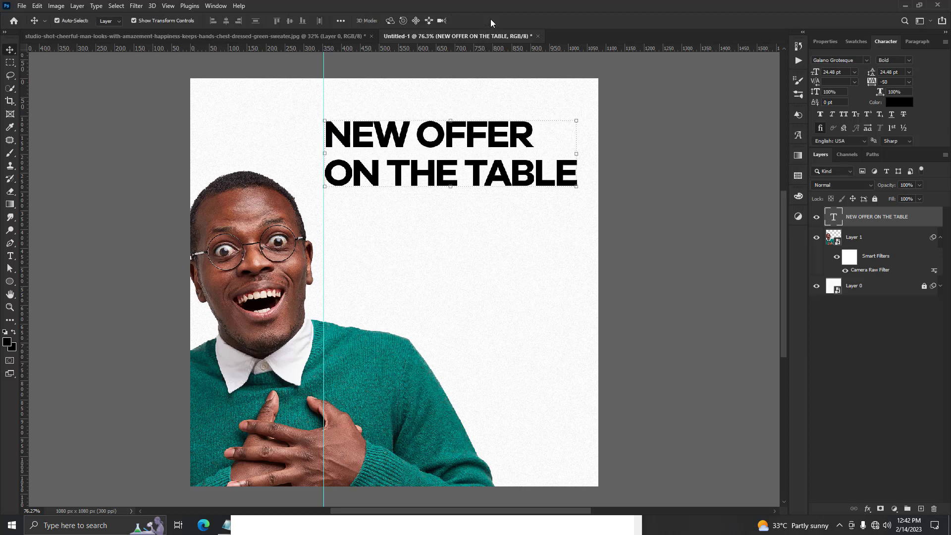
left_click(724, 142)
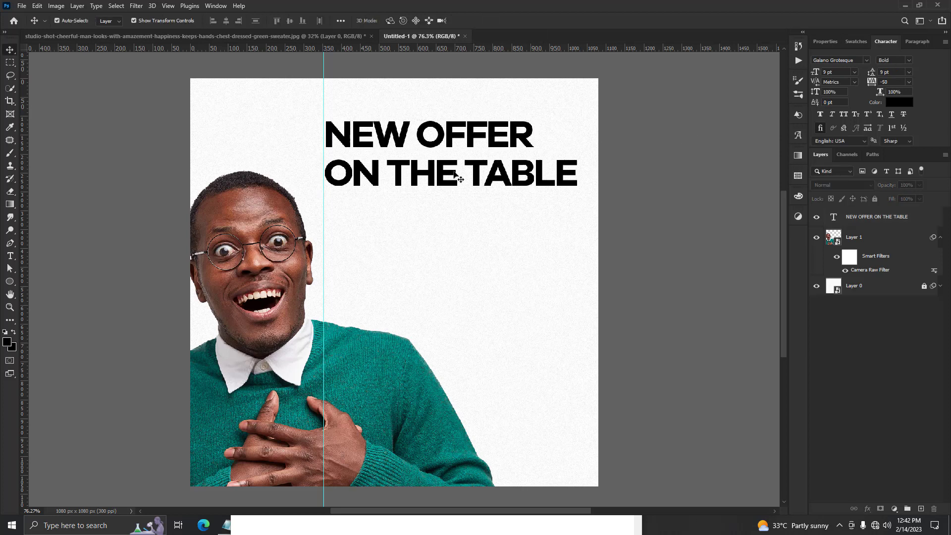
Copy "Get professional and beautiful social media designs at a very low price" from Notepad and paste it into a new Photoshop text layer below the headline.
left_click(9, 256)
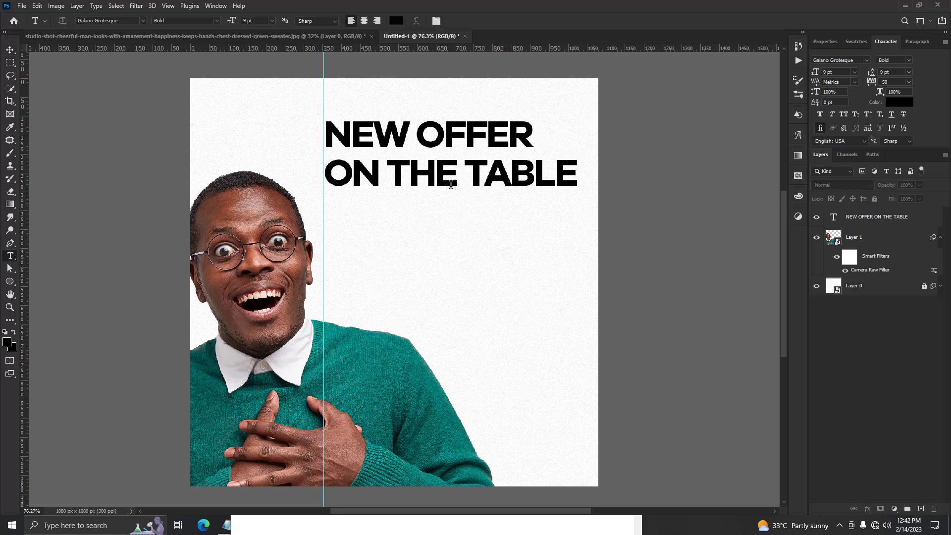
left_click(342, 210)
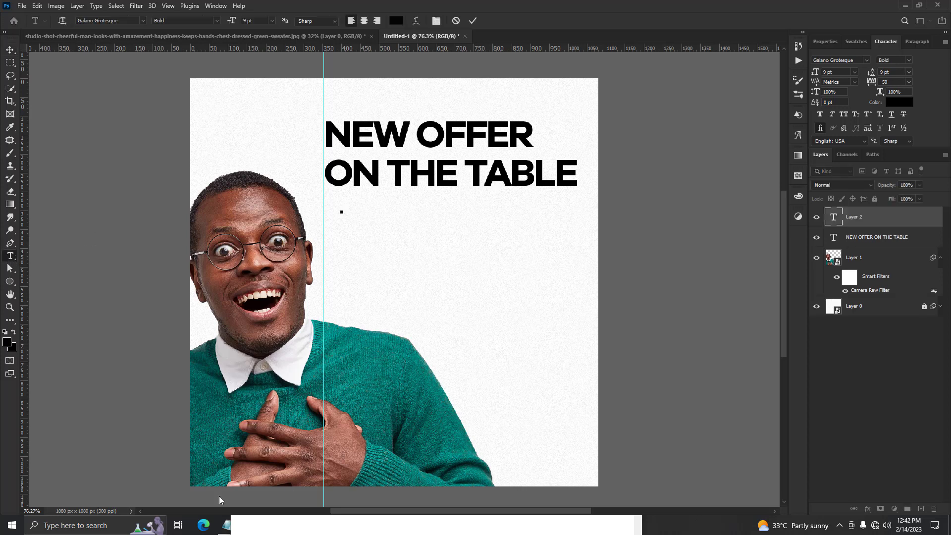
left_click(219, 530)
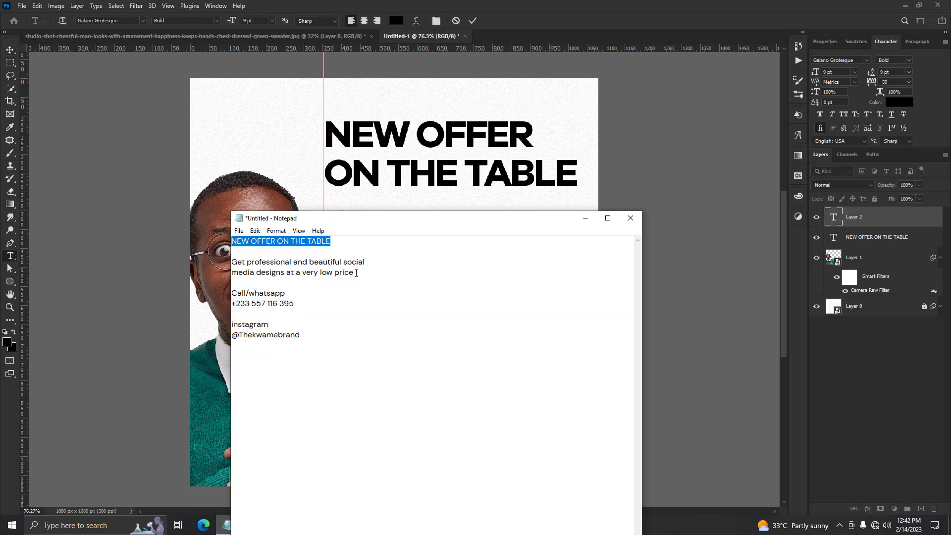
left_click_drag(356, 273, 189, 263)
right_click(274, 265)
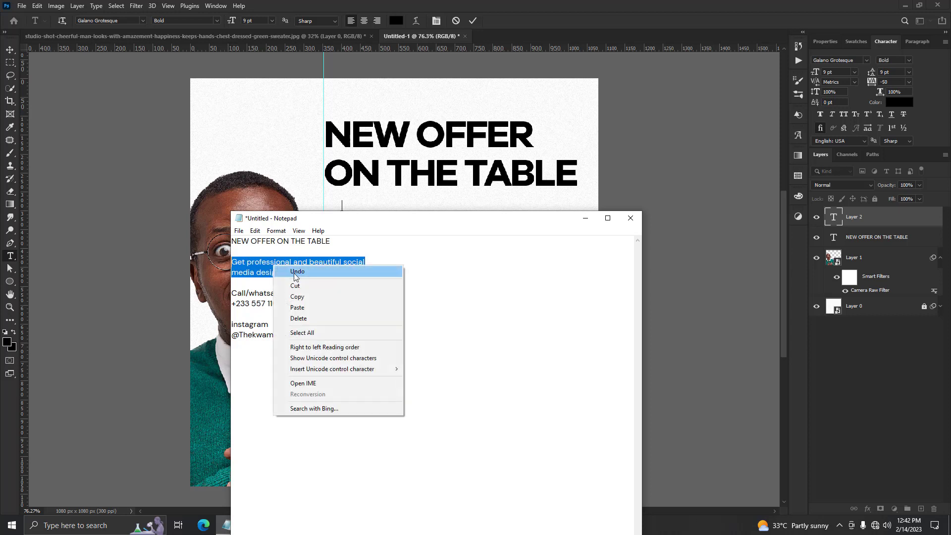
left_click(293, 298)
left_click(357, 208)
right_click(347, 208)
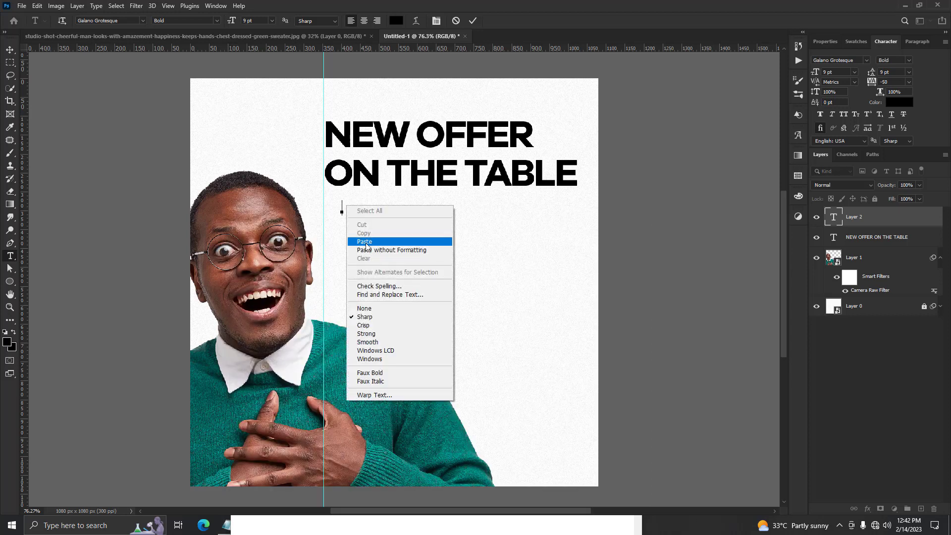
left_click(366, 243)
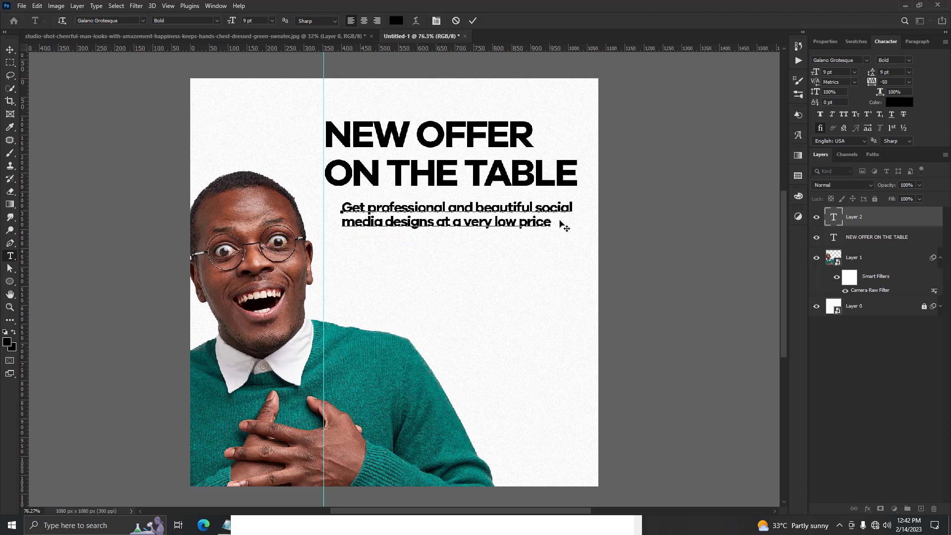
Set the font style of both supporting text lines to Galano Grotesque Regular and commit the text.
left_click_drag(565, 225, 201, 207)
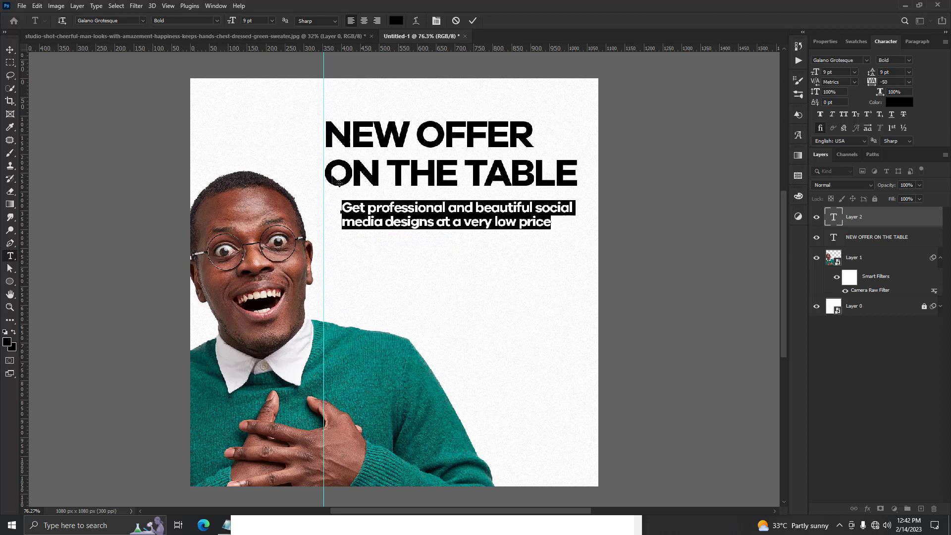
left_click(866, 59)
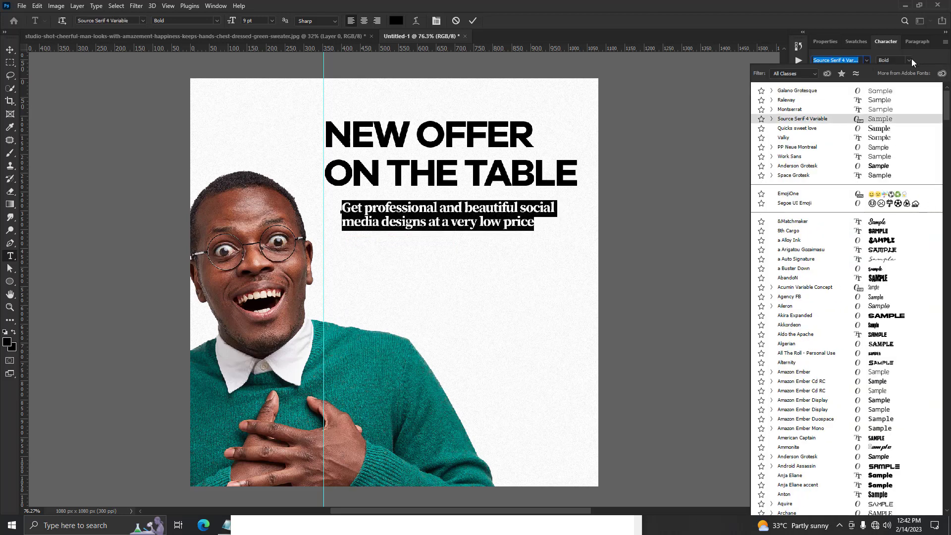
left_click(911, 59)
left_click(909, 59)
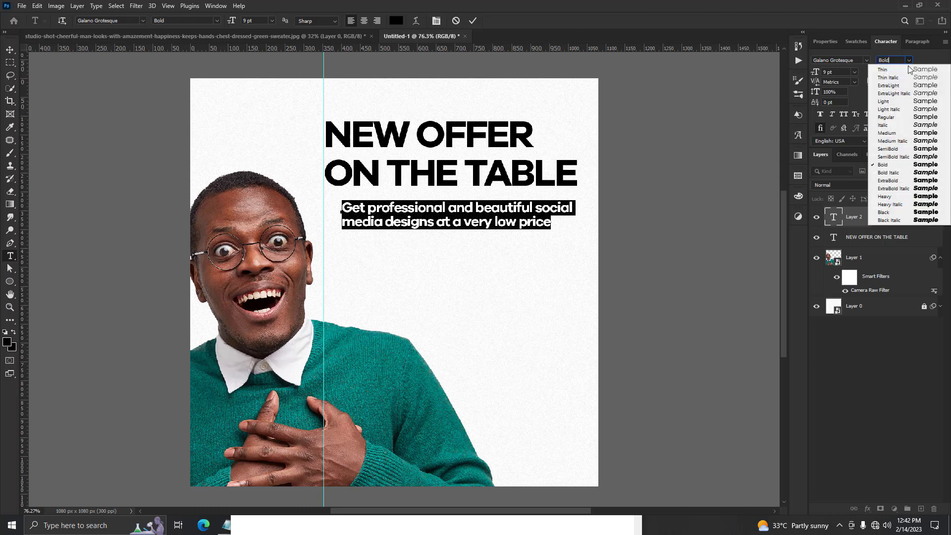
left_click(887, 117)
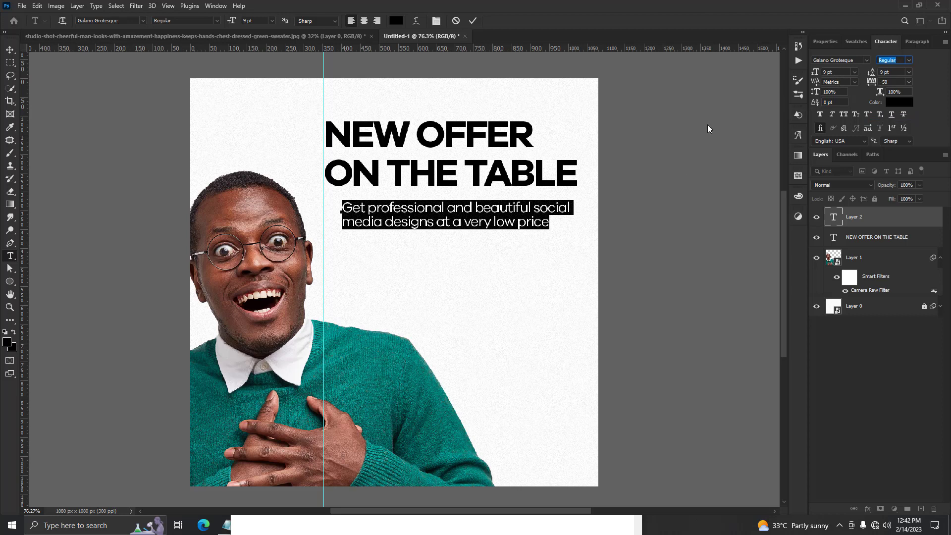
left_click(473, 20)
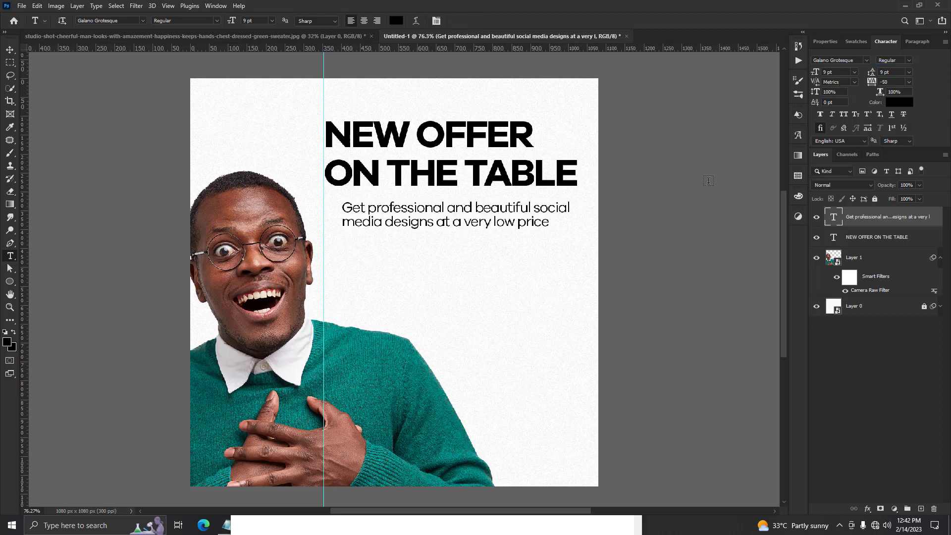
Set the "NEW OFFER ON THE TABLE" headline's font size to 25 pt.
left_click(866, 237)
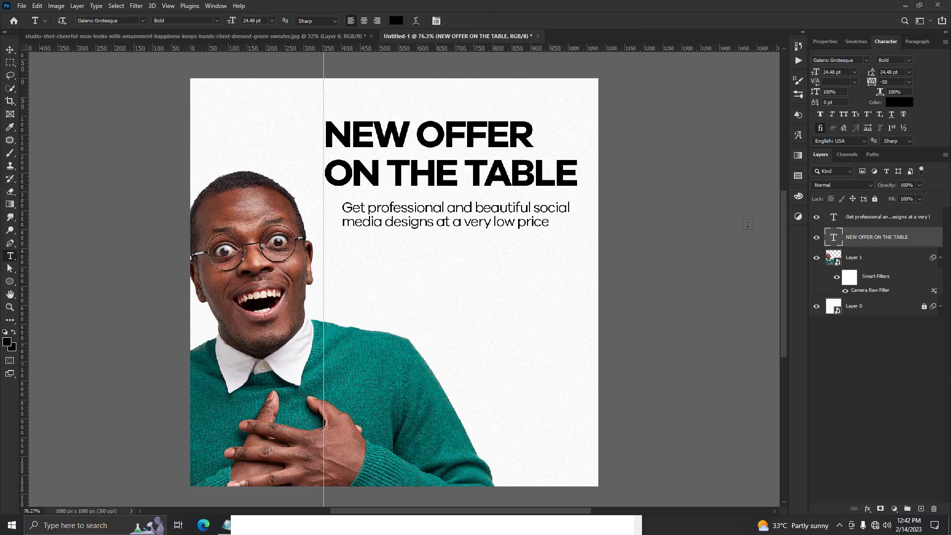
left_click(842, 72)
type("2")
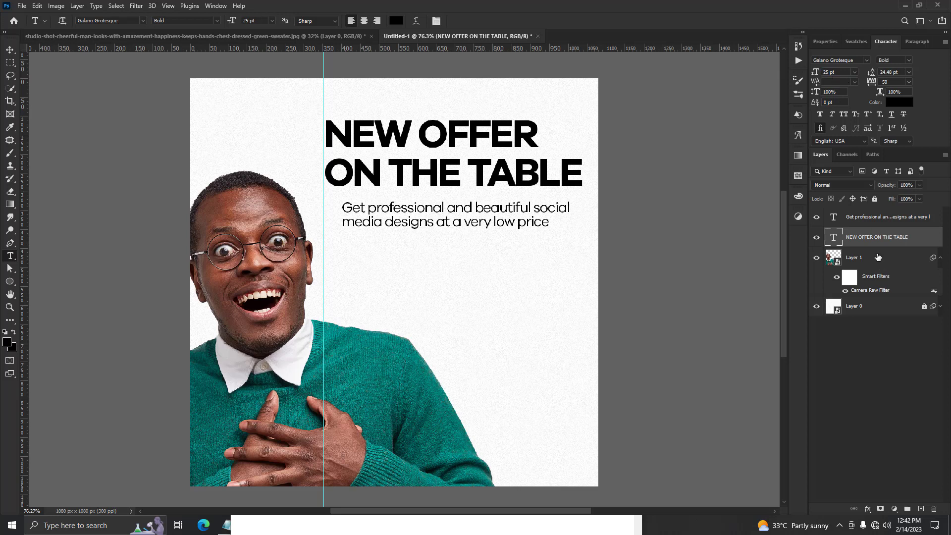
Set the supporting text's font size and leading to 12.5 pt and align its left edge with the guide.
left_click(882, 217)
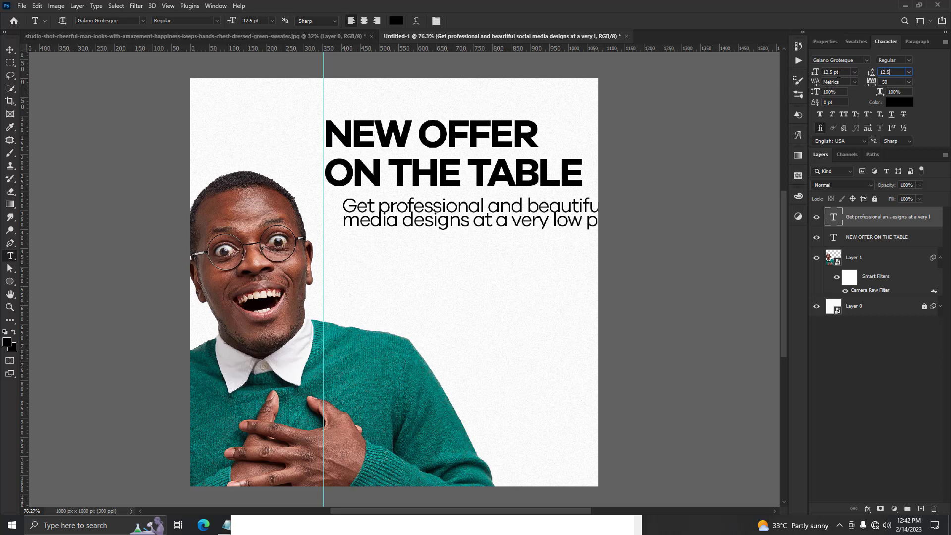
key("Return")
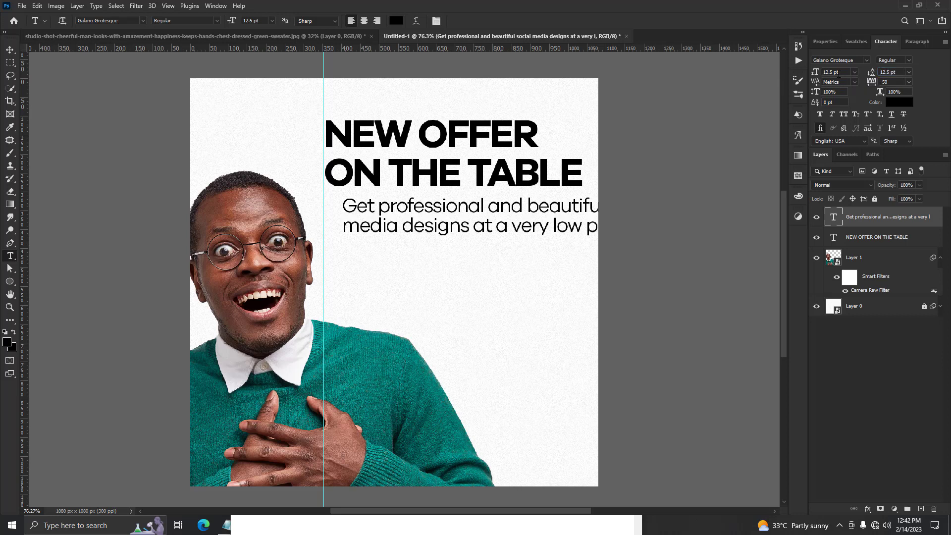
left_click(9, 50)
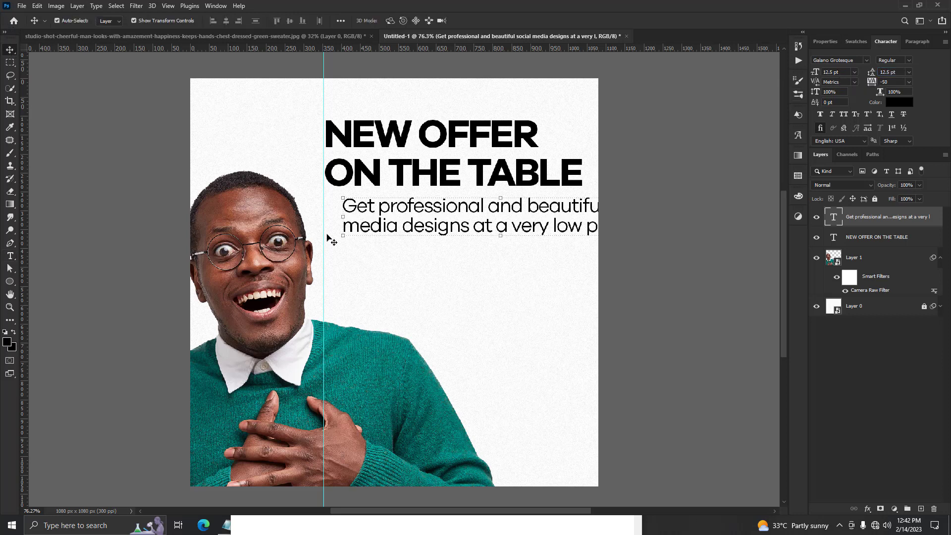
left_click_drag(353, 208, 336, 209)
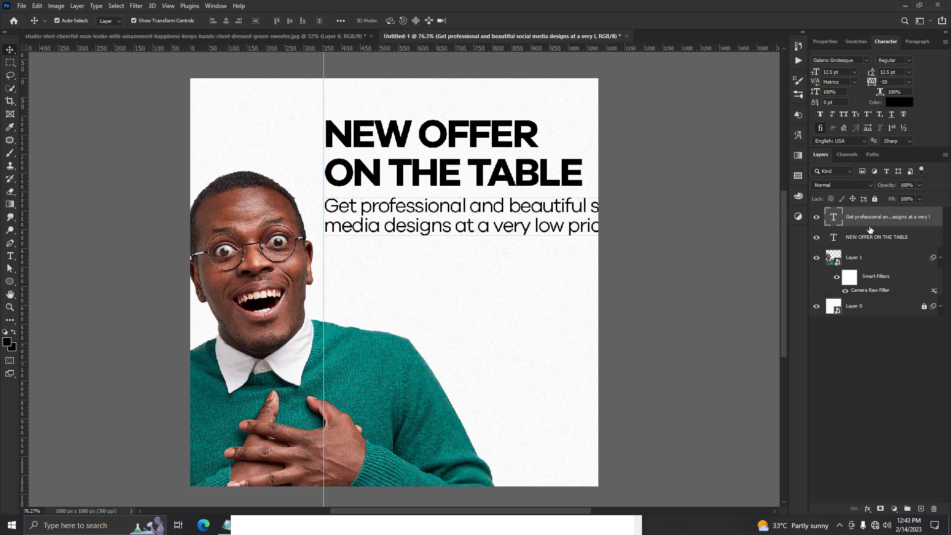
Select the headline and supporting text together, scale them to about 82% from the guide side and commit the transform.
scroll(528, 229, "down", 2)
scroll(528, 229, "up", 3)
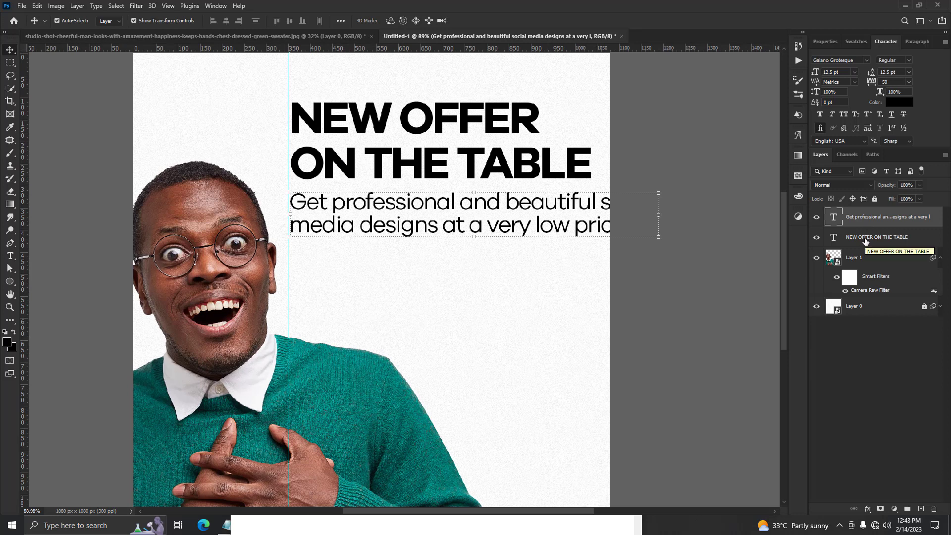
left_click(863, 240, "shift")
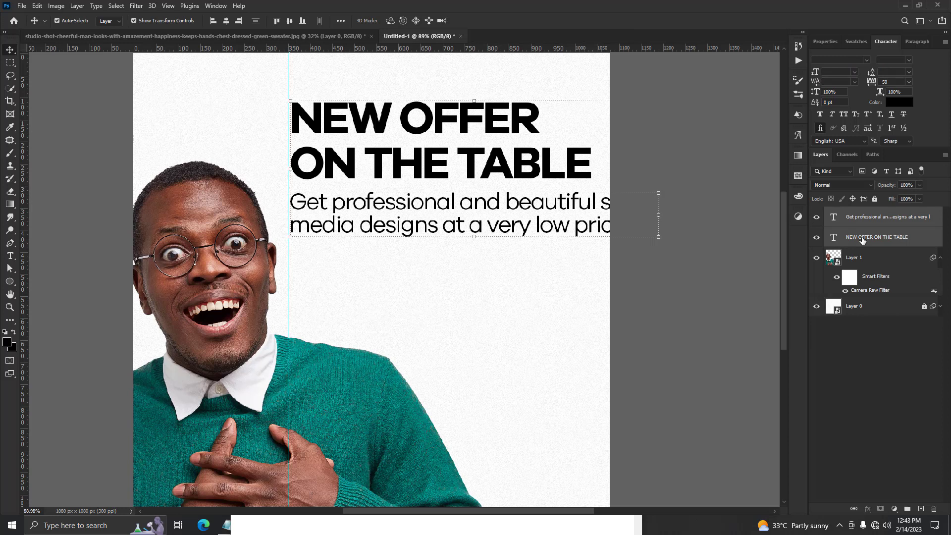
scroll(722, 185, "down", 1)
scroll(671, 208, "up", 2)
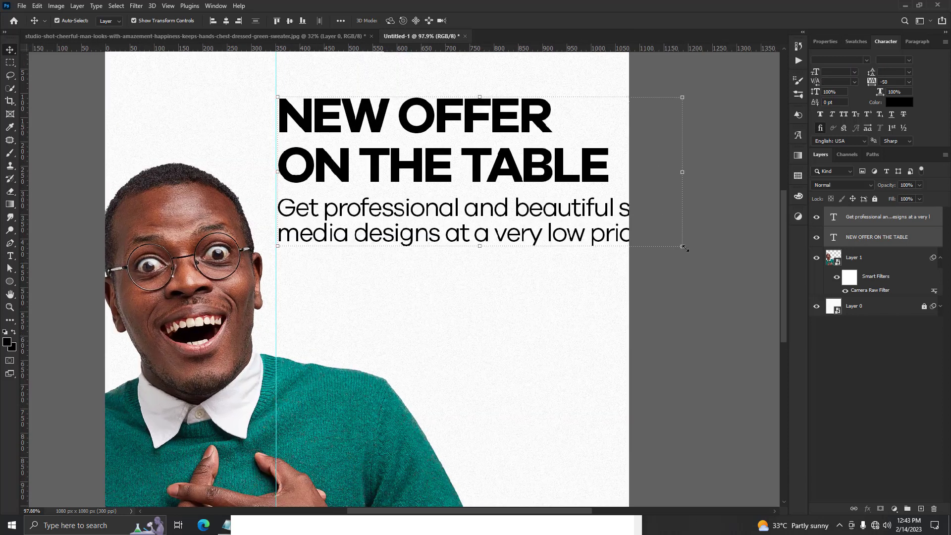
left_click_drag(682, 174, 608, 176)
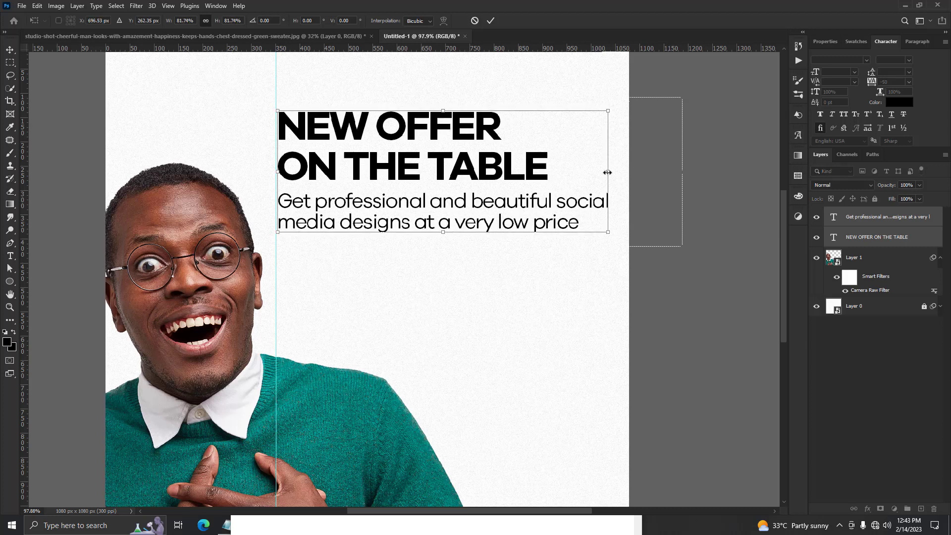
left_click(490, 21)
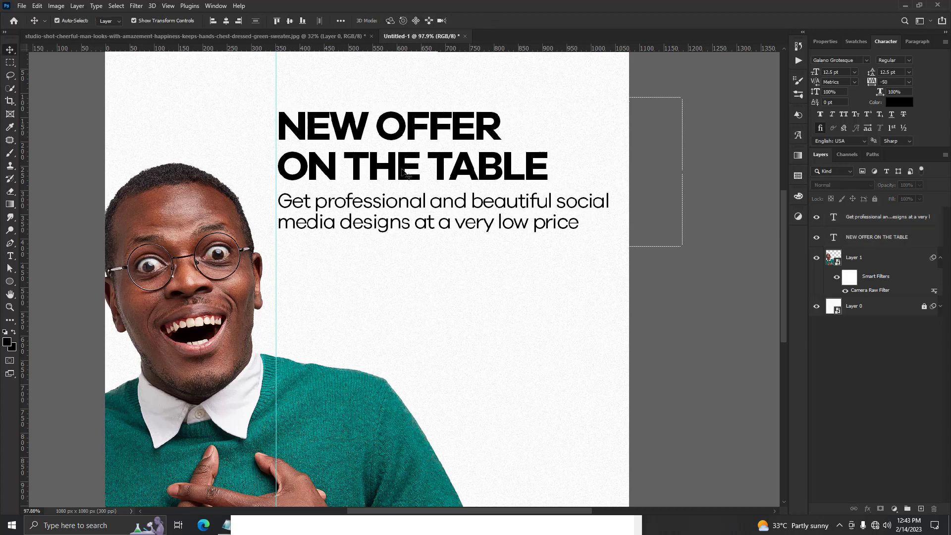
Draw a rectangle about 647 by 219 px beneath the supporting text, starting at the guide.
scroll(389, 183, "down", 1)
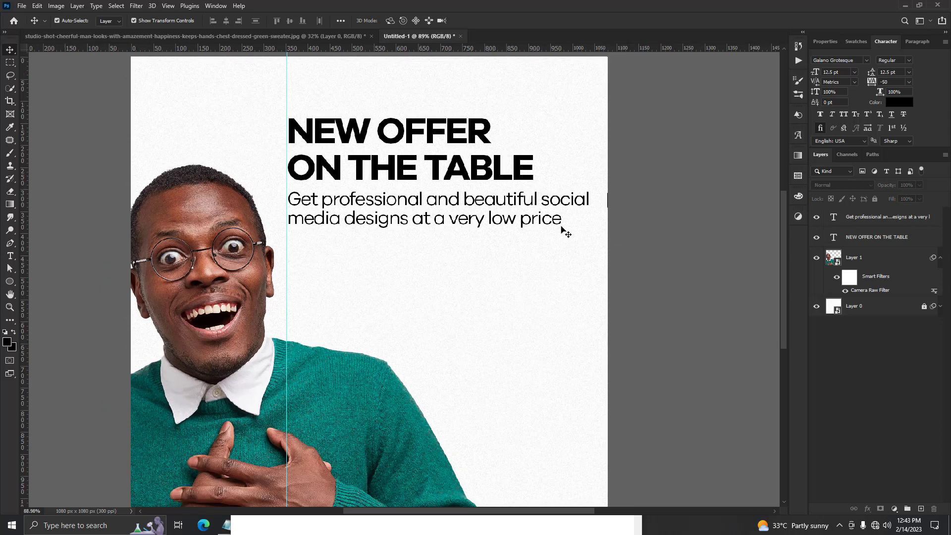
left_click_drag(9, 282, 41, 284)
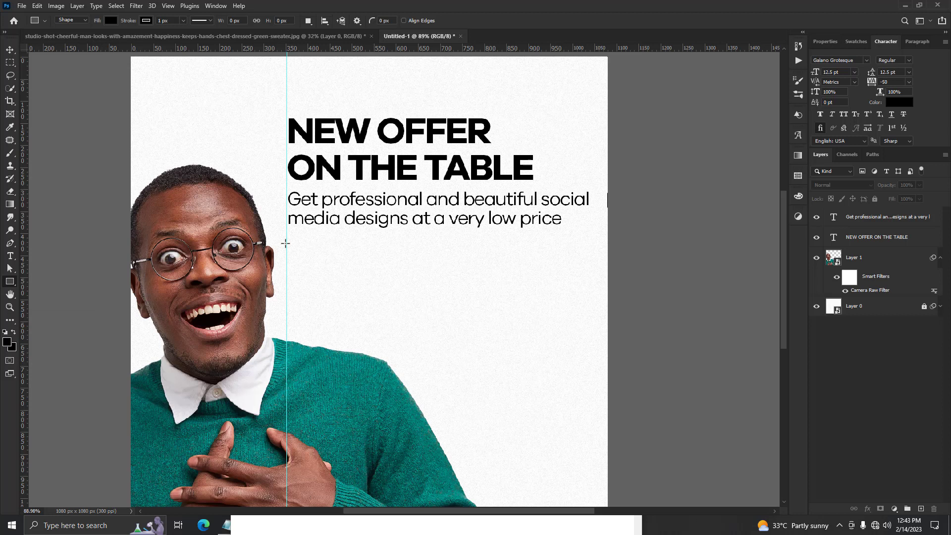
left_click_drag(287, 236, 571, 332)
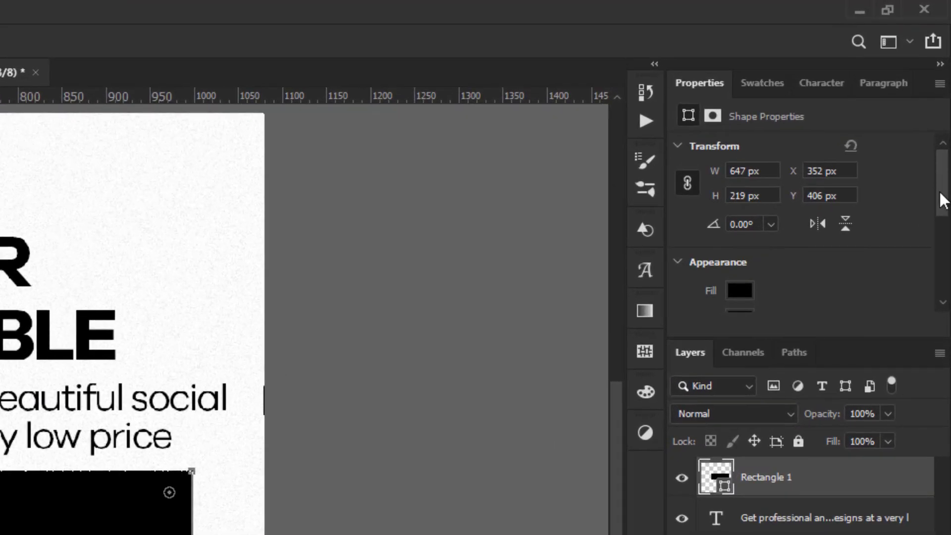
Remove the rectangle's stroke.
scroll(945, 198, "down", 3)
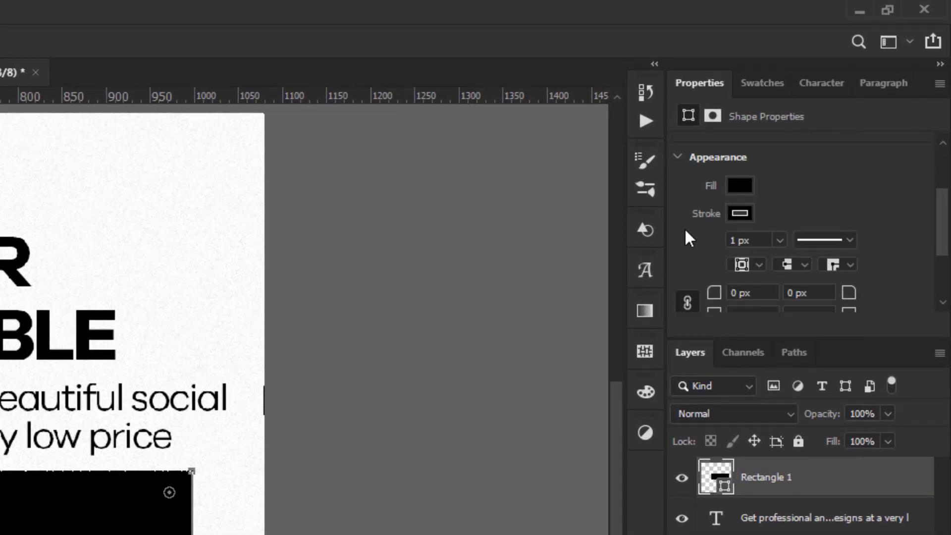
left_click(738, 214)
left_click(686, 251)
left_click(777, 208)
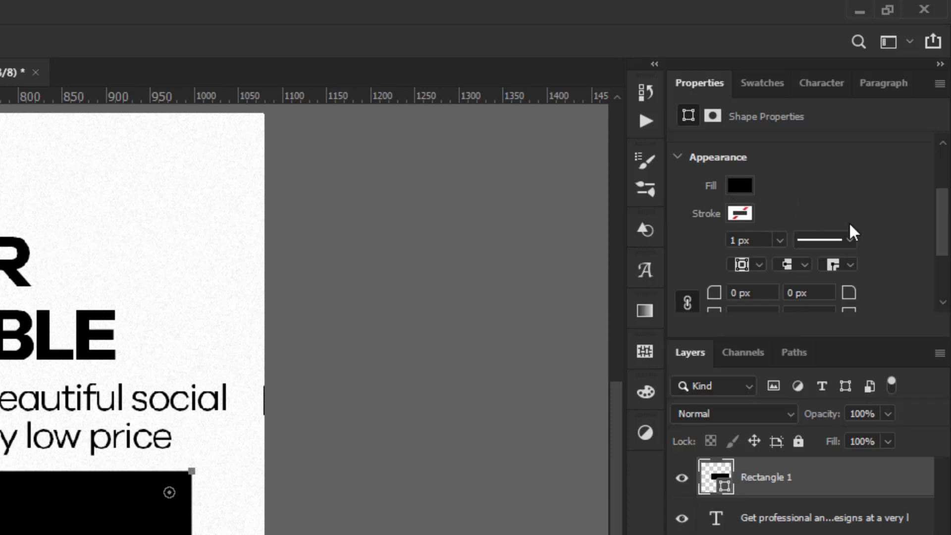
Round all four corners of the rectangle with a 30 px radius.
scroll(928, 227, "down", 2)
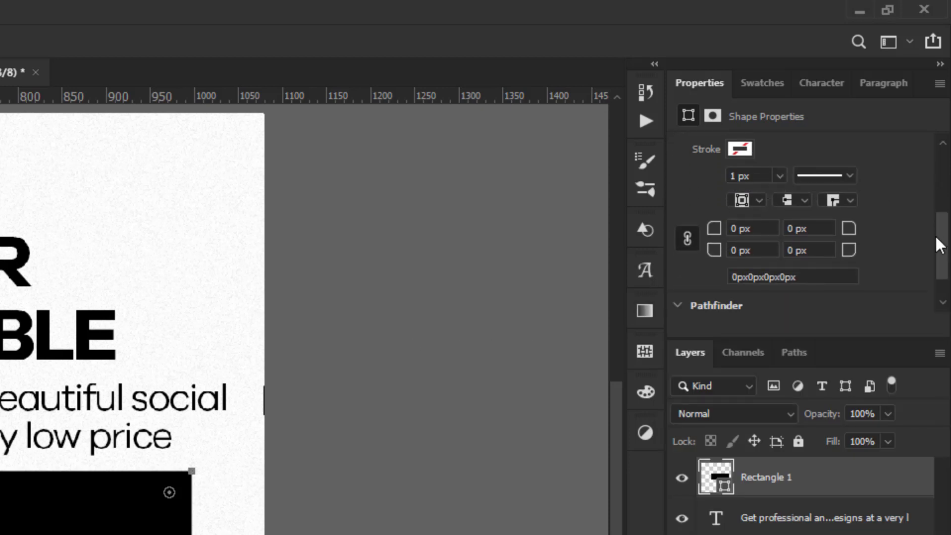
left_click(793, 228)
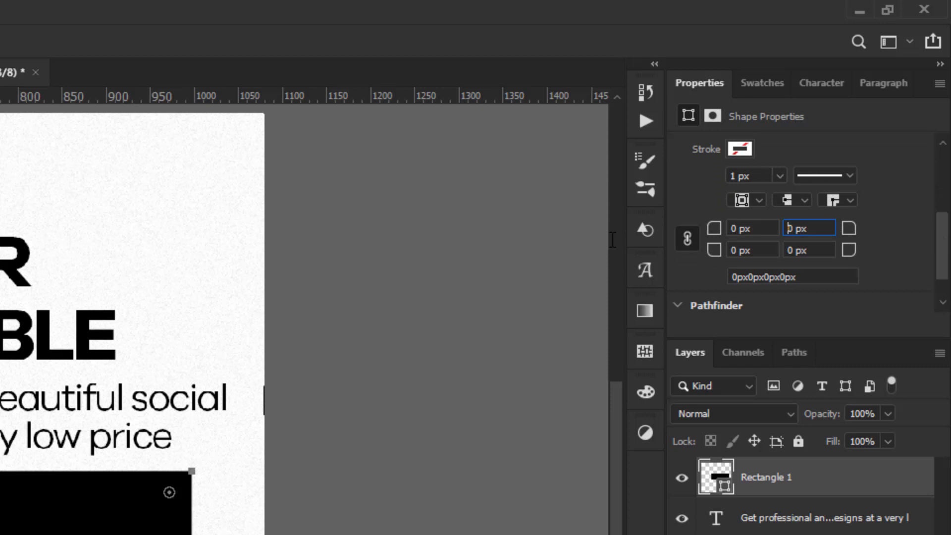
type("30")
key("Return")
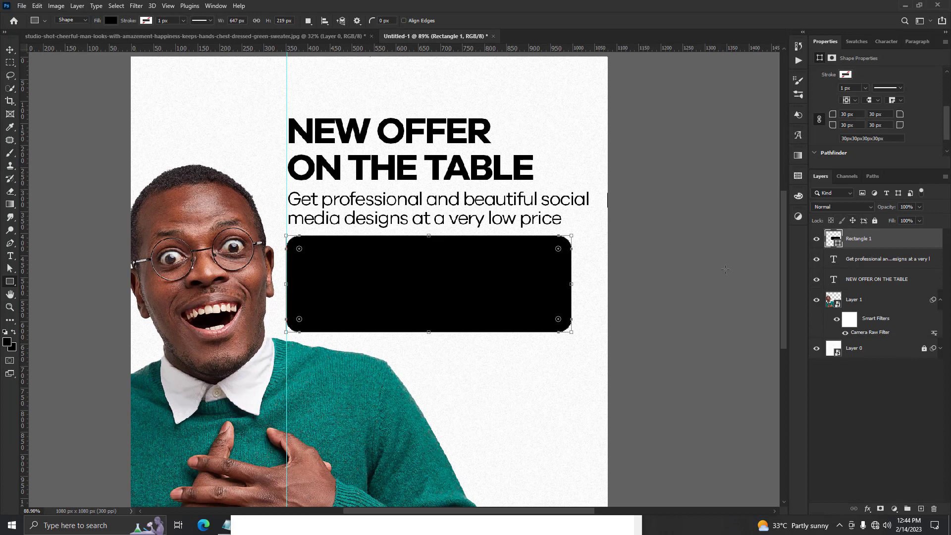
Fill the rounded rectangle with the red-to-orange gradient preset.
left_click(798, 156)
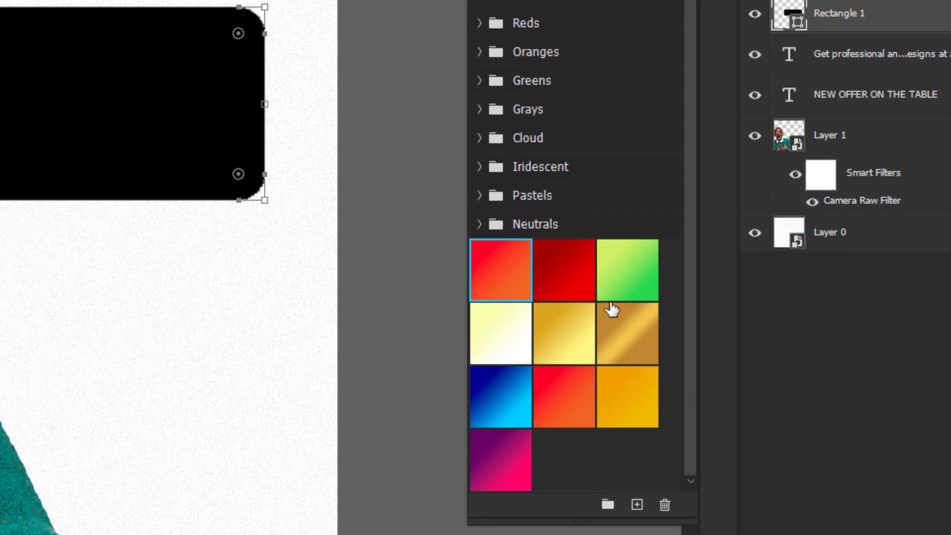
left_click(499, 291)
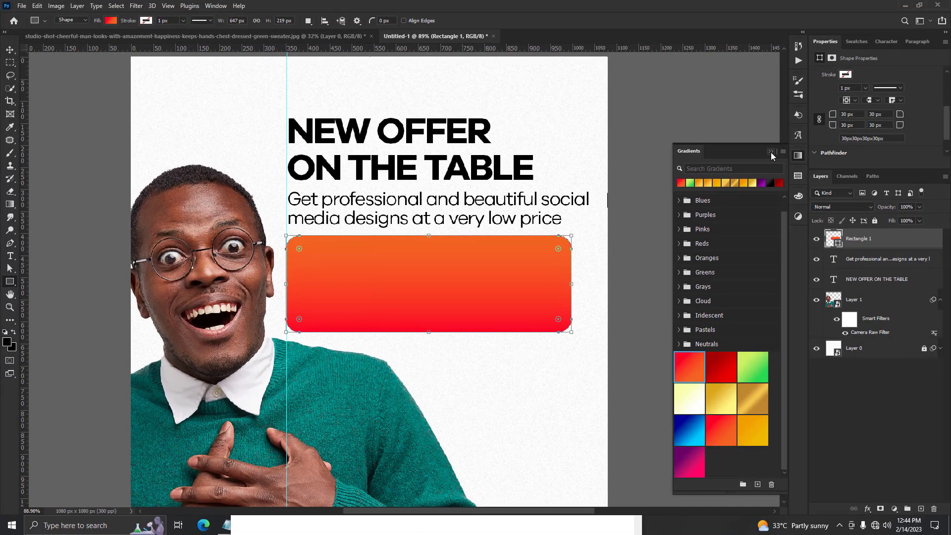
left_click(771, 152)
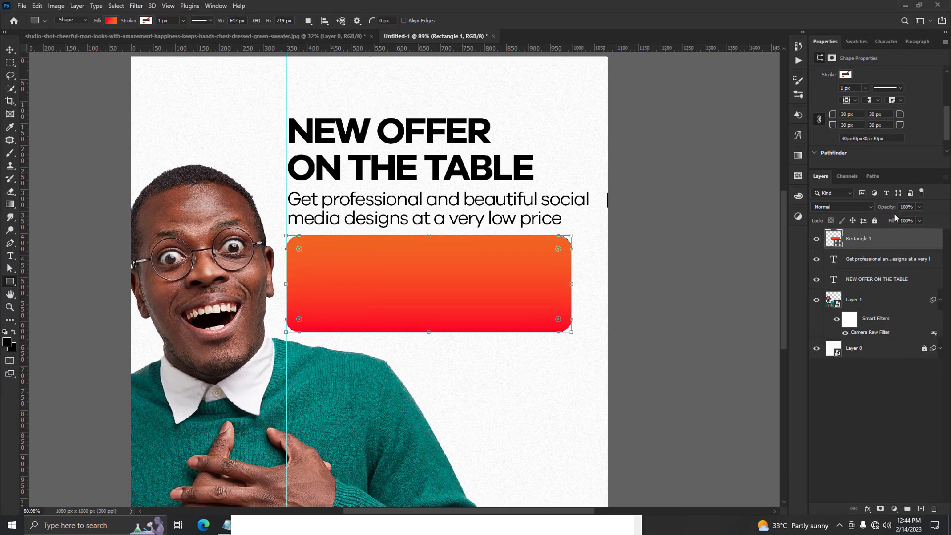
Add a Gradient Overlay effect to the rounded rectangle and choose the red-to-orange preset as its gradient.
left_click(867, 511)
left_click(877, 478)
left_click(693, 333)
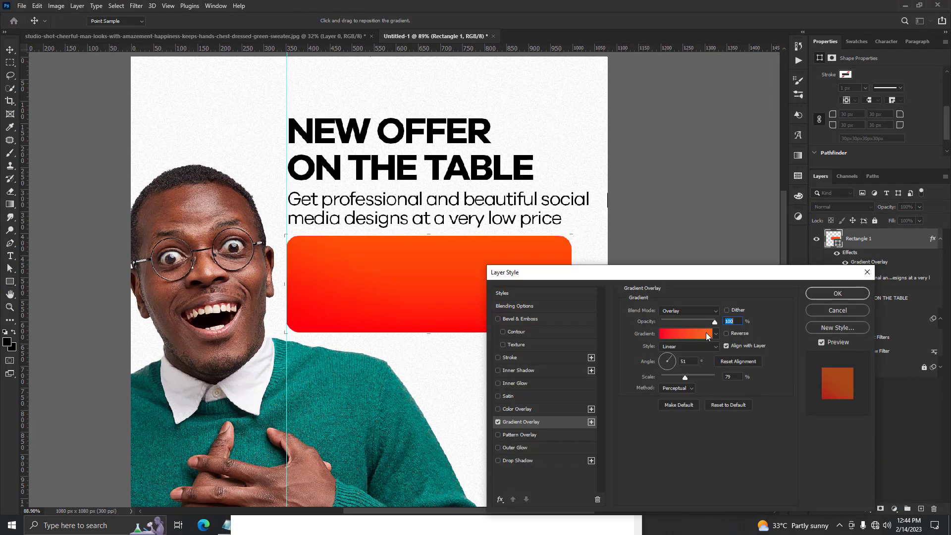
left_click_drag(791, 181, 791, 221)
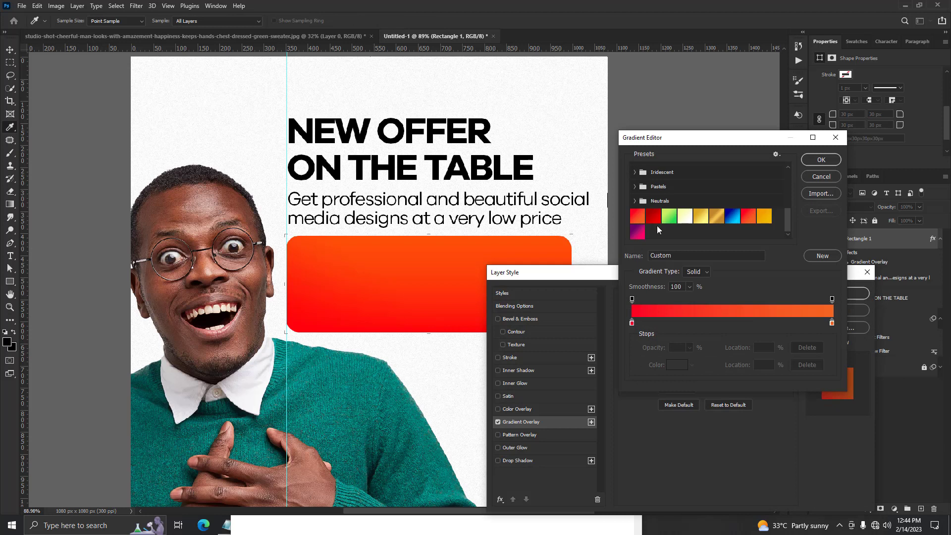
left_click(638, 216)
left_click(833, 161)
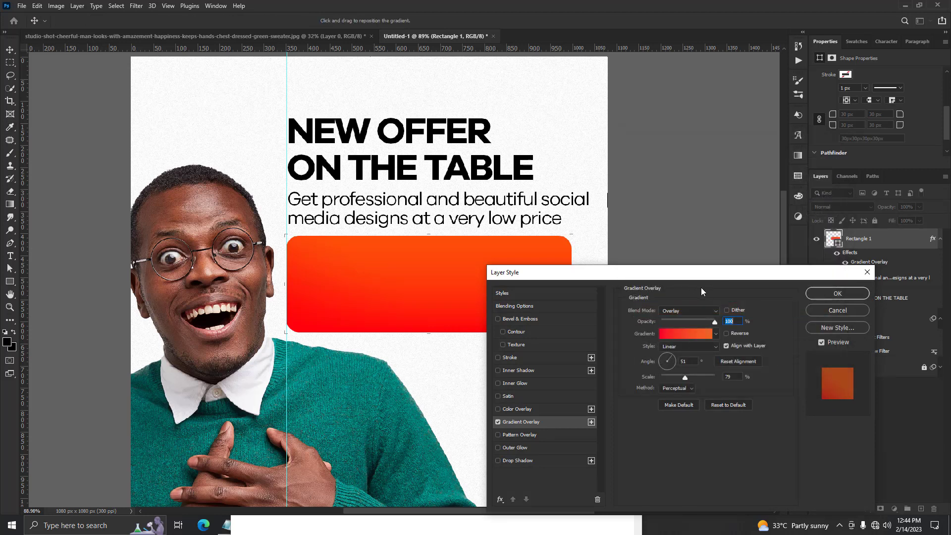
Set the Gradient Overlay's blend mode to Overlay and its opacity to 56%.
left_click(689, 308)
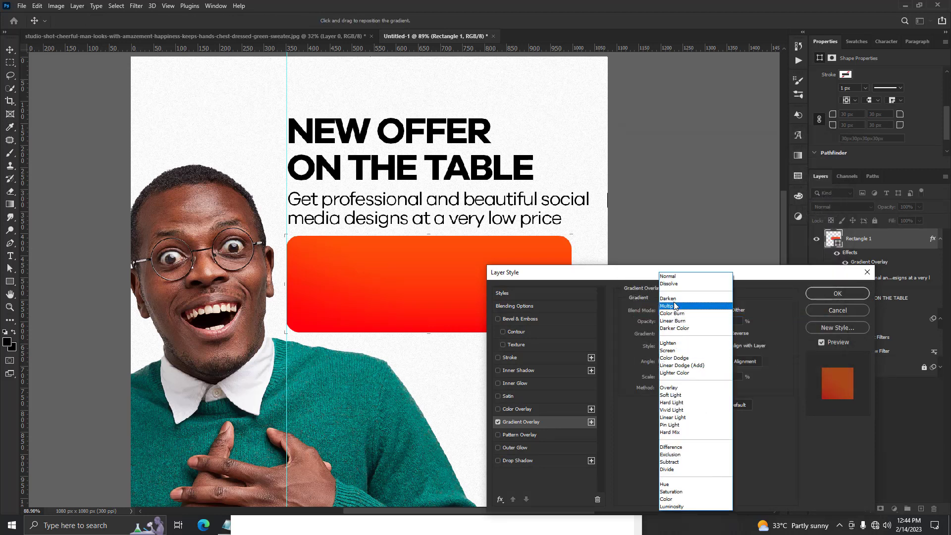
left_click(668, 388)
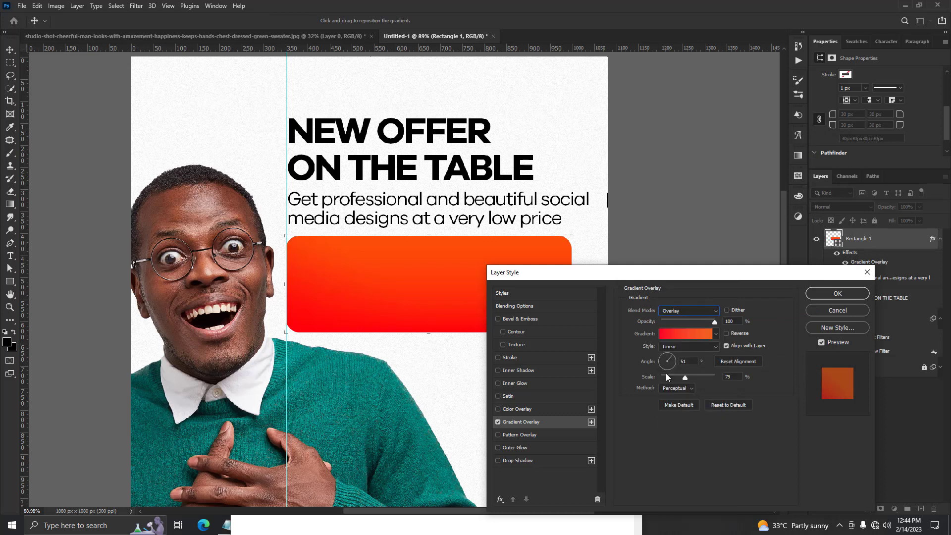
left_click_drag(706, 276, 669, 364)
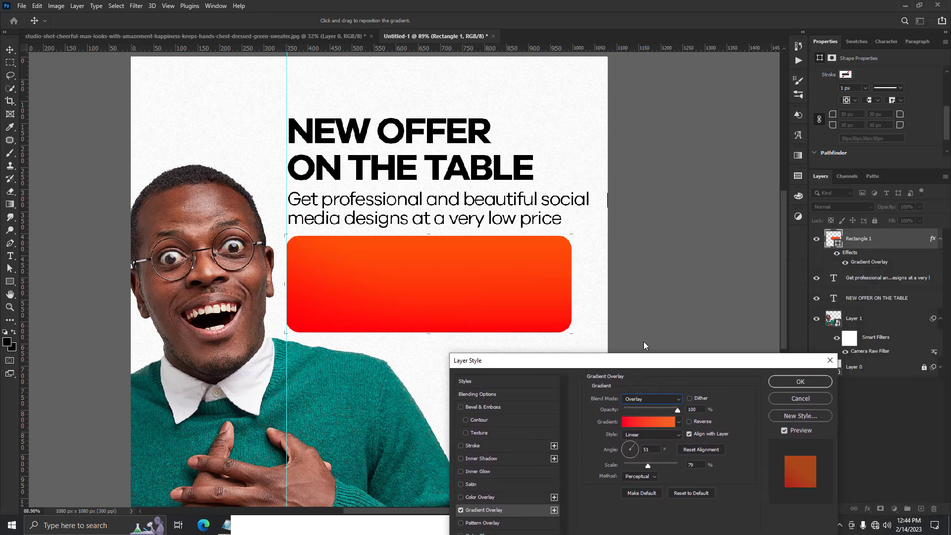
left_click(656, 408)
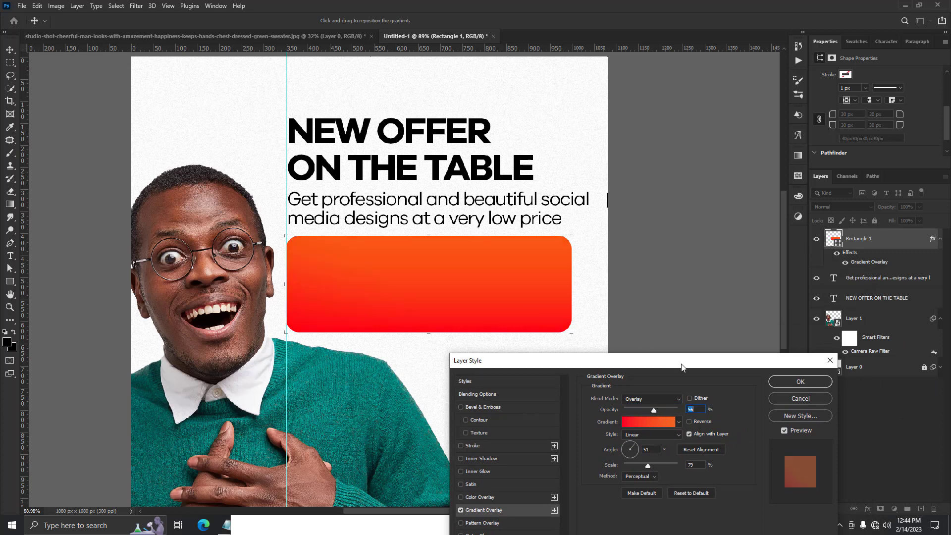
left_click_drag(682, 367, 842, 211)
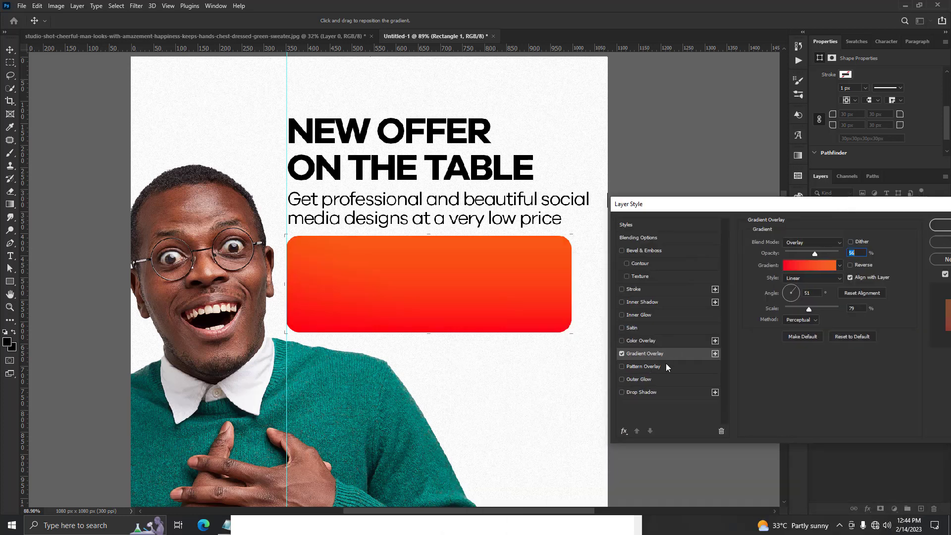
Add an Inner Glow effect to the rounded rectangle with orange e78d00 and apply the layer style.
left_click(654, 315)
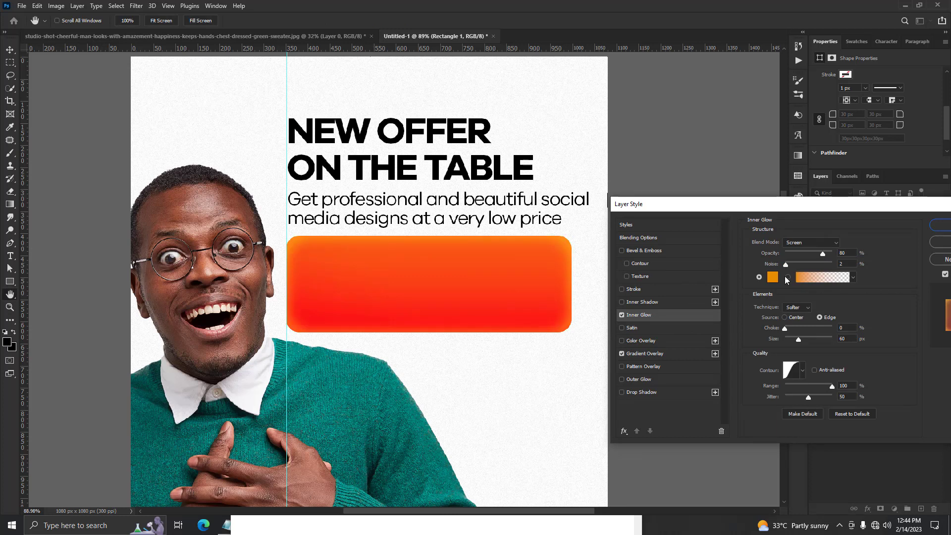
left_click(771, 278)
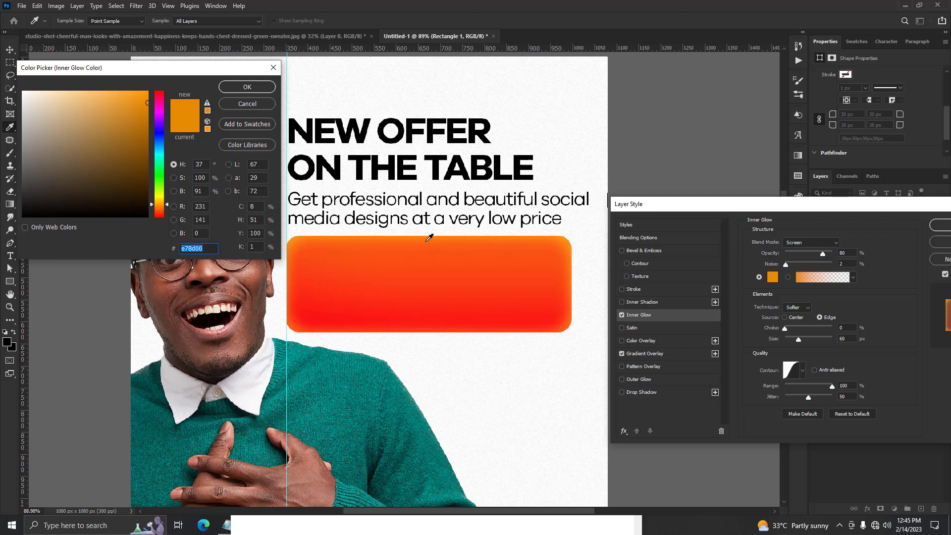
left_click(247, 86)
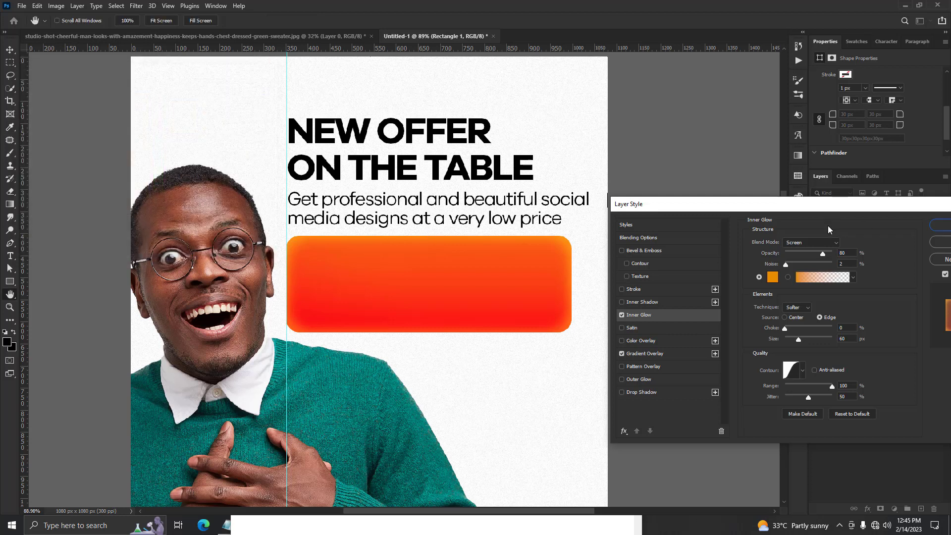
left_click(842, 253)
left_click(803, 372)
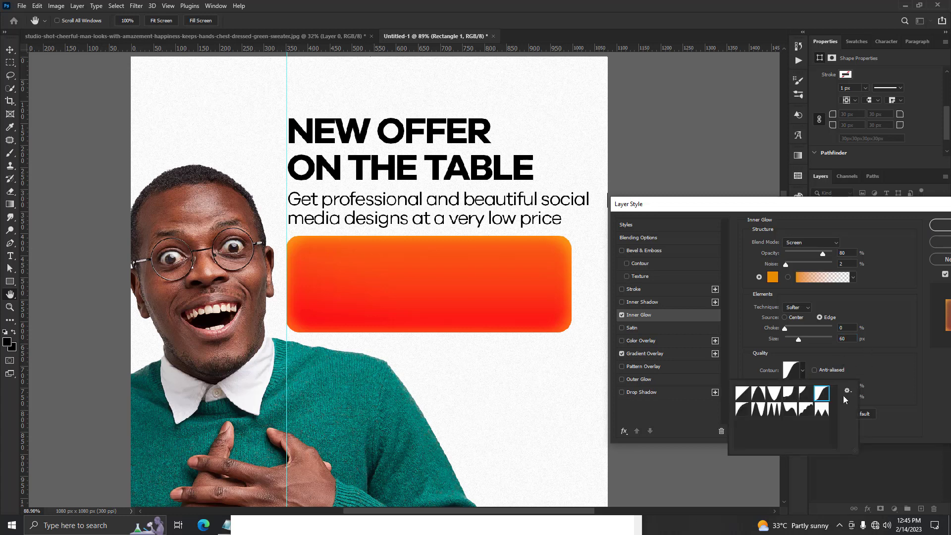
left_click(828, 352)
left_click(936, 227)
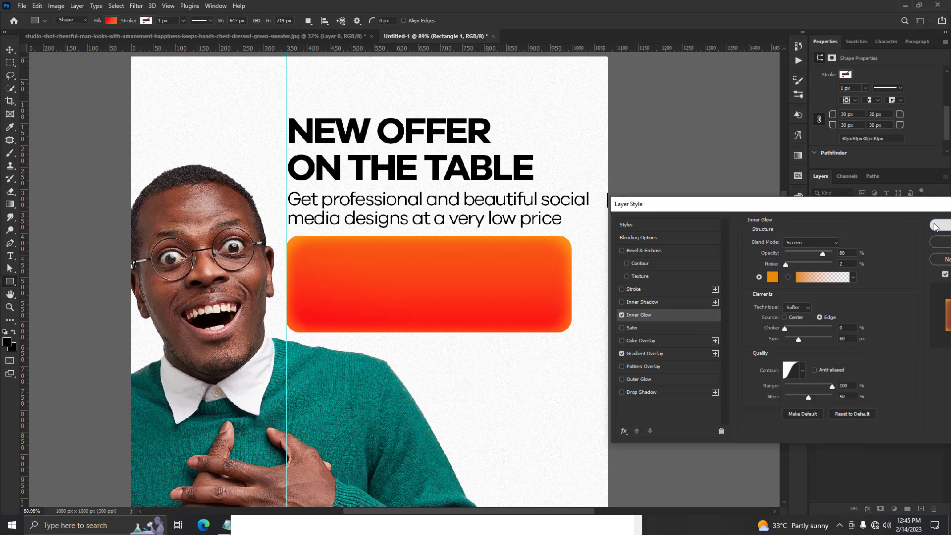
Duplicate the headline text onto the gradient box and move the copy's layer above the rectangle.
left_click(10, 49)
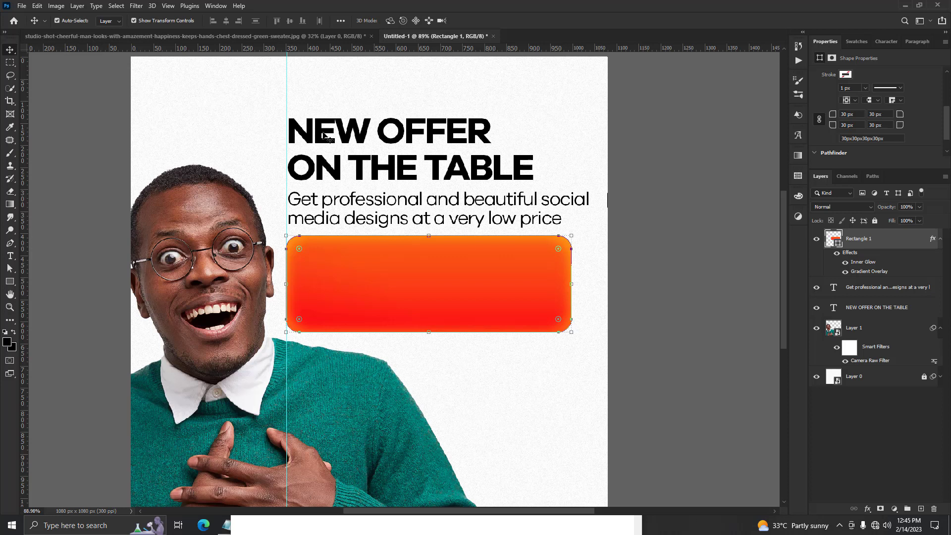
left_click_drag(325, 135, 347, 271)
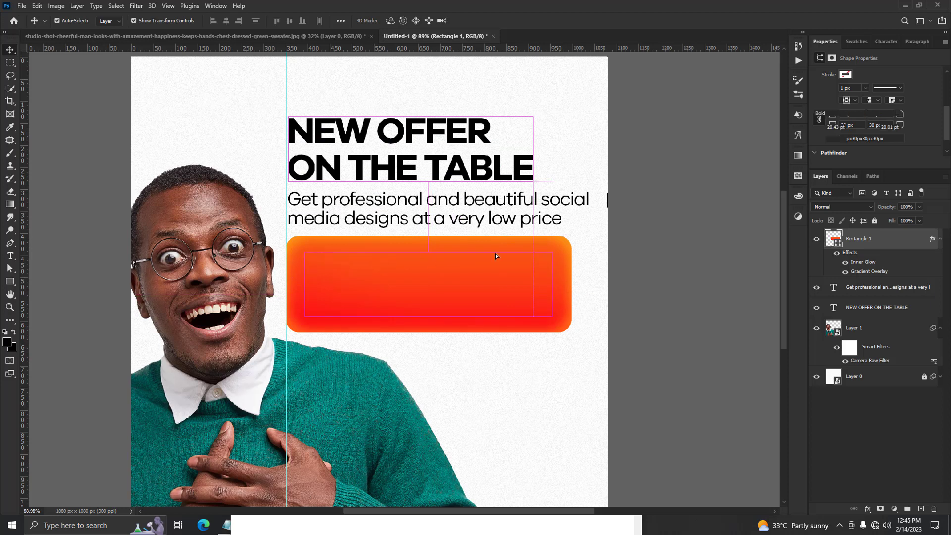
left_click_drag(842, 311, 850, 237)
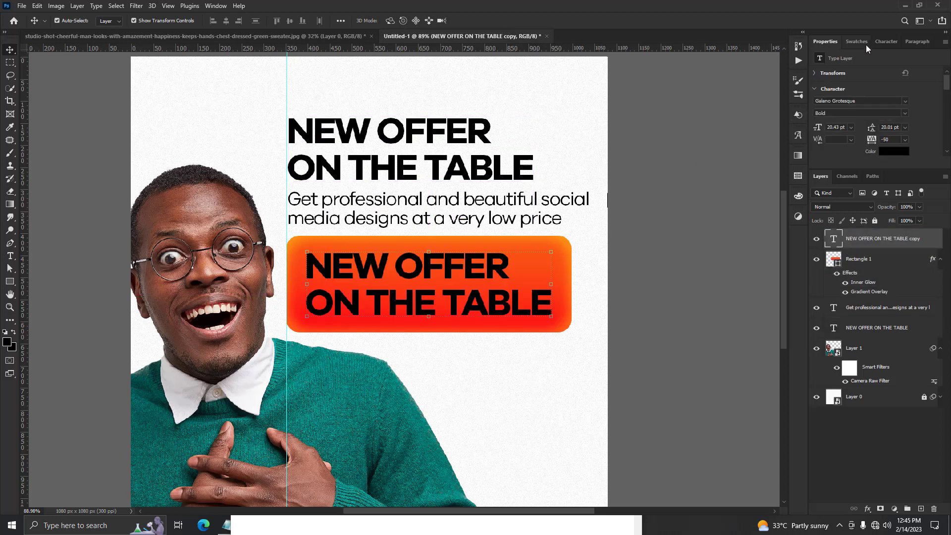
Recolour the copied headline white and replace its text with "Ghs150".
left_click(865, 44)
left_click(843, 73)
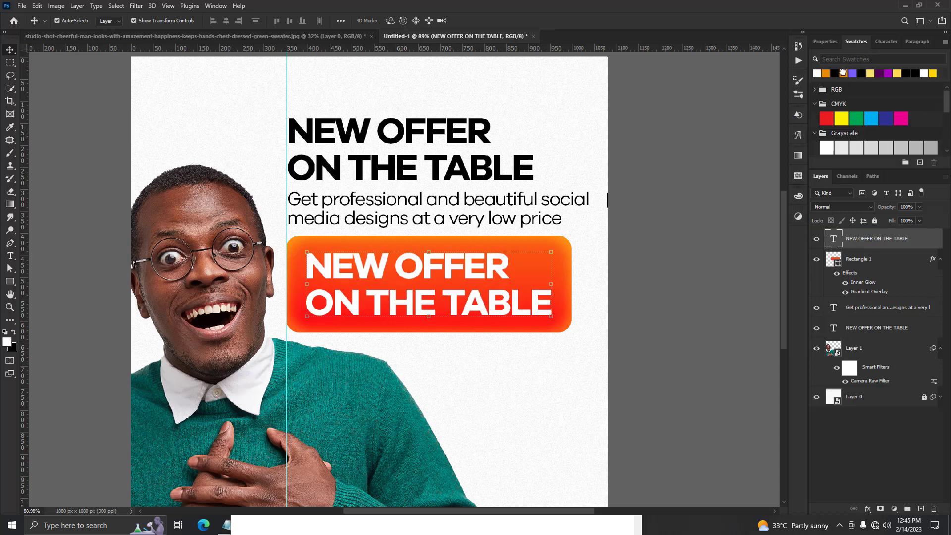
double_click(836, 238)
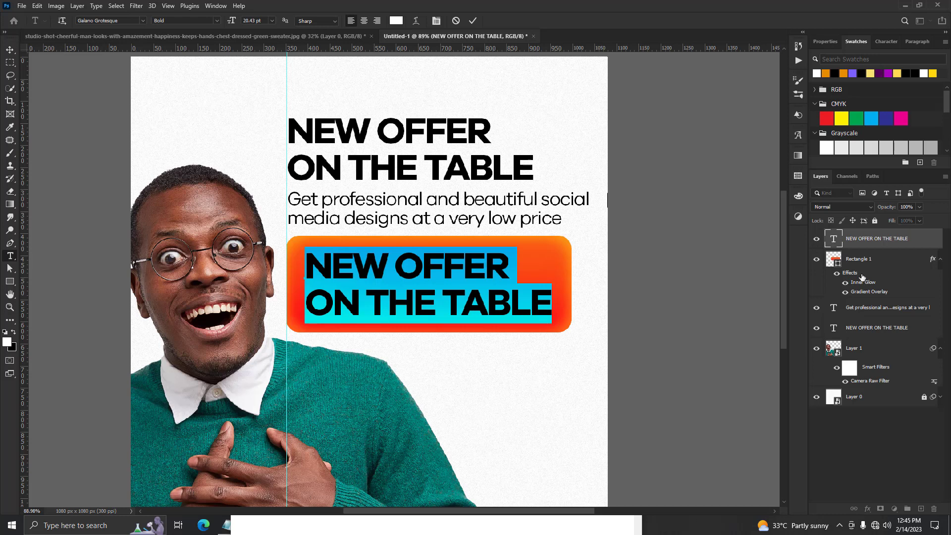
left_click(894, 41)
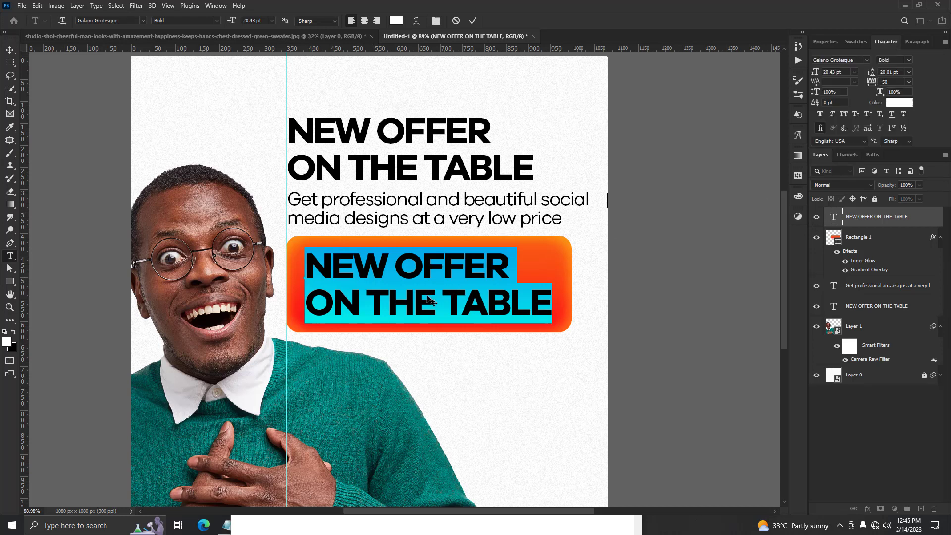
type("Ghs")
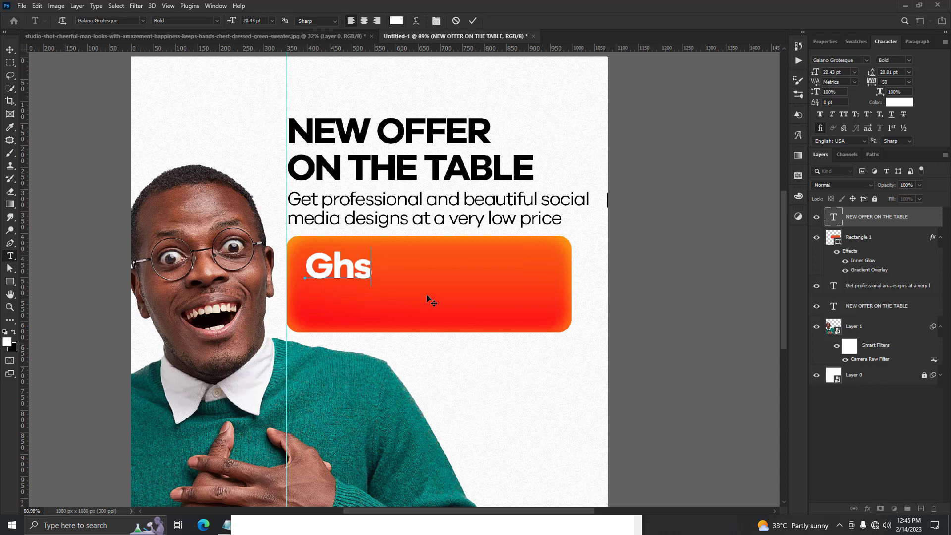
type("15")
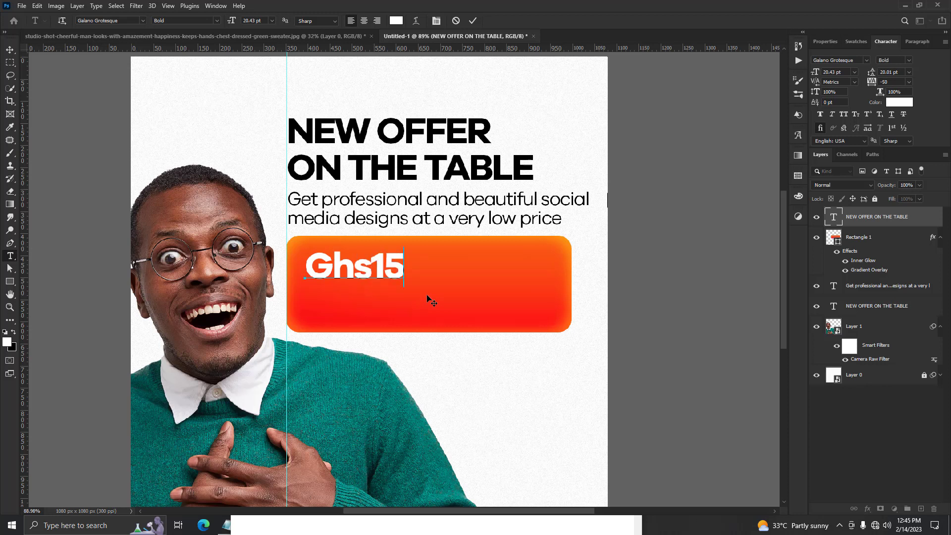
type("0")
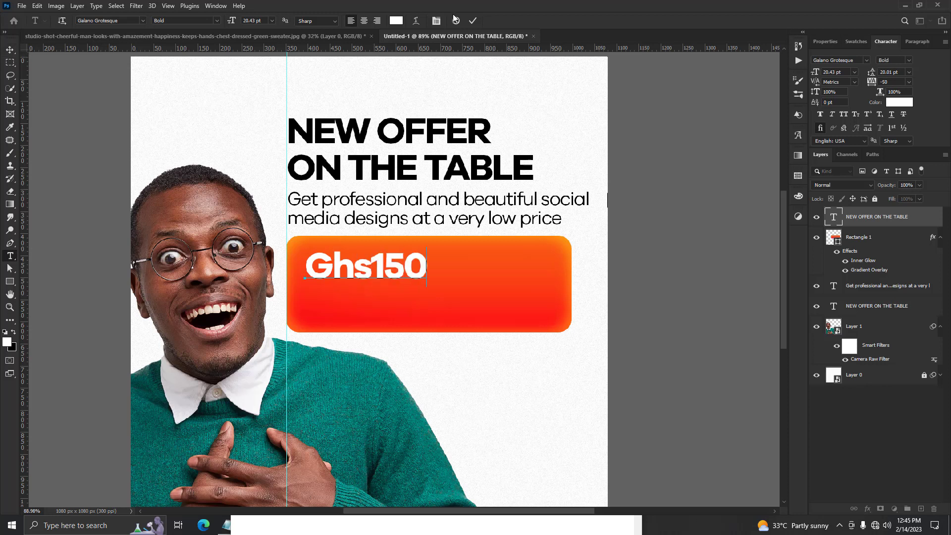
left_click(473, 21)
key("v")
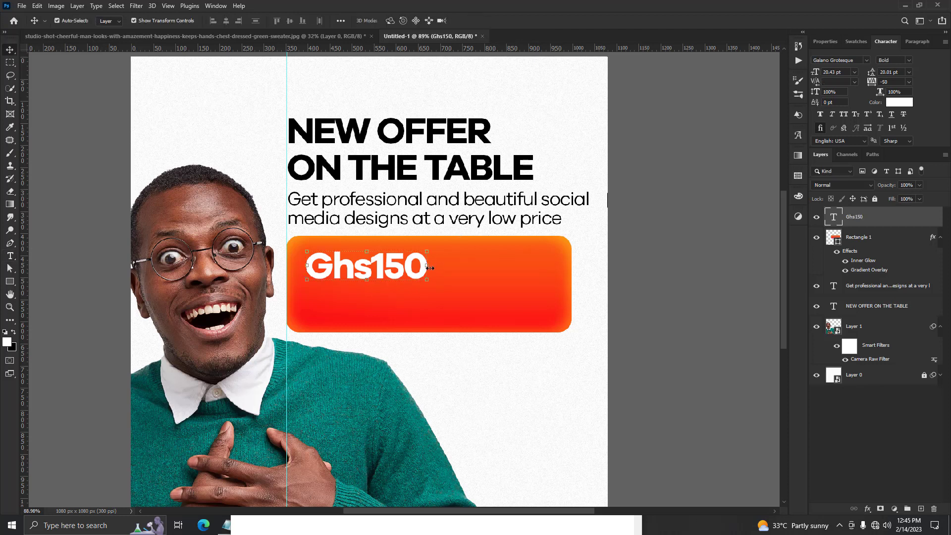
Enlarge the Ghs150 text to about 156% and centre it inside the gradient box.
left_click_drag(428, 267, 517, 246)
left_click_drag(469, 265, 494, 282)
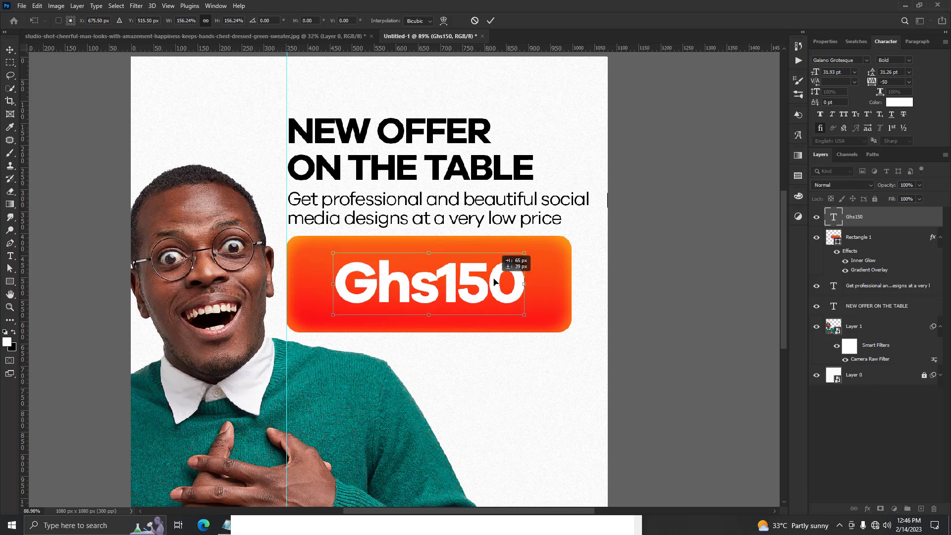
left_click(488, 21)
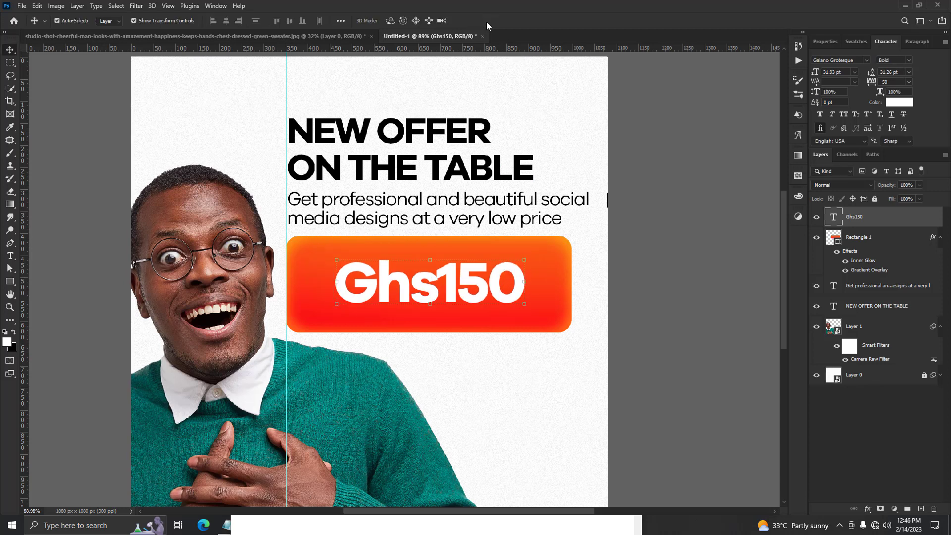
left_click(694, 192)
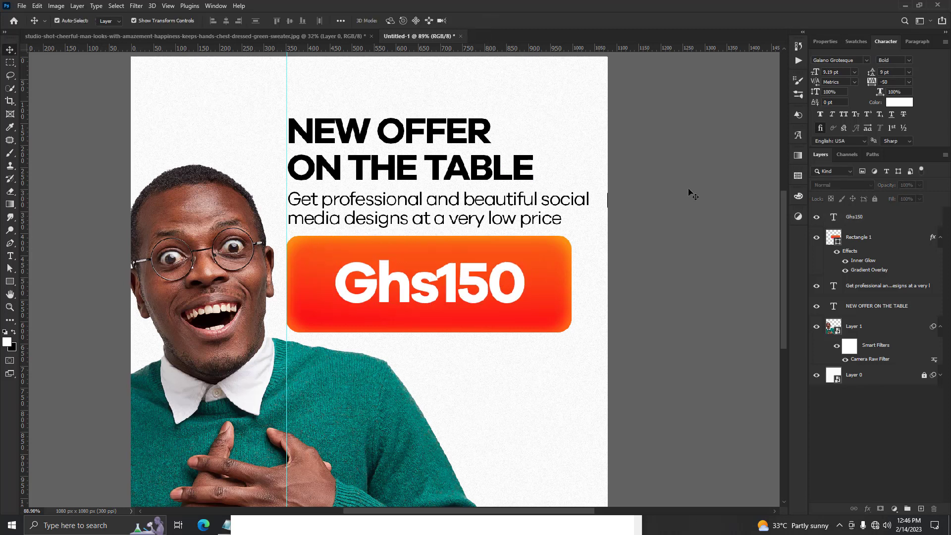
Place Vector 8.svg from File Explorer's NEW OFFER folder, shrink the arrow and position it just below the gradient box.
scroll(669, 191, "down", 2)
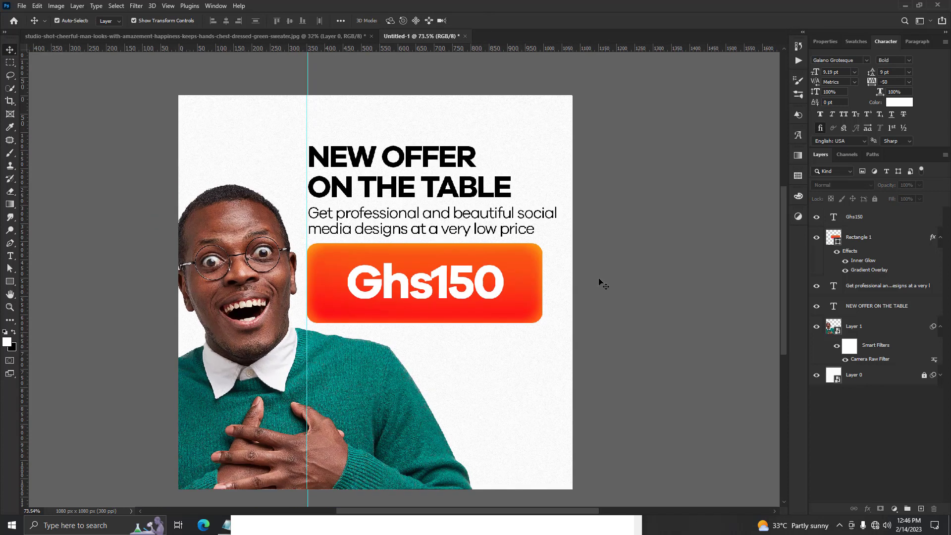
scroll(475, 394, "up", 1)
scroll(475, 394, "up", 2)
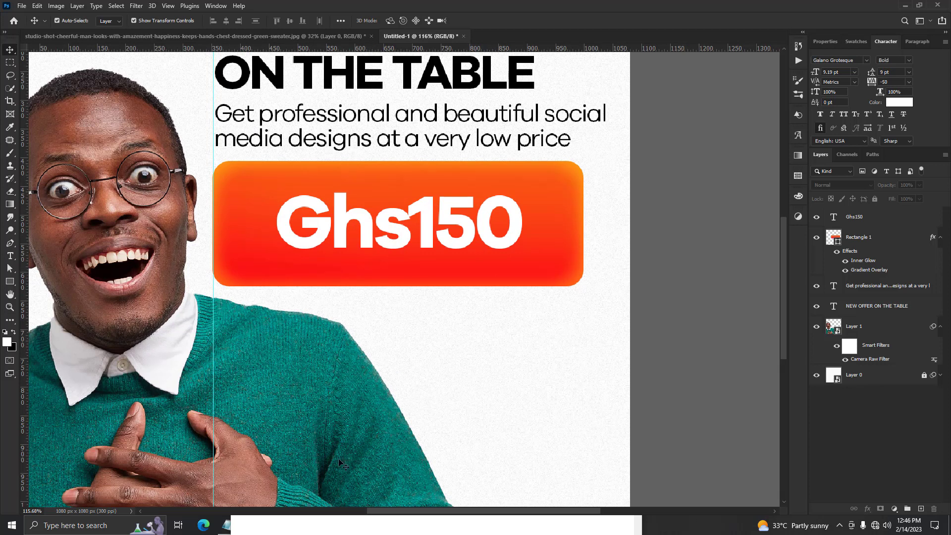
left_click_drag(587, 510, 589, 510)
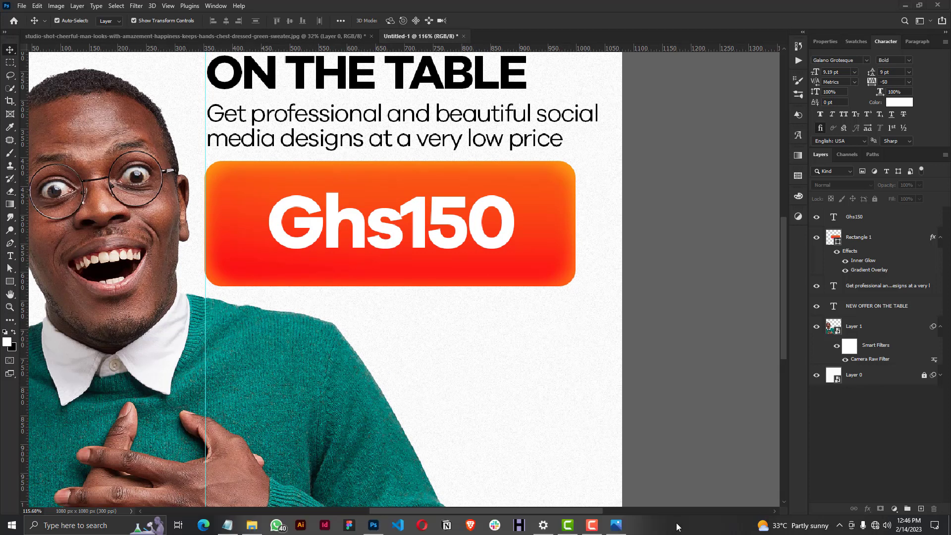
left_click(249, 527)
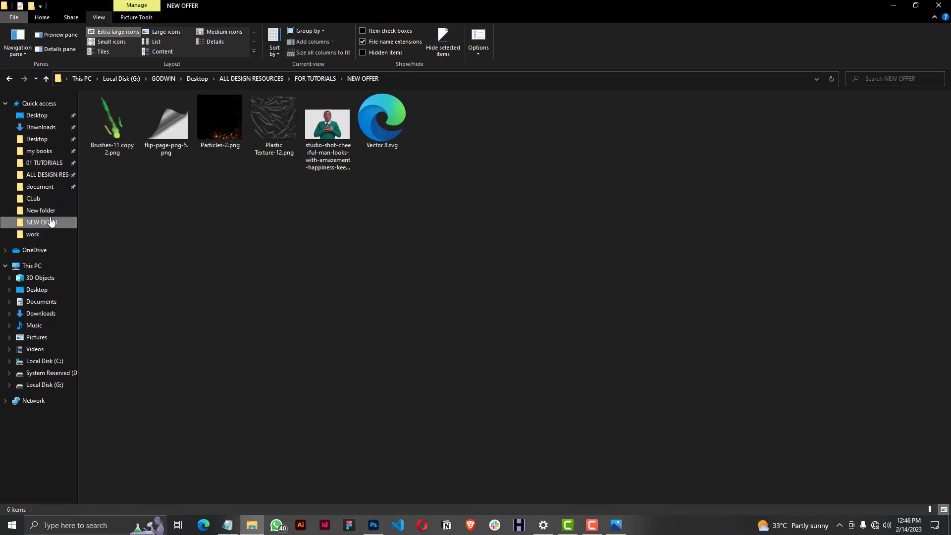
left_click(39, 222)
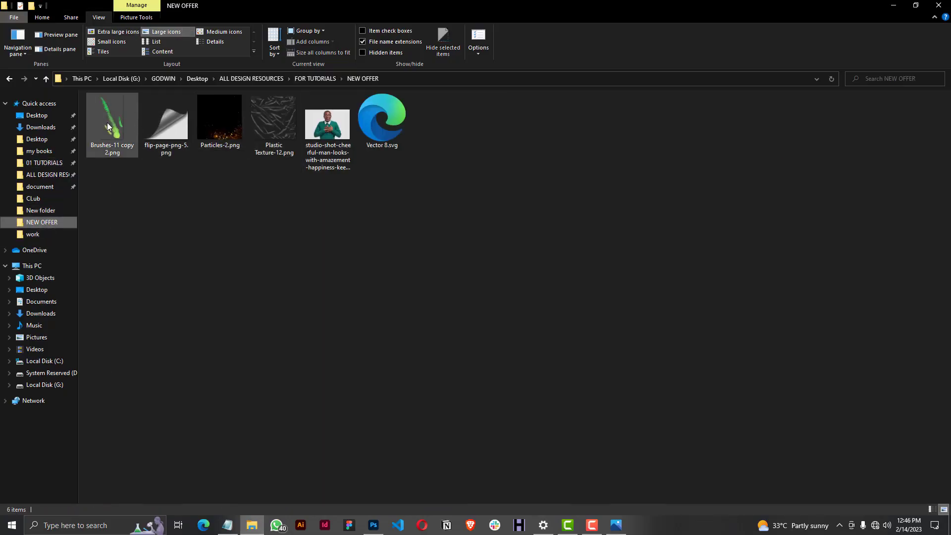
left_click(379, 122)
left_click_drag(379, 121, 387, 361)
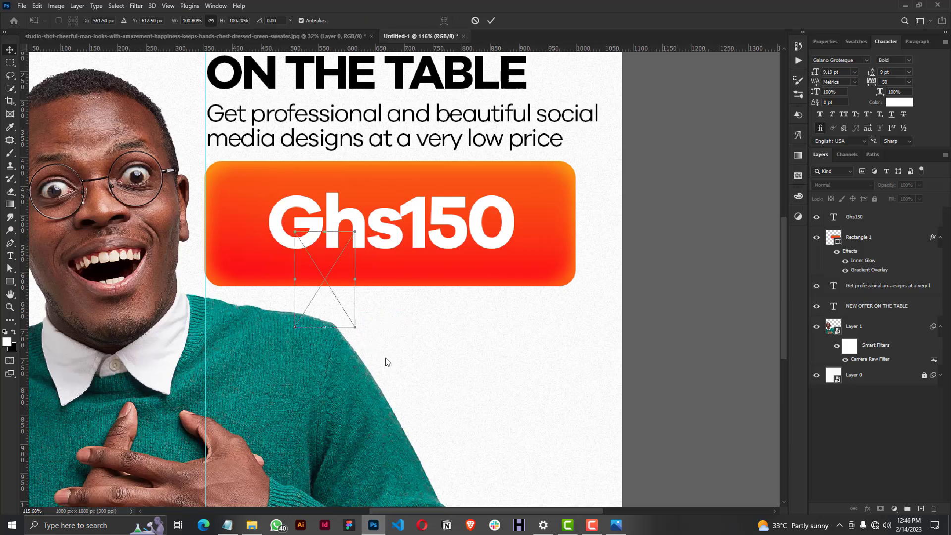
left_click_drag(328, 226, 391, 323)
left_click(491, 20)
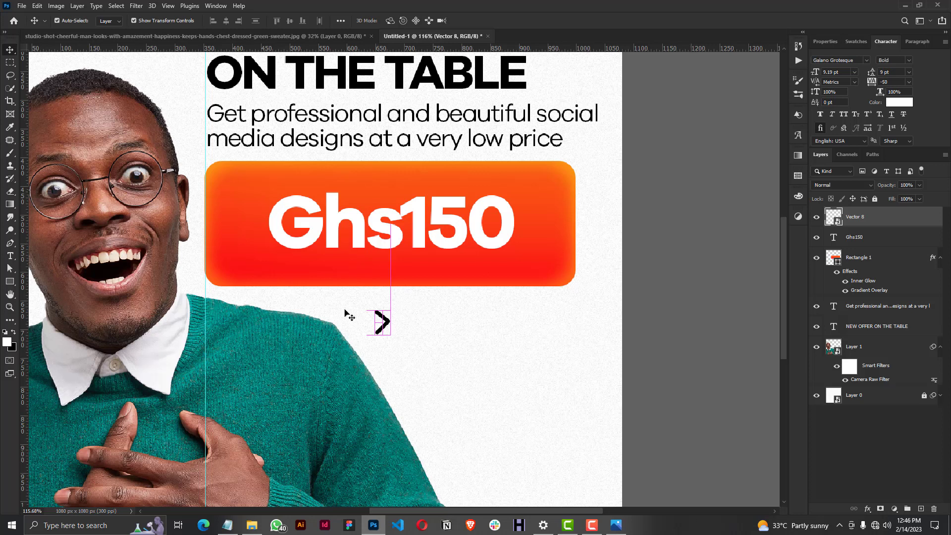
Draw a 100 px circle around the small arrow with the Ellipse tool and remove its fill.
right_click(9, 281)
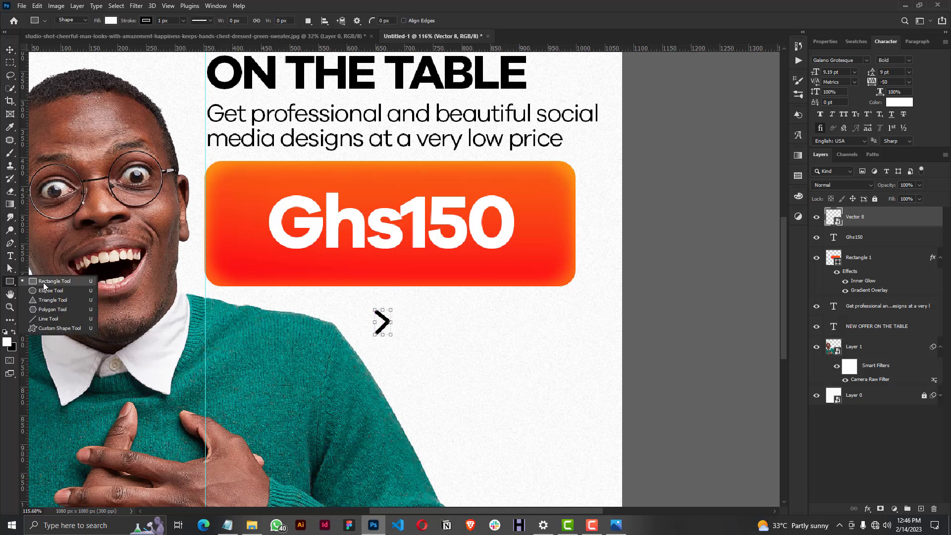
left_click(47, 293)
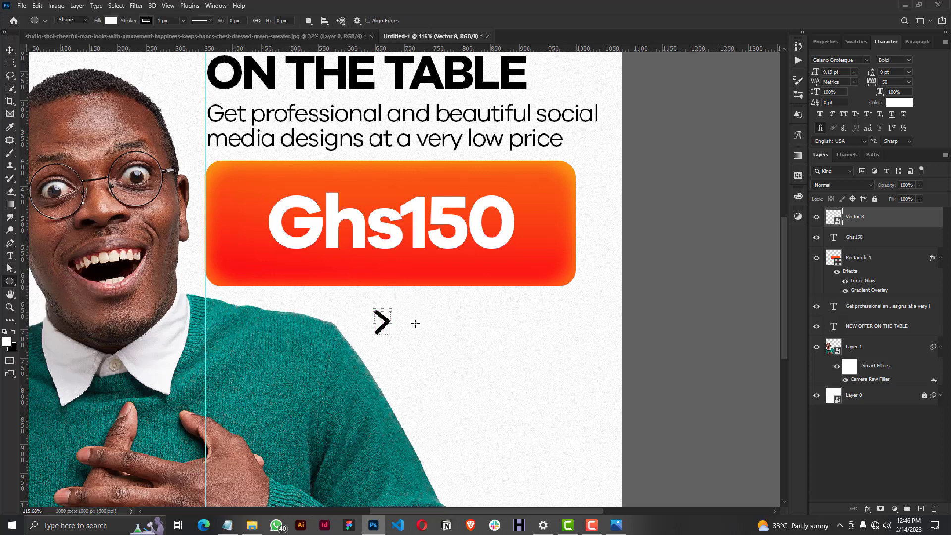
left_click_drag(360, 295, 421, 365)
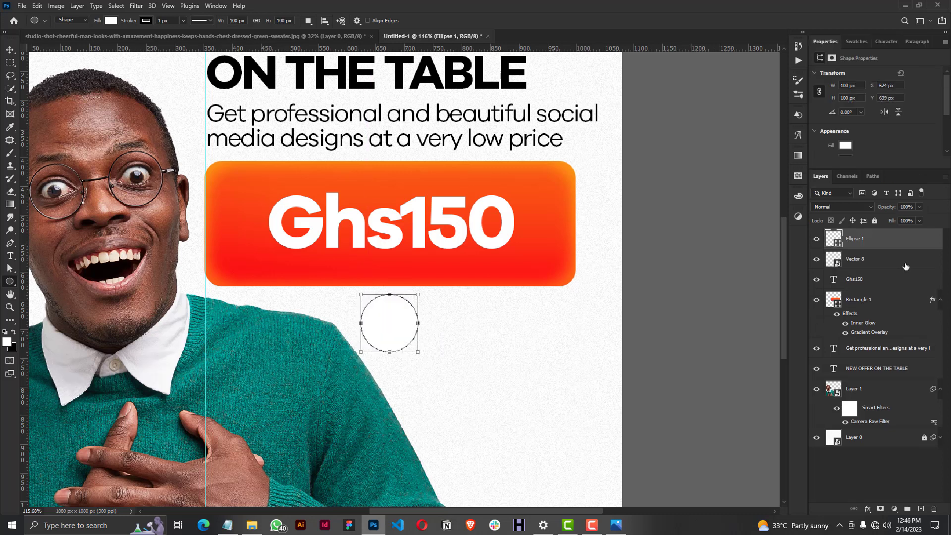
left_click(851, 148)
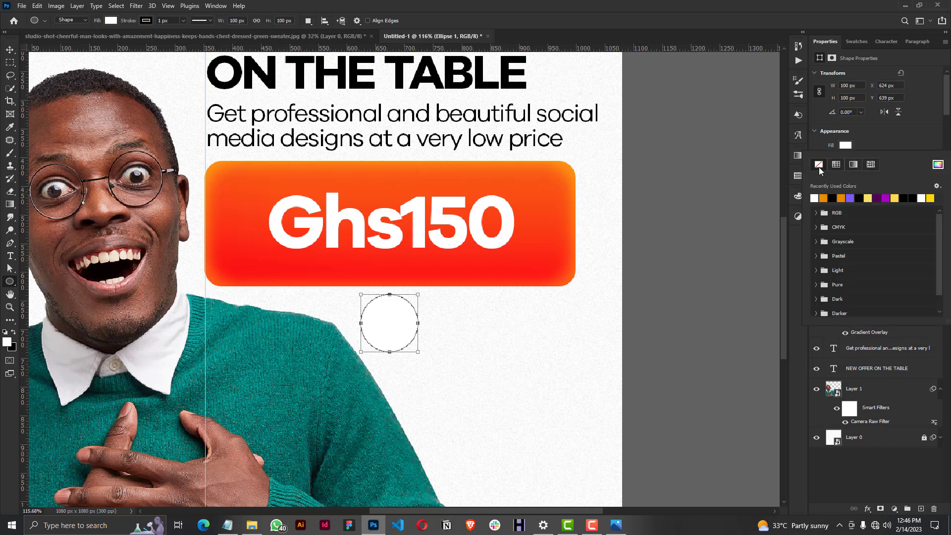
left_click(819, 164)
left_click_drag(948, 97, 947, 122)
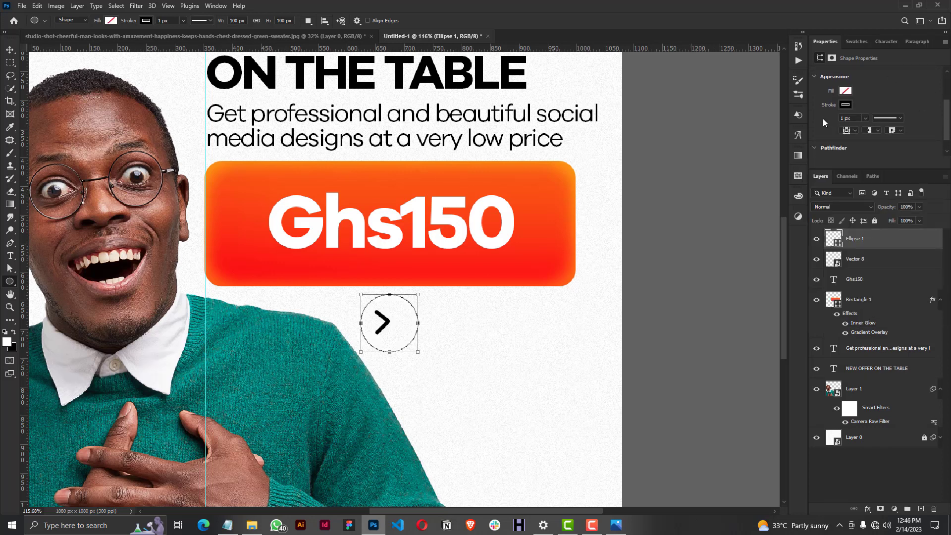
Set the circle's stroke width to 4 px and shrink the circle to about 92 px.
left_click_drag(857, 118, 823, 119)
type("4")
key("Return")
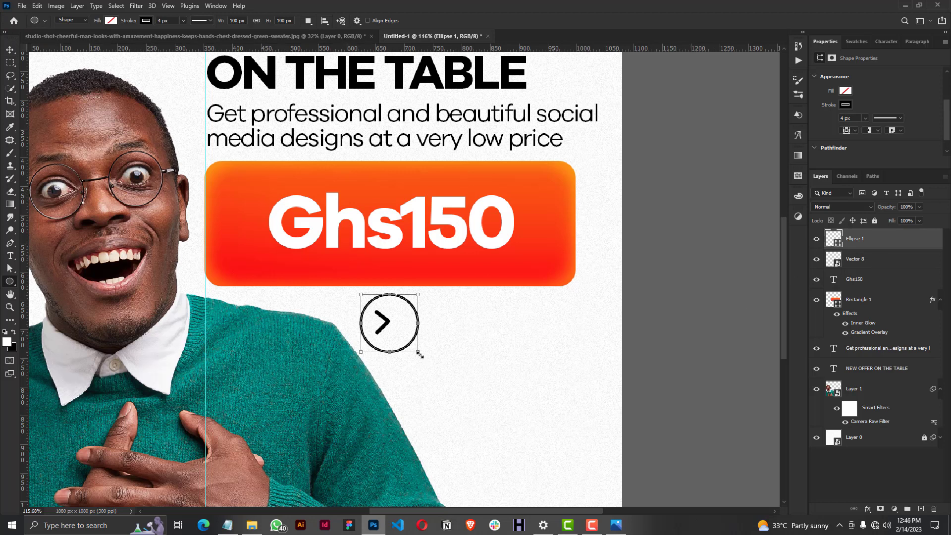
left_click_drag(418, 351, 413, 353)
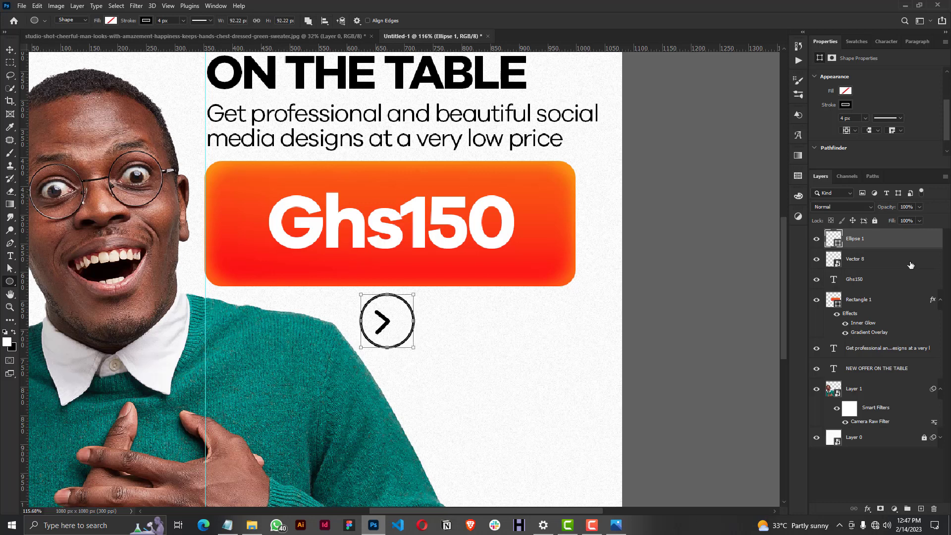
Align the circle and arrow layers on their vertical and horizontal centres and group them.
left_click(881, 266, "shift")
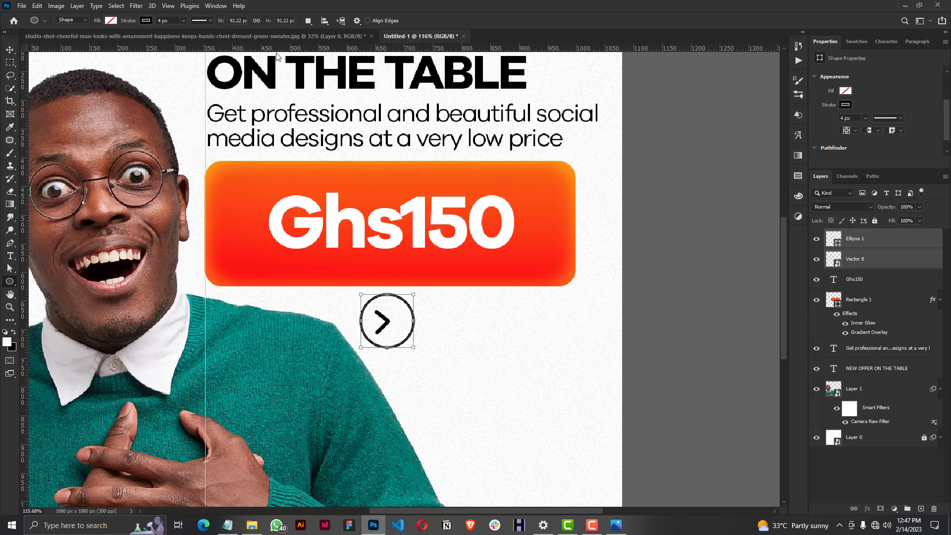
left_click(11, 50)
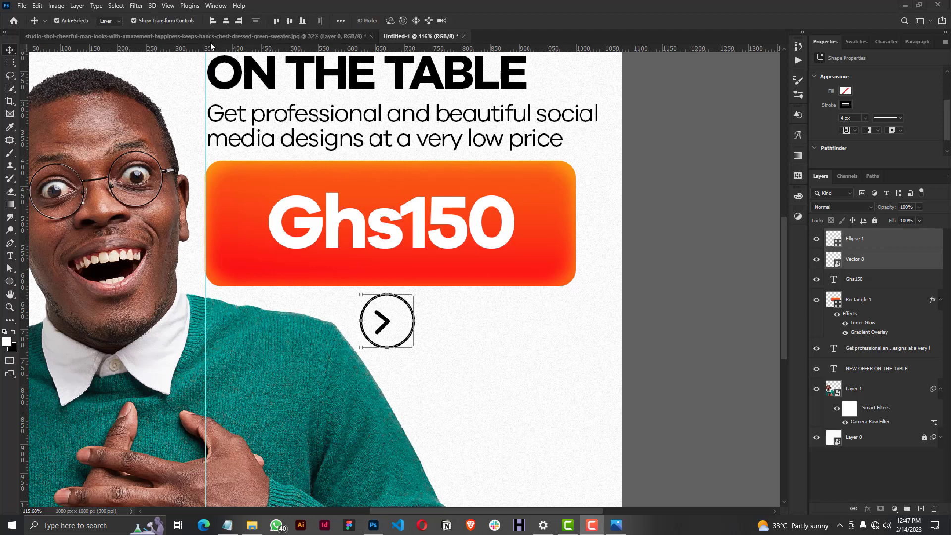
left_click(290, 21)
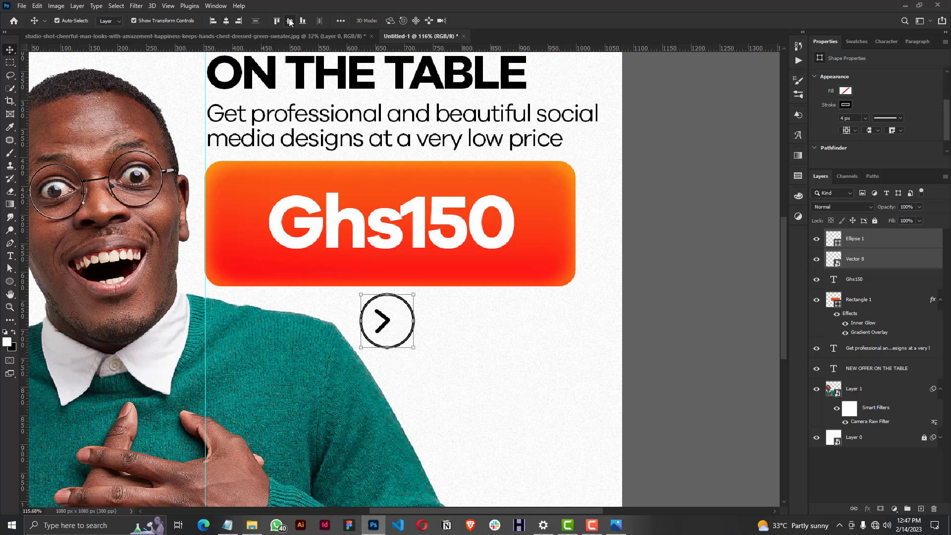
left_click(226, 21)
key("ctrl+g")
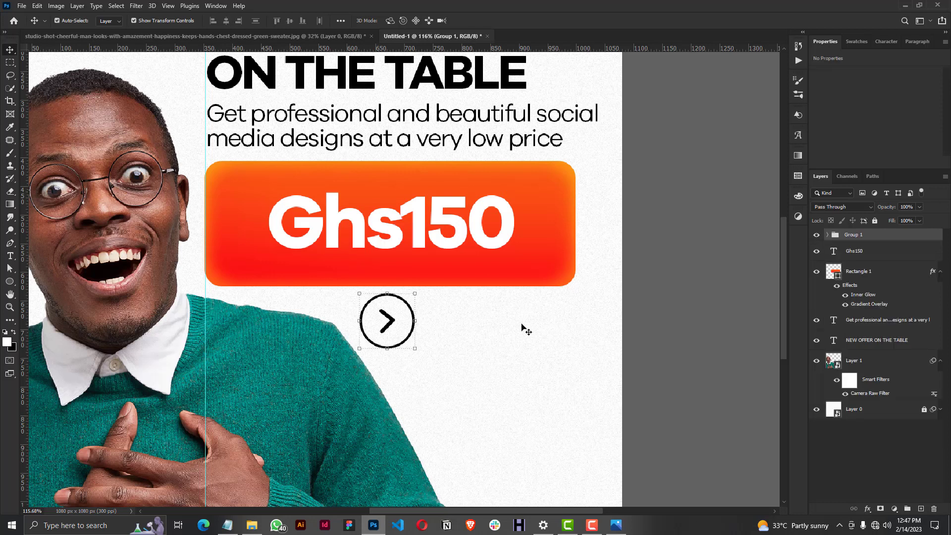
Scale the circled arrow group down slightly below the gradient box and apply the transform.
left_click_drag(414, 354, 405, 339)
left_click(491, 21)
left_click(736, 207)
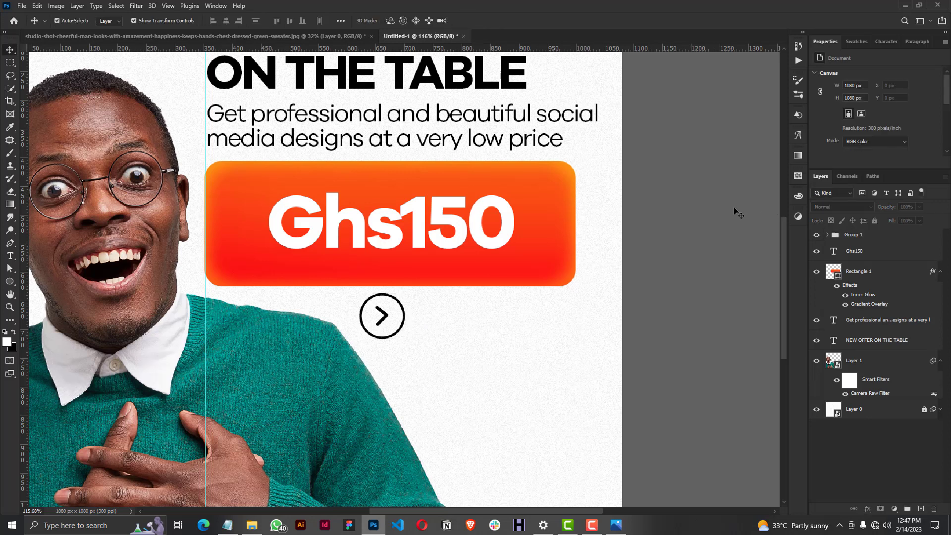
scroll(402, 317, "up", 5)
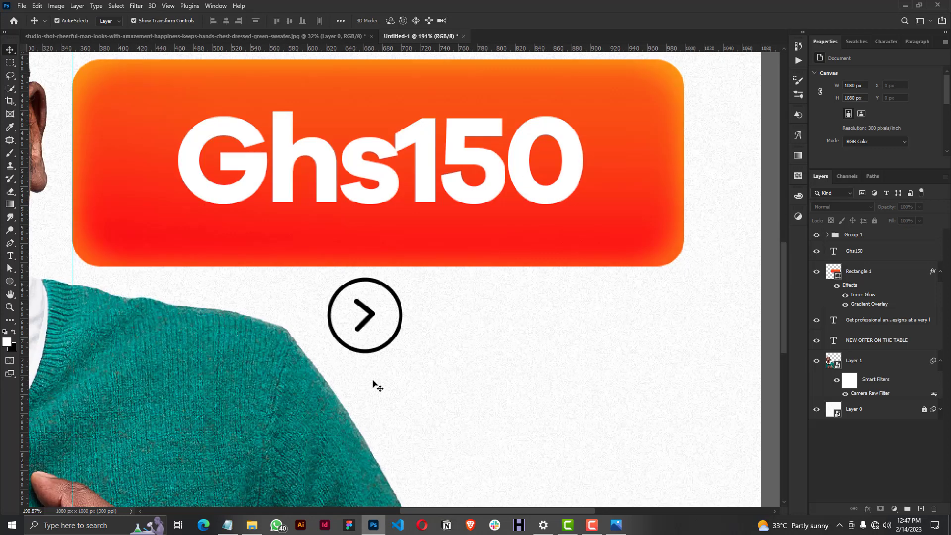
scroll(379, 368, "down", 1)
scroll(379, 368, "down", 2)
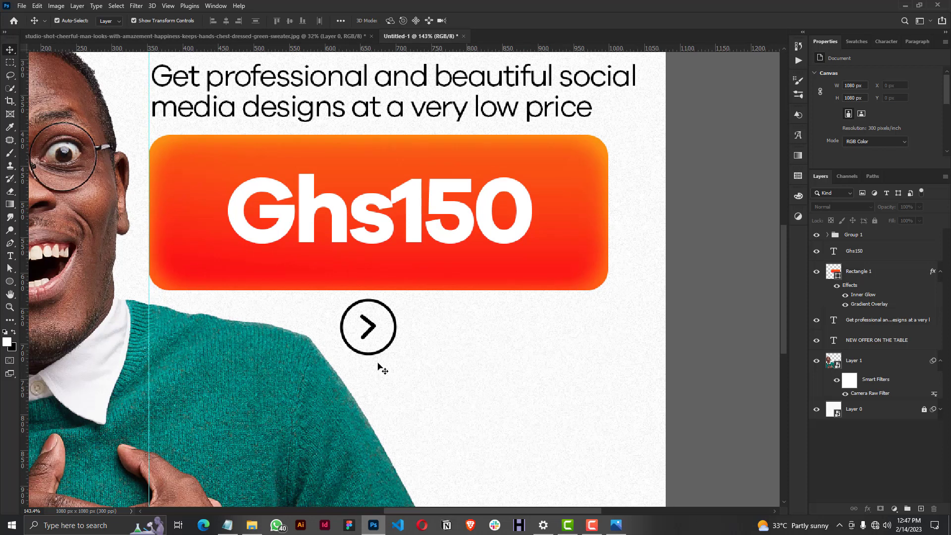
scroll(379, 368, "down", 2)
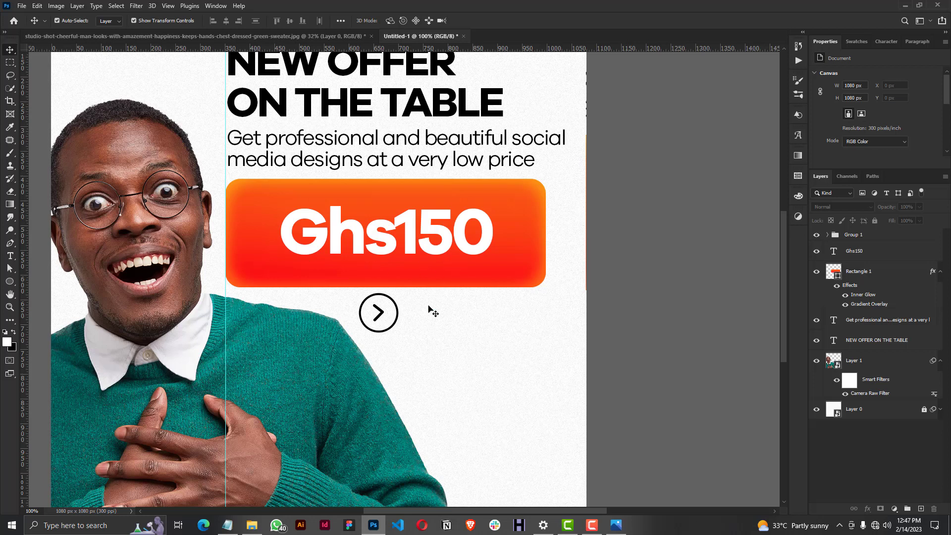
Switch to the Notepad text file, copy the "Call/whatsapp" line and minimise the window.
mouse_move(227, 525)
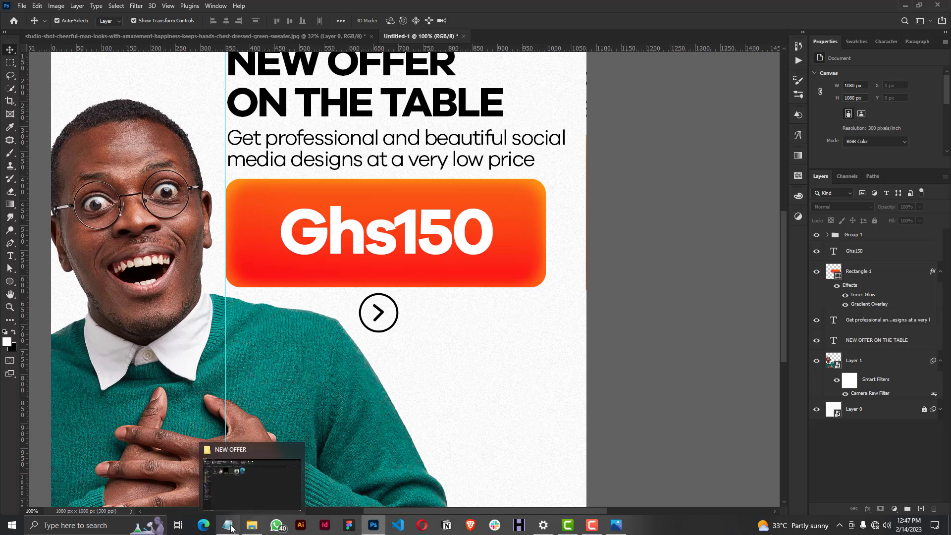
left_click(222, 494)
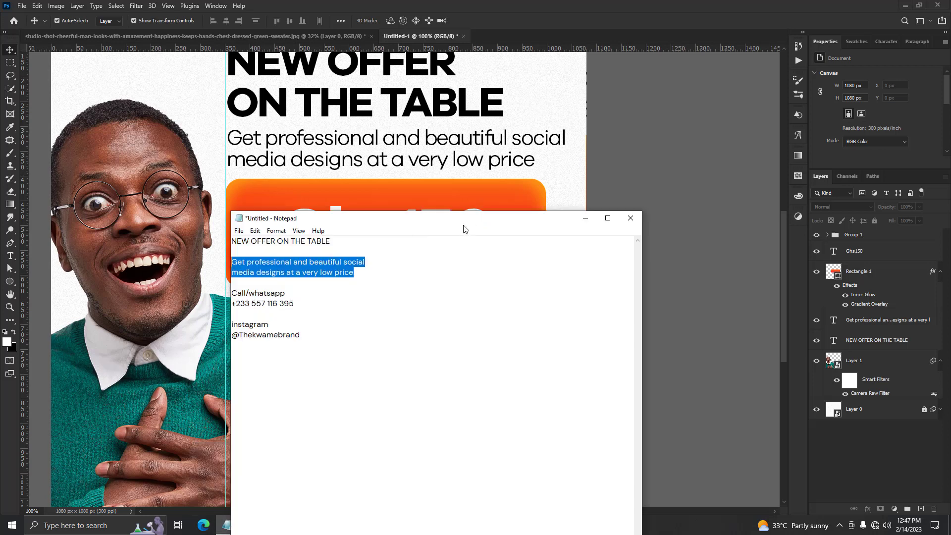
left_click_drag(465, 227, 796, 237)
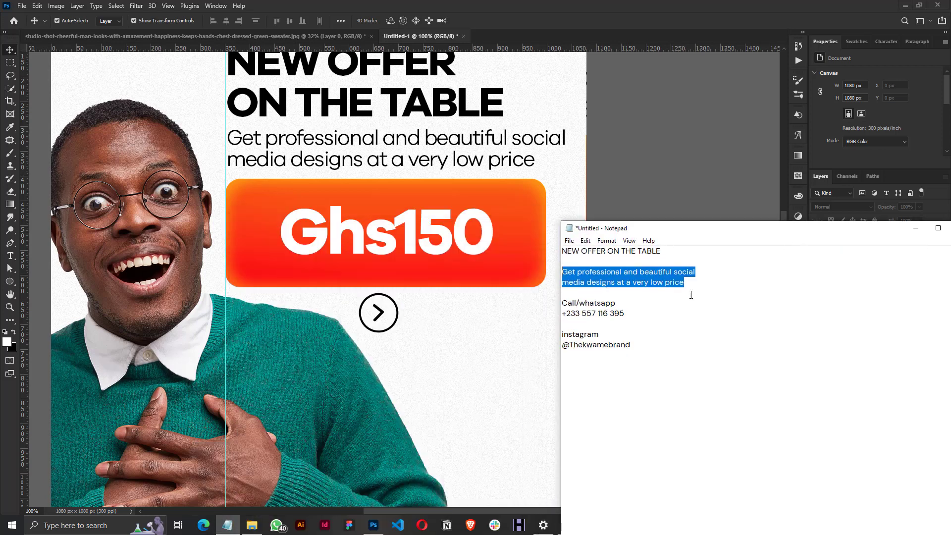
left_click(629, 311)
left_click_drag(563, 303, 619, 302)
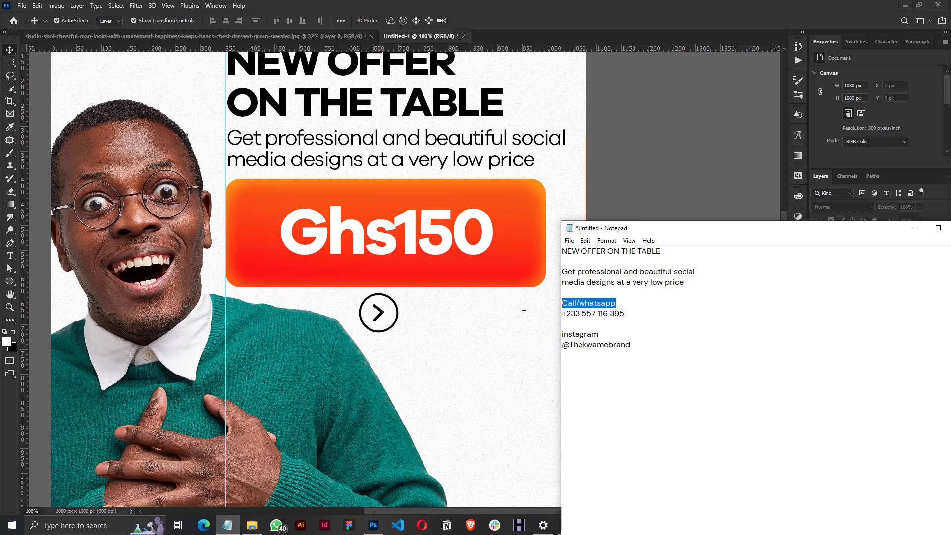
right_click(577, 303)
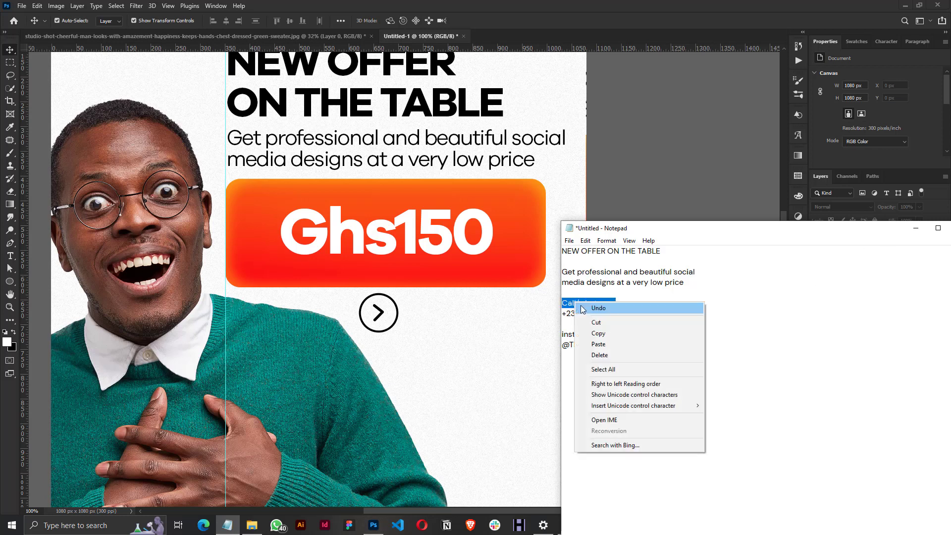
left_click(600, 331)
left_click_drag(656, 232, 544, 332)
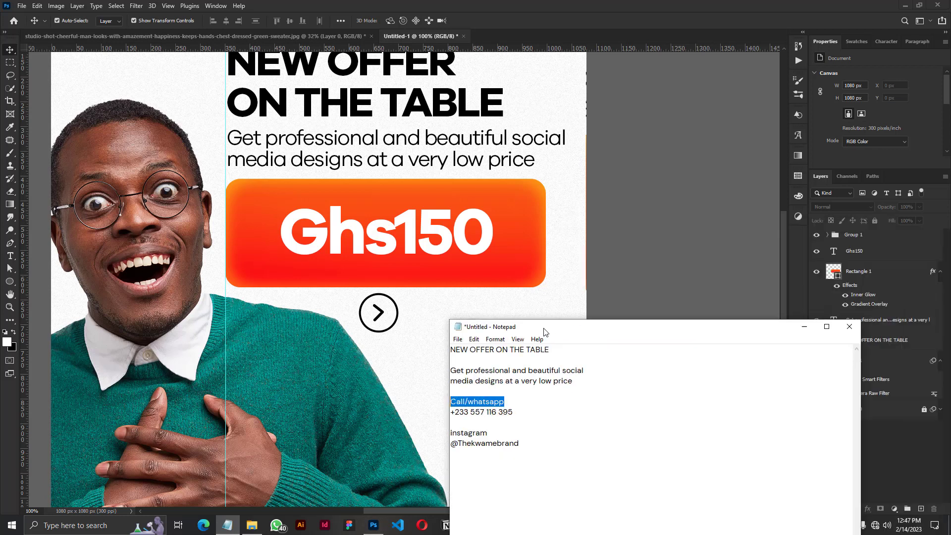
left_click(805, 327)
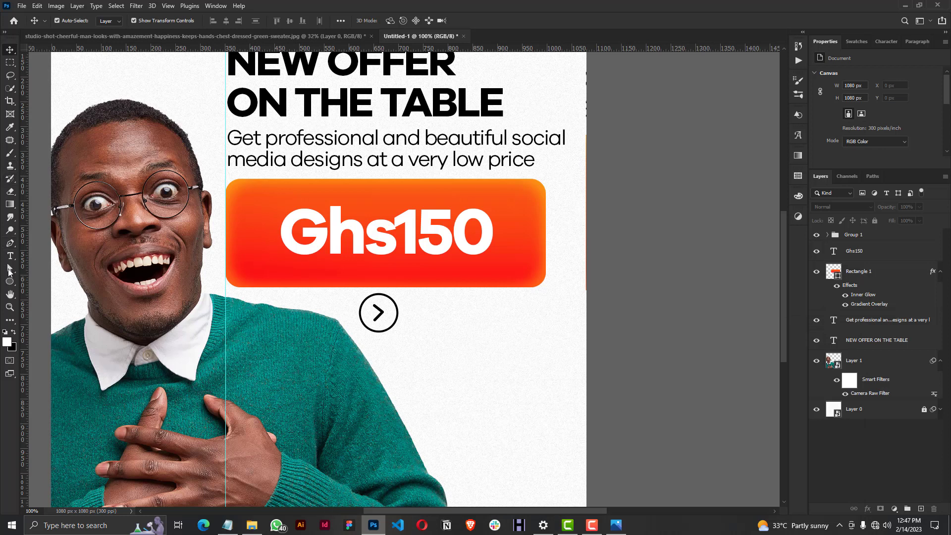
Paste "Call/whatsapp" as a new text layer beside the circled arrow and colour it black.
left_click(10, 256)
left_click(420, 304)
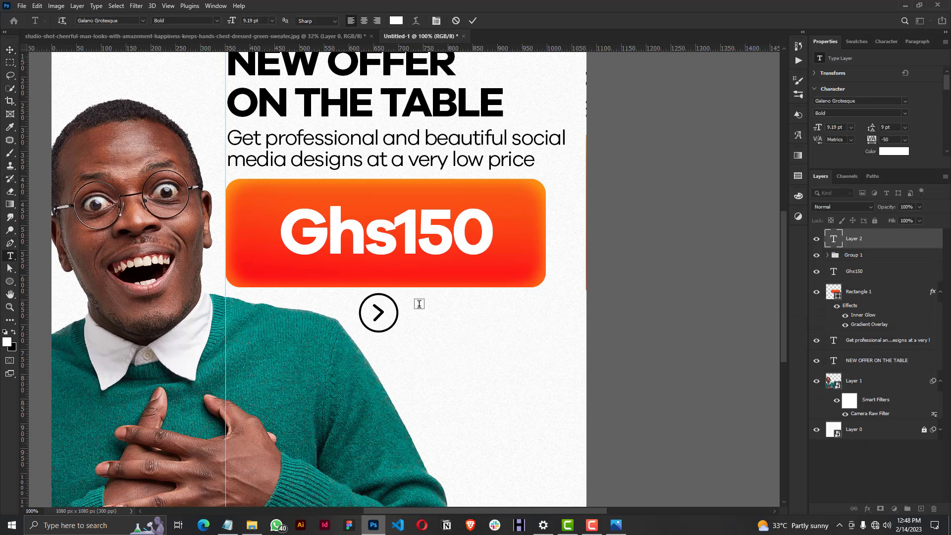
right_click(419, 304)
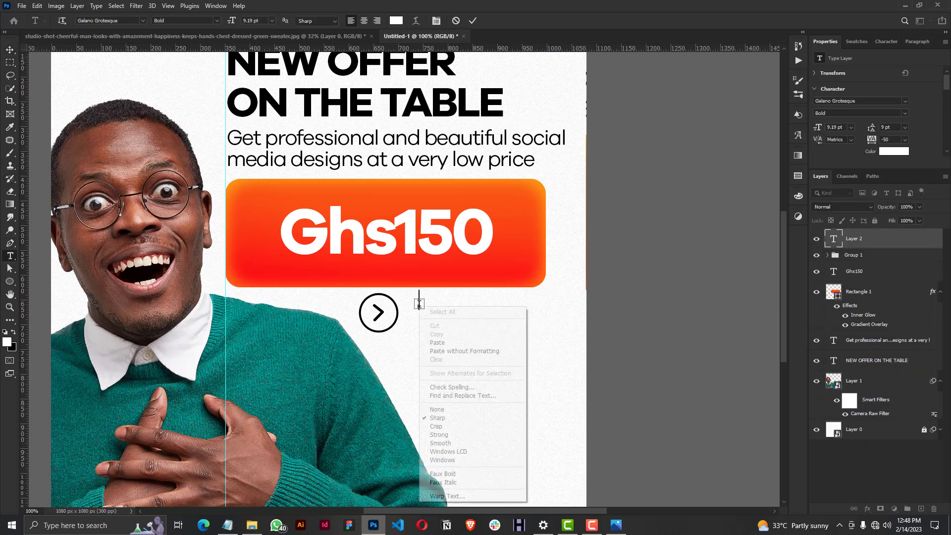
left_click(444, 346)
left_click_drag(547, 300, 319, 302)
left_click(857, 42)
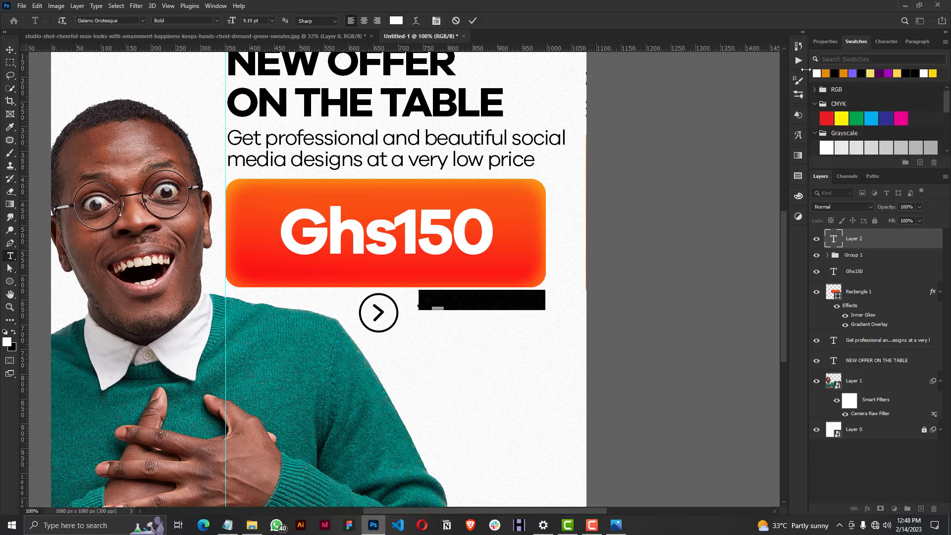
left_click(837, 72)
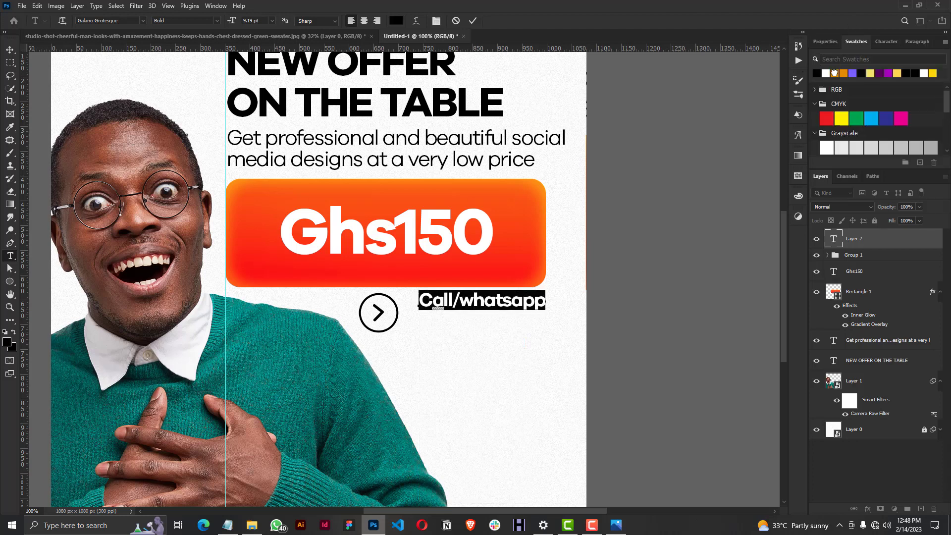
Set the Call/whatsapp text to all caps at 8 pt and move it close to the circled arrow.
left_click(887, 42)
left_click(844, 114)
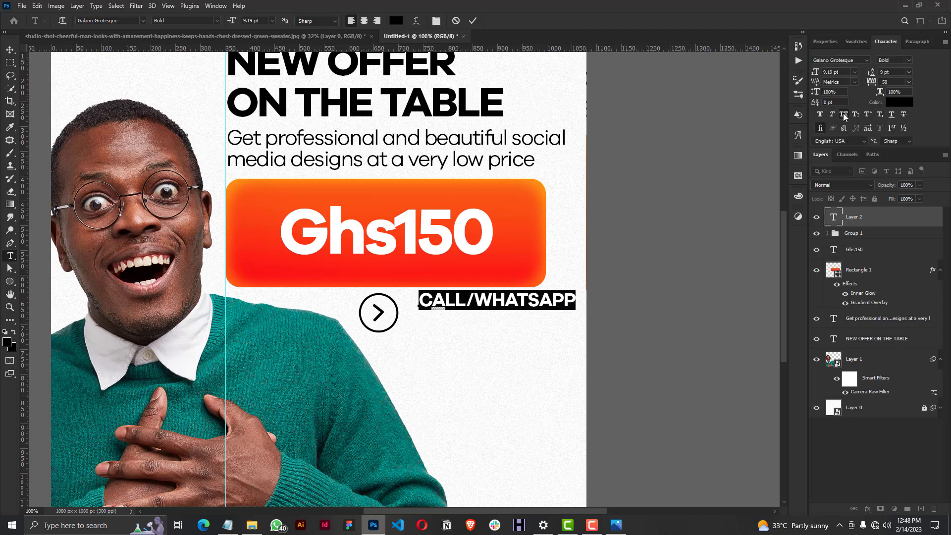
left_click(854, 72)
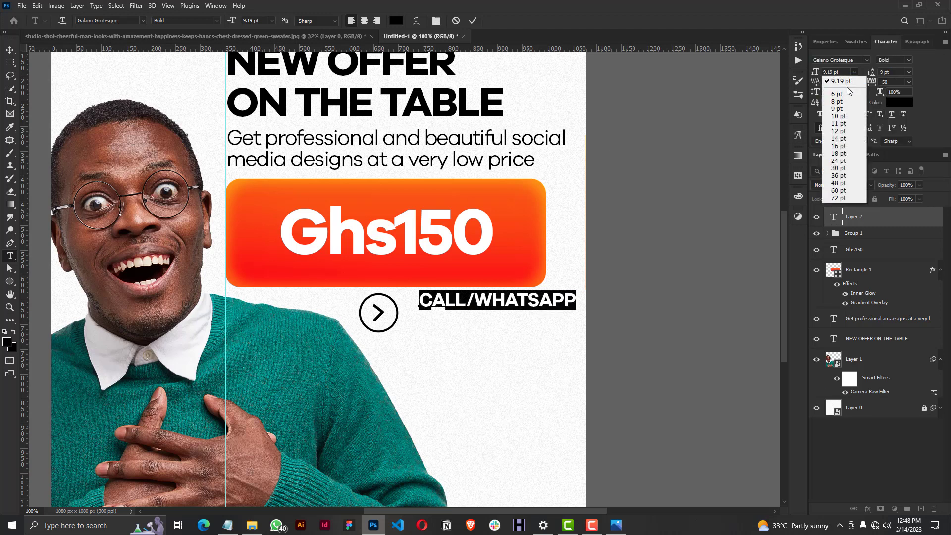
left_click(841, 102)
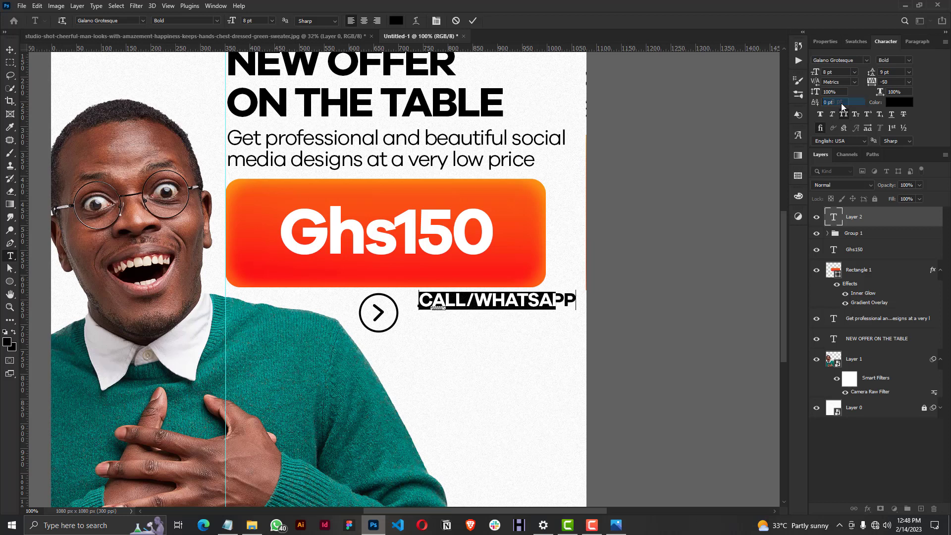
left_click(473, 21)
key("v")
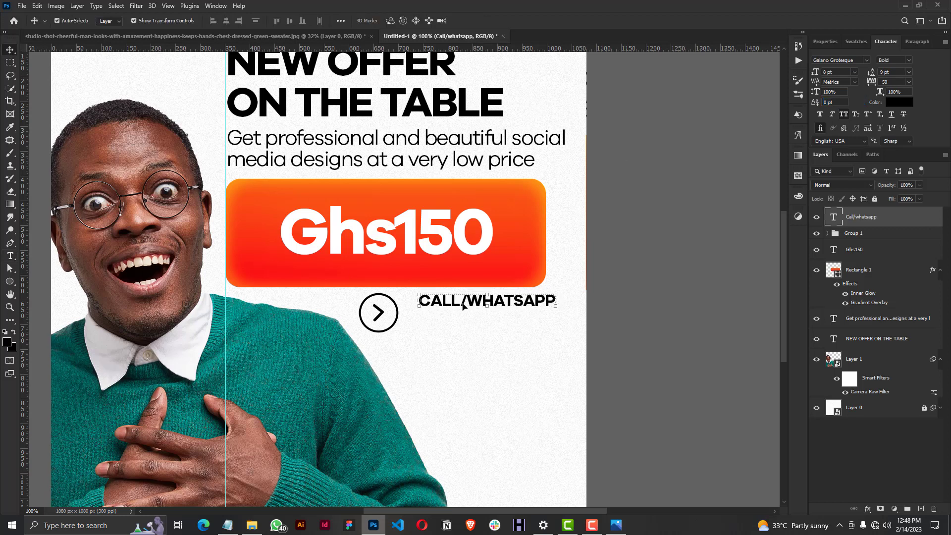
left_click_drag(452, 303, 441, 307)
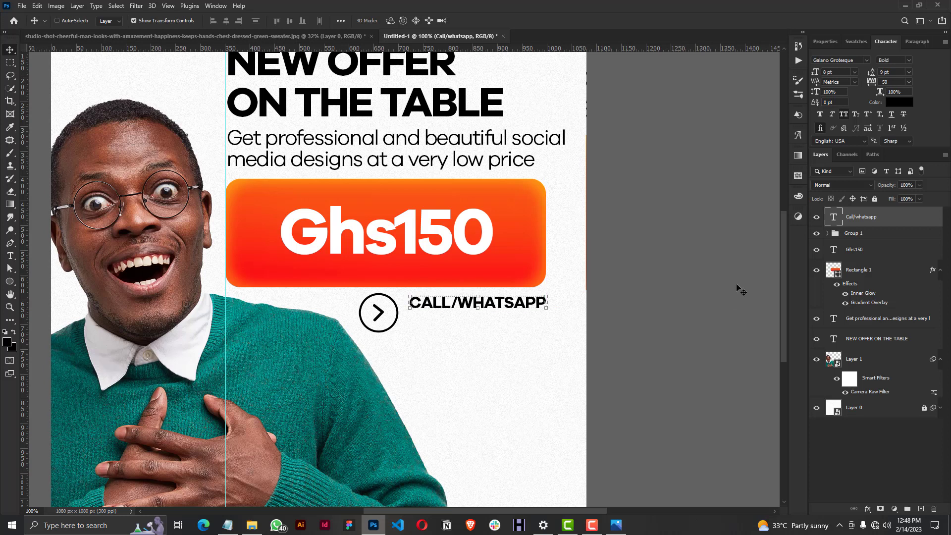
Duplicate the CALL/WHATSAPP text directly below the original and select the copy's text for editing.
key("ctrl+j")
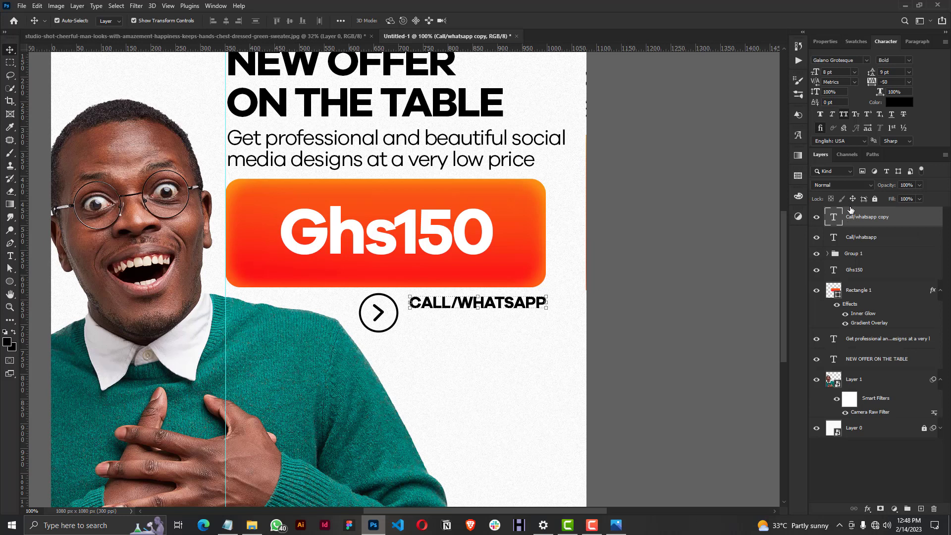
left_click_drag(537, 303, 531, 321)
double_click(531, 321)
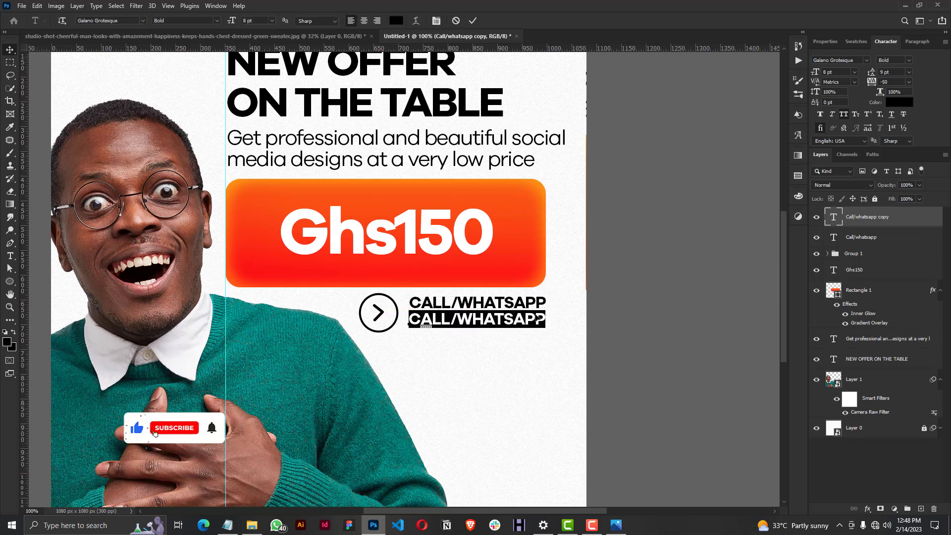
Copy the phone number from the Notepad file and paste it over the duplicated text in Photoshop.
left_click(227, 525)
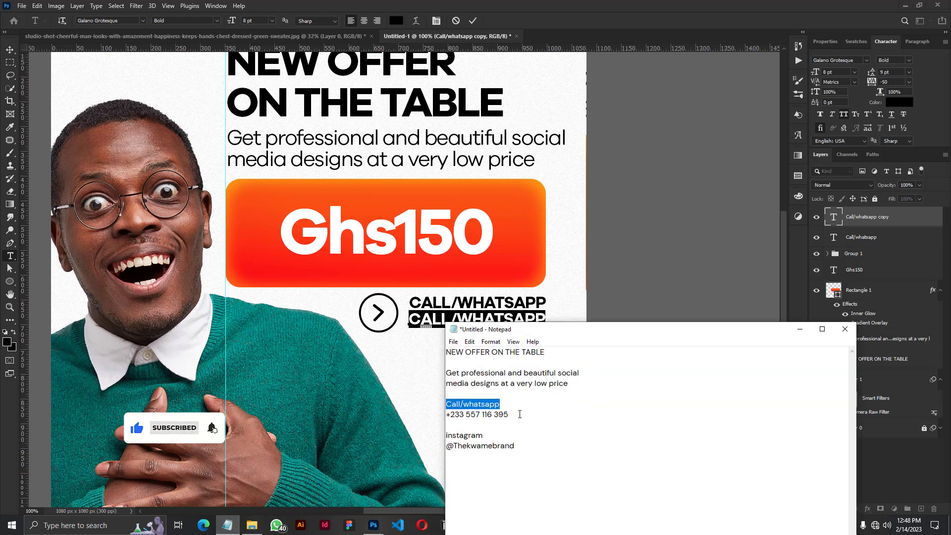
left_click_drag(509, 415, 445, 416)
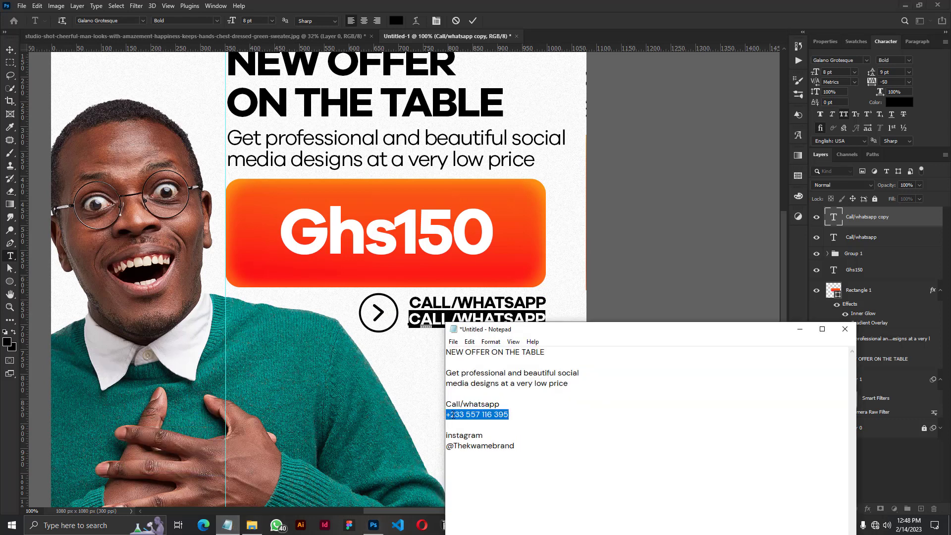
right_click(453, 419)
left_click(470, 295)
key("alt+Tab")
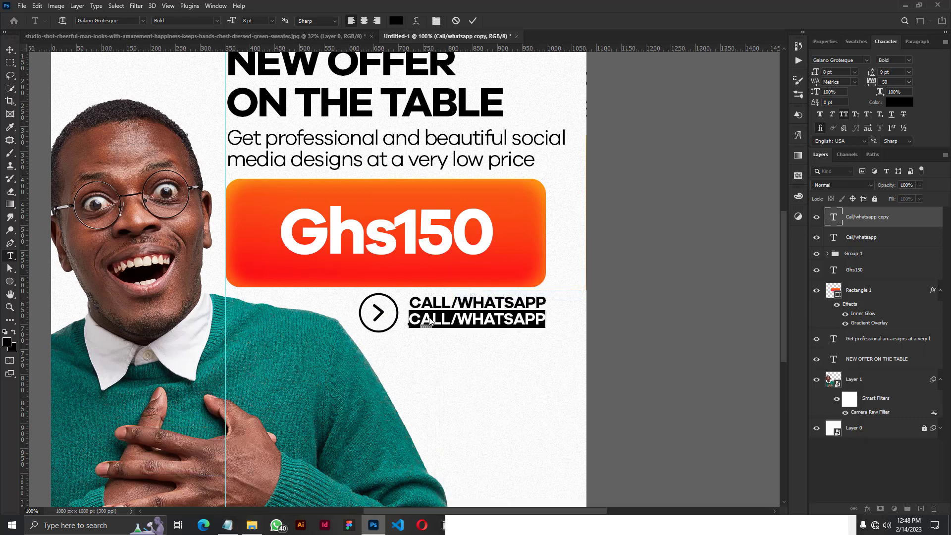
right_click(430, 321)
left_click(449, 353)
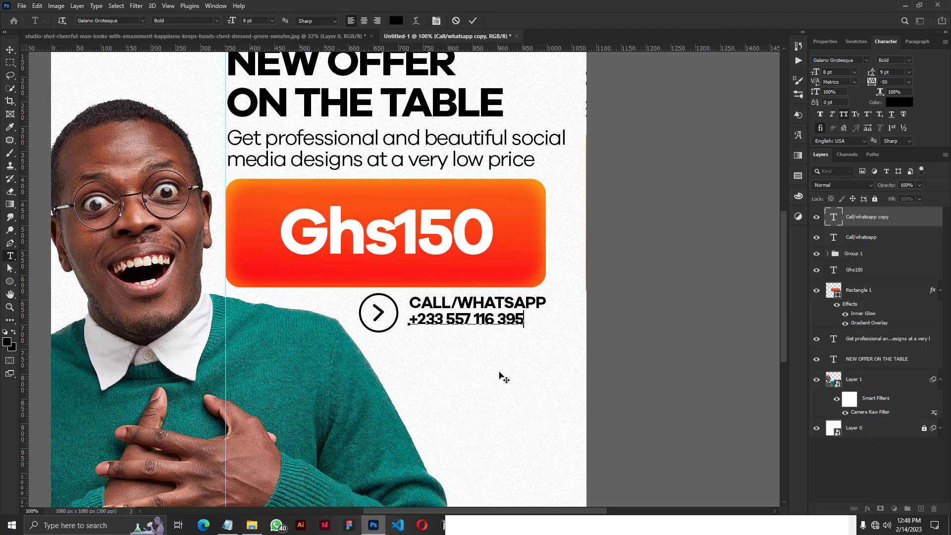
Set the pasted phone number text to 12 pt in the Regular weight and commit the edit.
left_click_drag(527, 322, 381, 323)
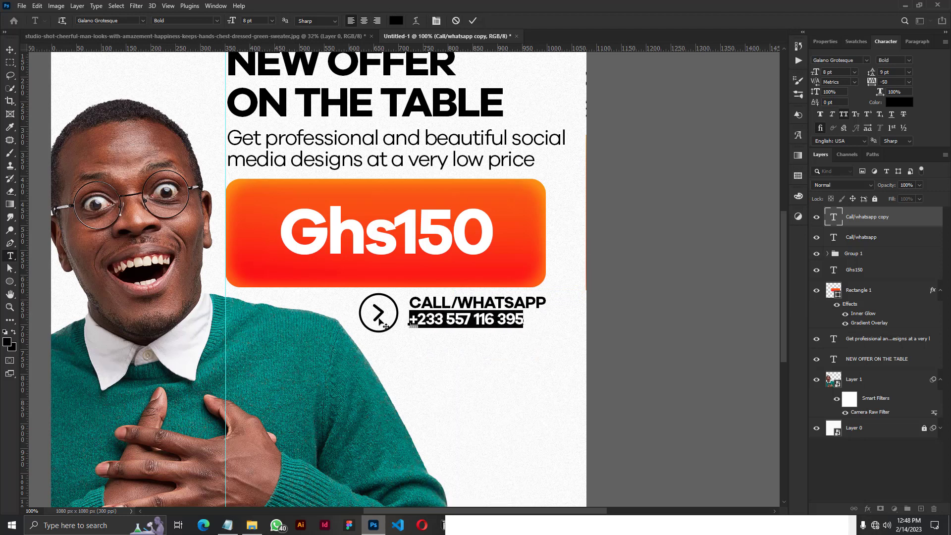
left_click(854, 71)
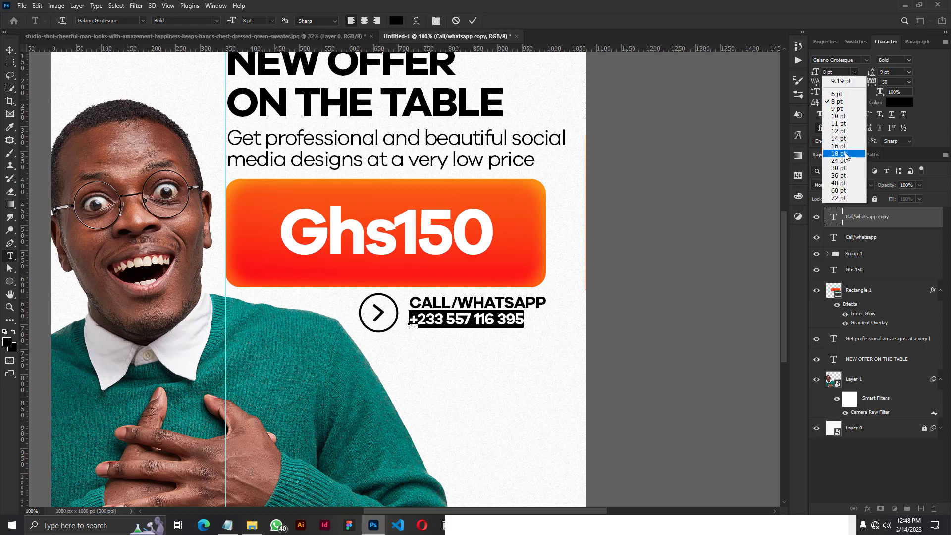
left_click(842, 130)
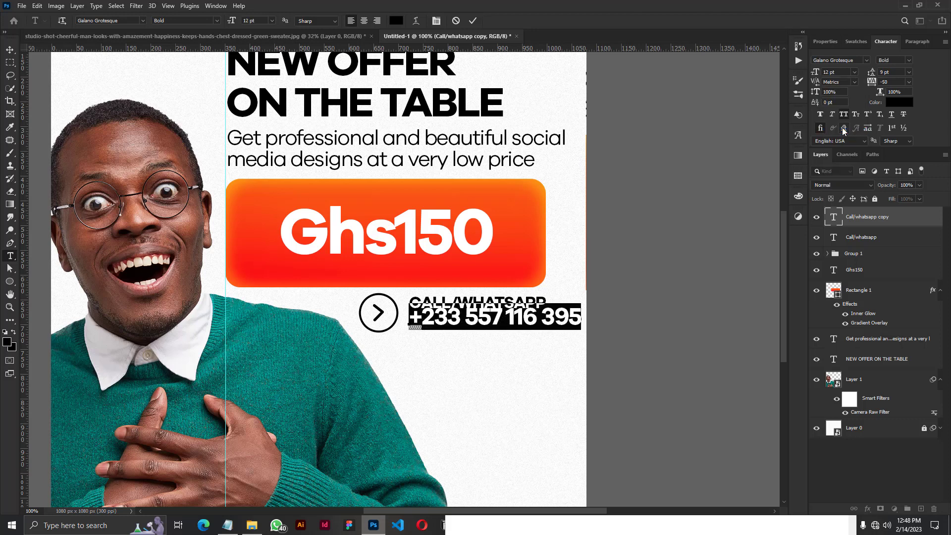
left_click(908, 71)
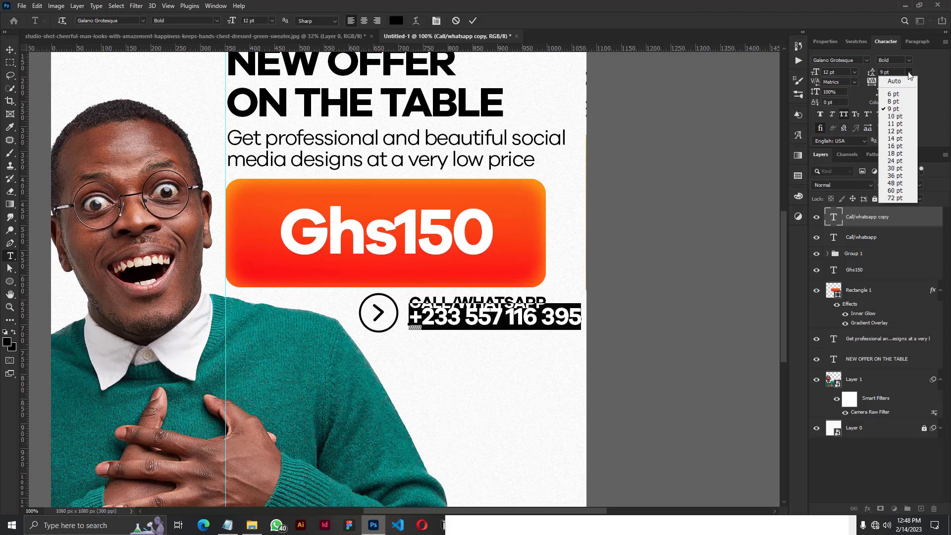
left_click(910, 58)
left_click(909, 59)
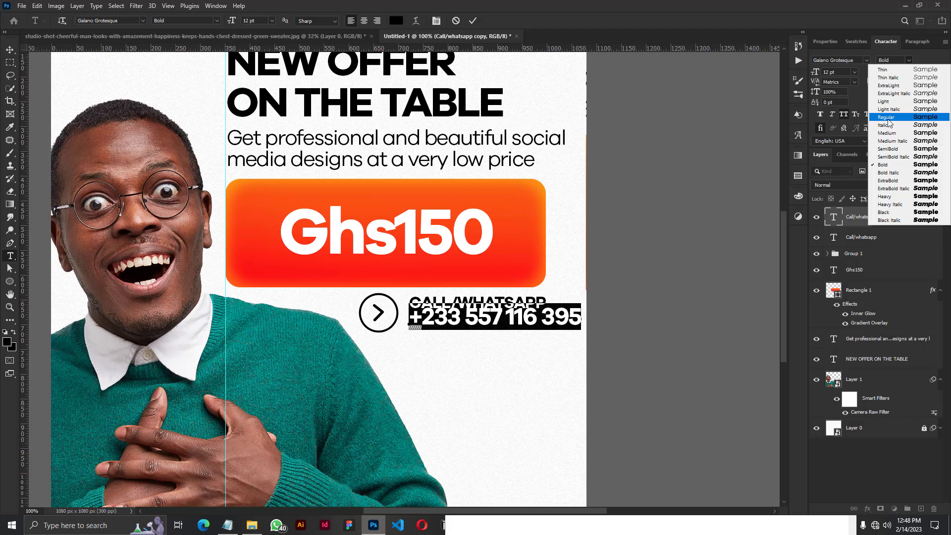
left_click(887, 118)
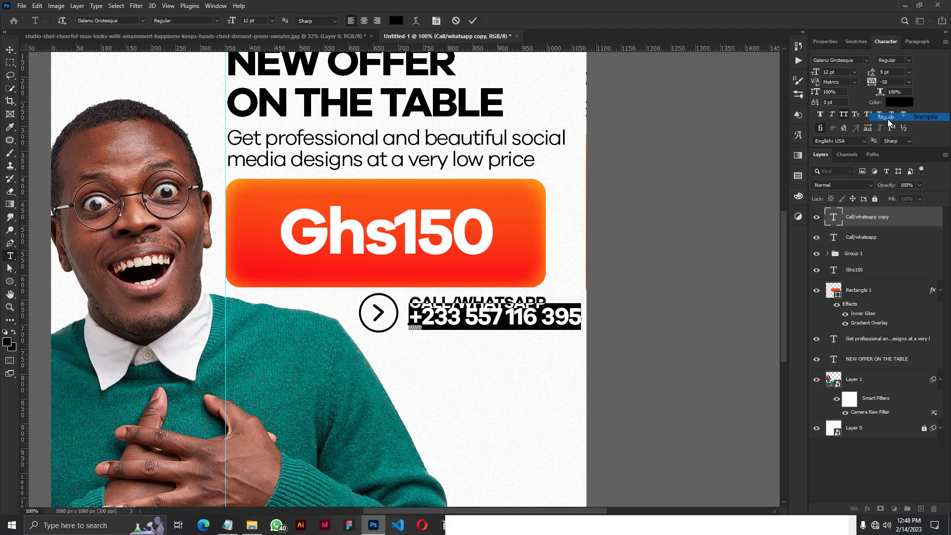
left_click(473, 21)
Nudge the phone number down so it sits just below the CALL/WHATSAPP text.
key("v")
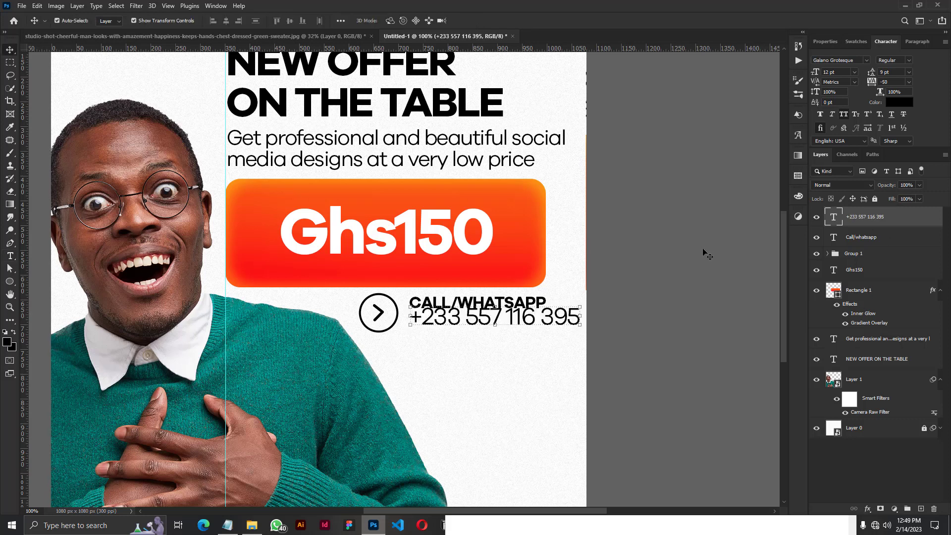
key("Down")
key("Down")
key("Down")
key("Down")
key("Down")
key("Down")
key("Down")
key("Down")
key("Down")
key("Down")
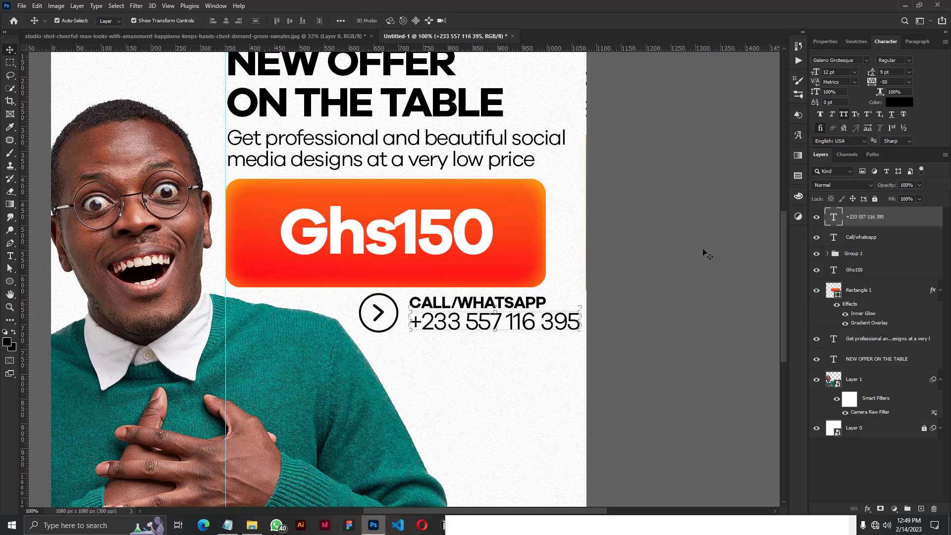
Group the CALL/WHATSAPP and phone number layers, scale the group down until the number is 11 pt, and move it closer to the circled arrow.
left_click(849, 240, "ctrl")
key("ctrl+g")
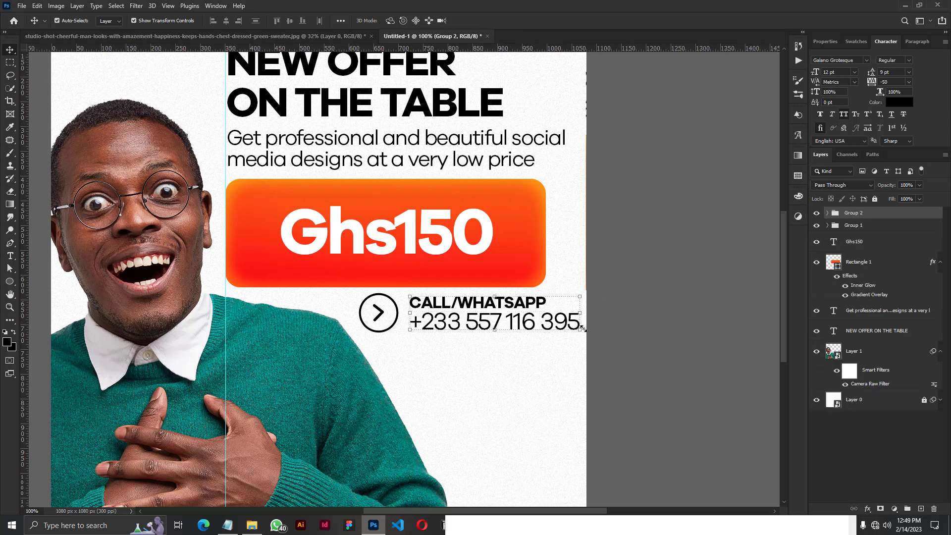
left_click_drag(583, 328, 567, 327)
left_click_drag(500, 306, 492, 307)
left_click(491, 21)
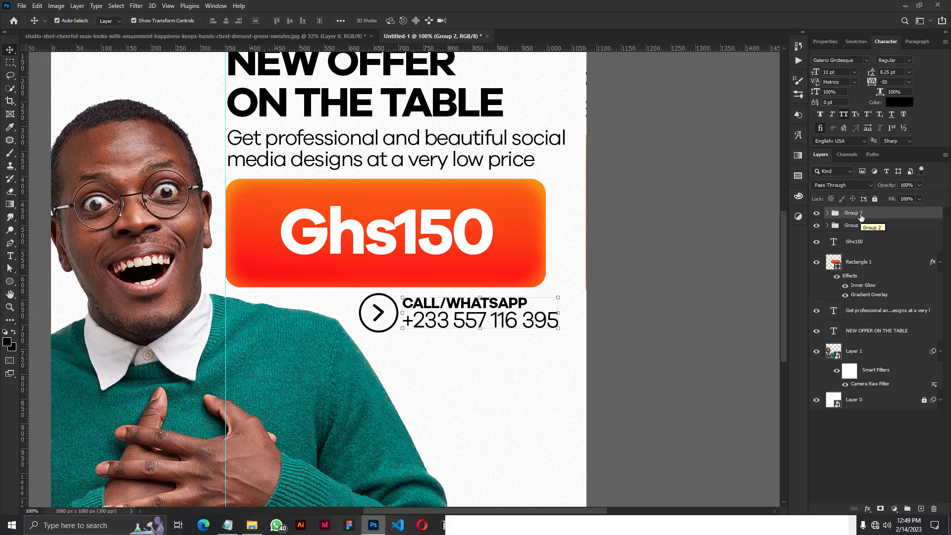
Duplicate the contact text group and move the copy directly below the original.
key("ctrl")
key("ctrl+j")
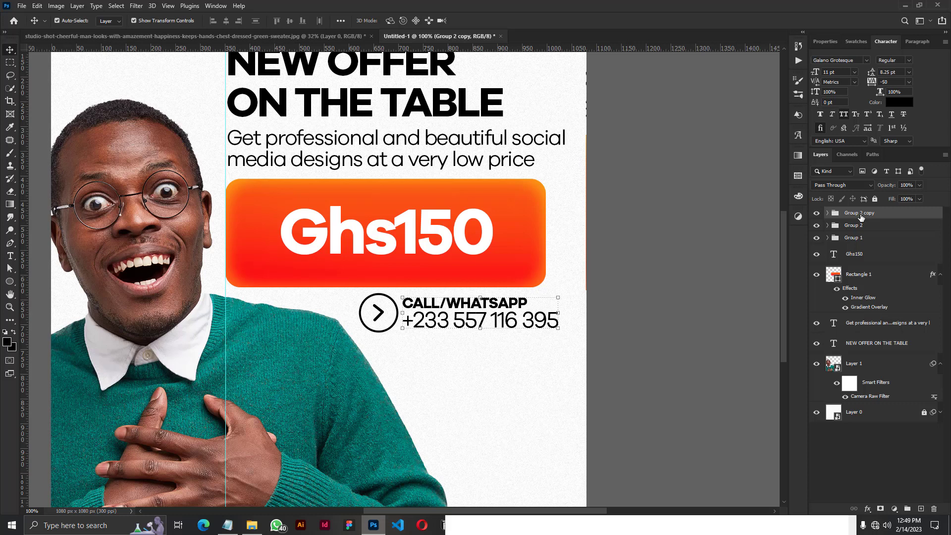
key("shift+Down")
key("shift+Down")
key("shift+Down")
key("shift+Down")
key("shift+Down")
key("shift+Down")
key("shift+Down")
key("shift+Down")
key("shift+Down")
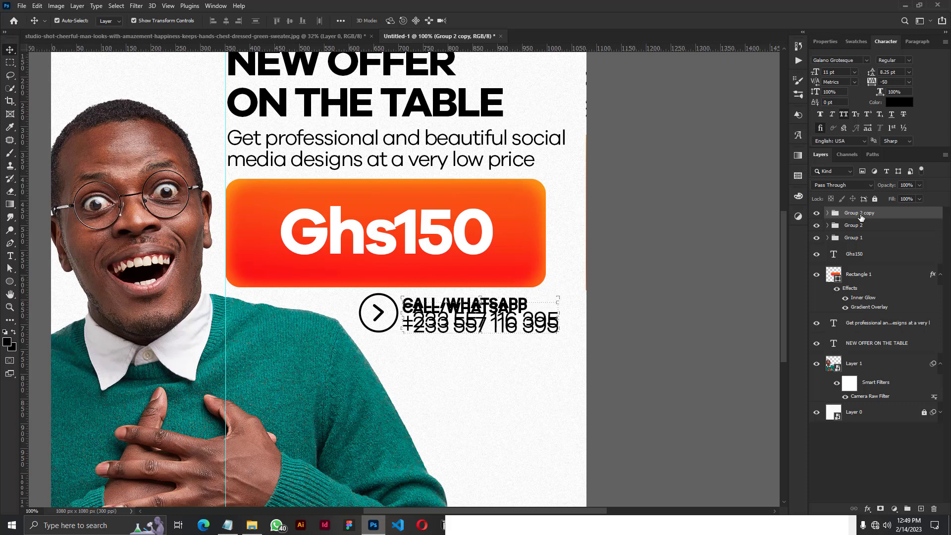
key("shift+Up")
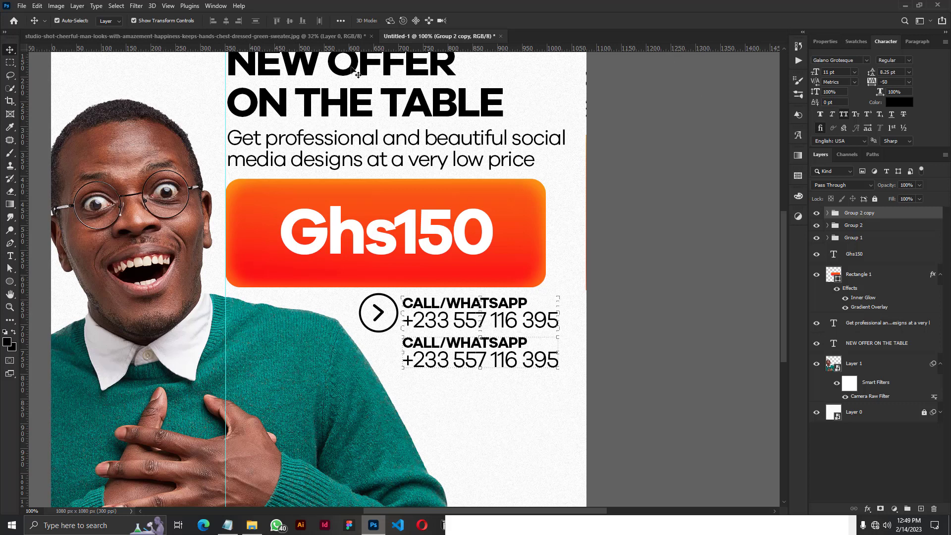
Replace the duplicated group's CALL/WHATSAPP text with "instagram" copied from the Notepad file, pasted without formatting.
left_click(827, 213)
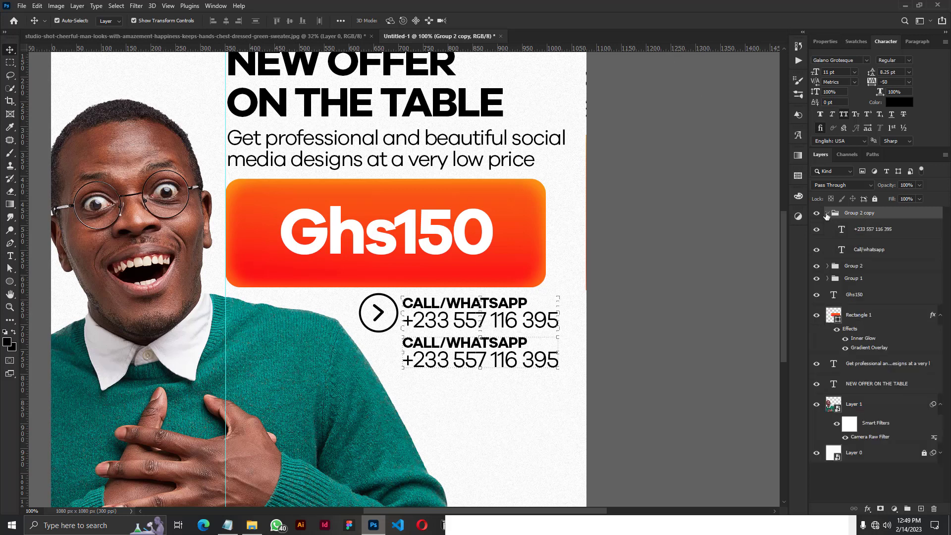
left_click(865, 231)
left_click(843, 252)
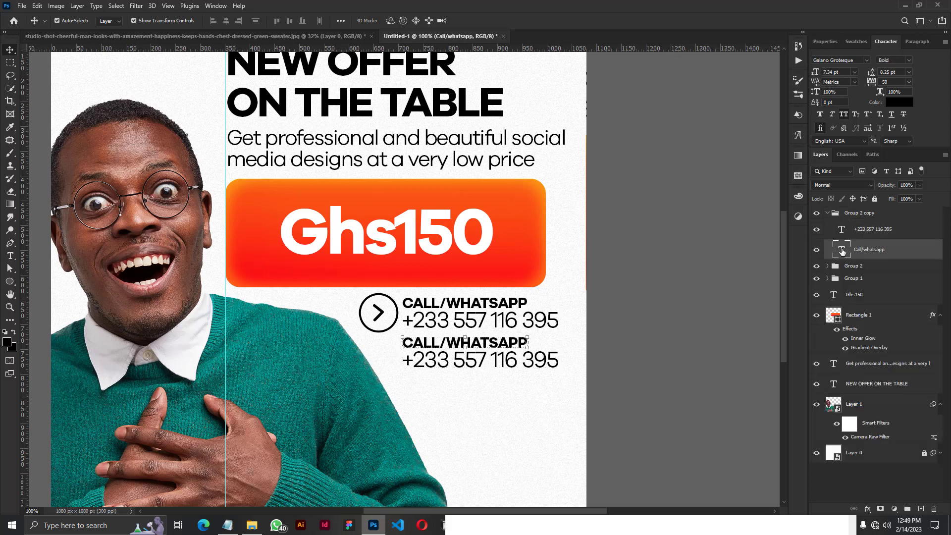
double_click(842, 252)
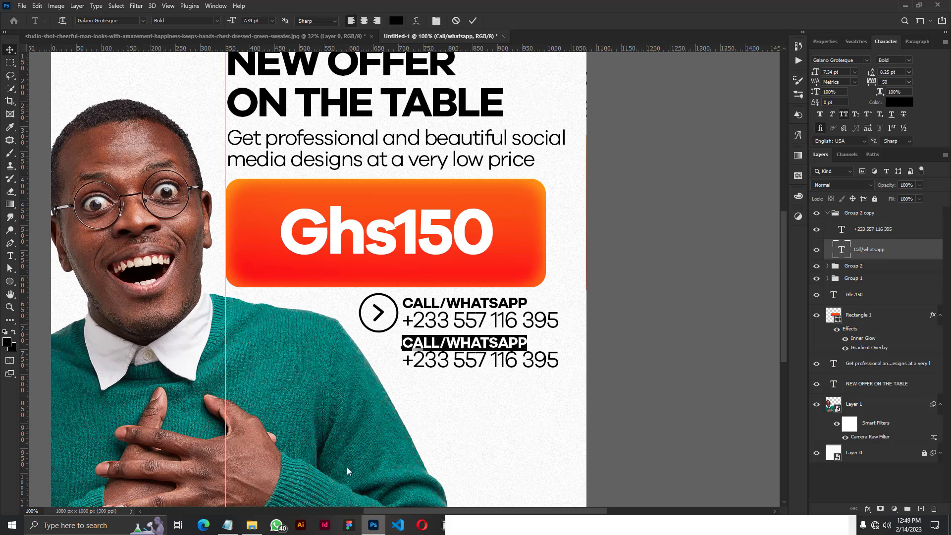
left_click(228, 525)
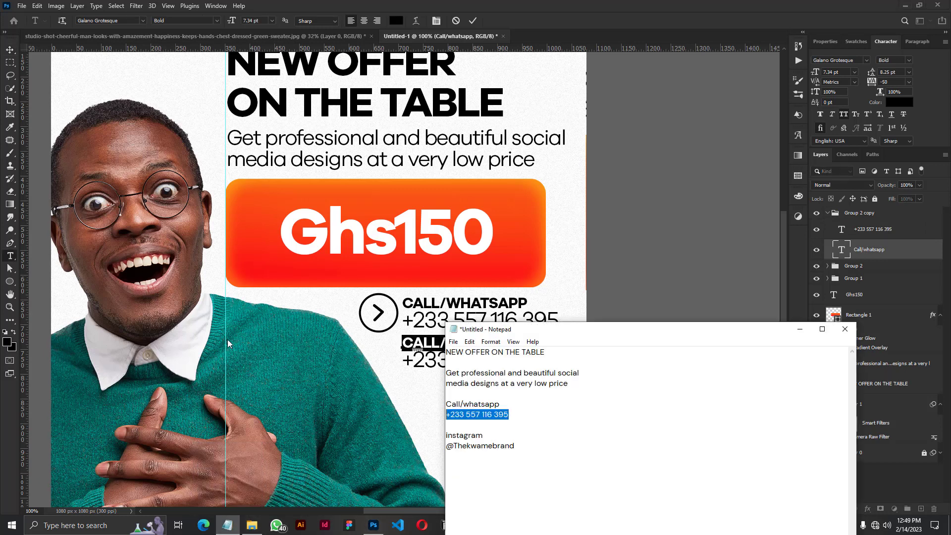
double_click(483, 436)
right_click(470, 438)
left_click(502, 322)
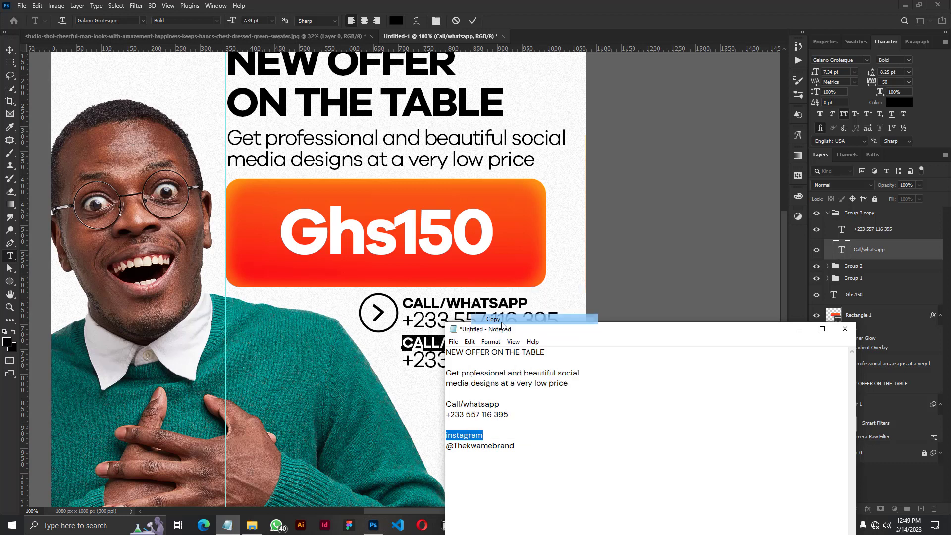
key("alt+Tab")
right_click(491, 350)
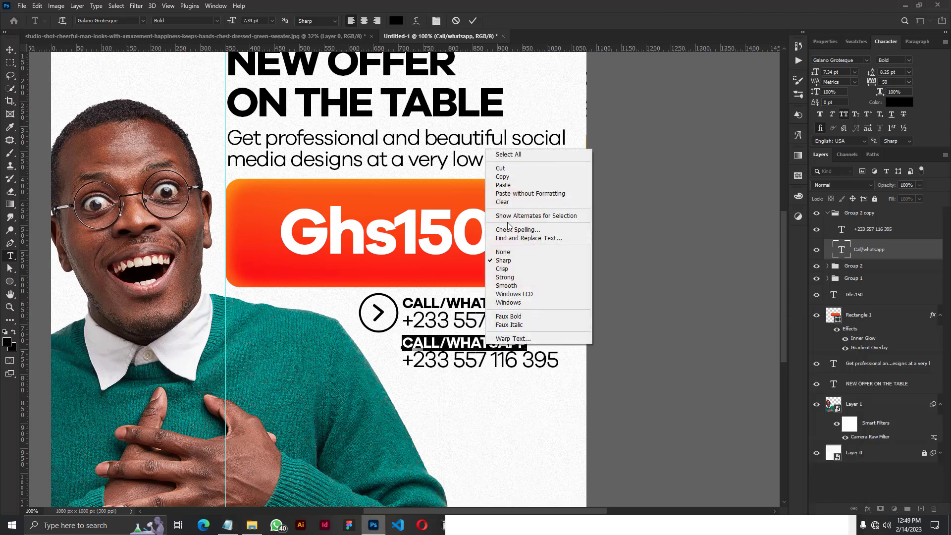
left_click(512, 193)
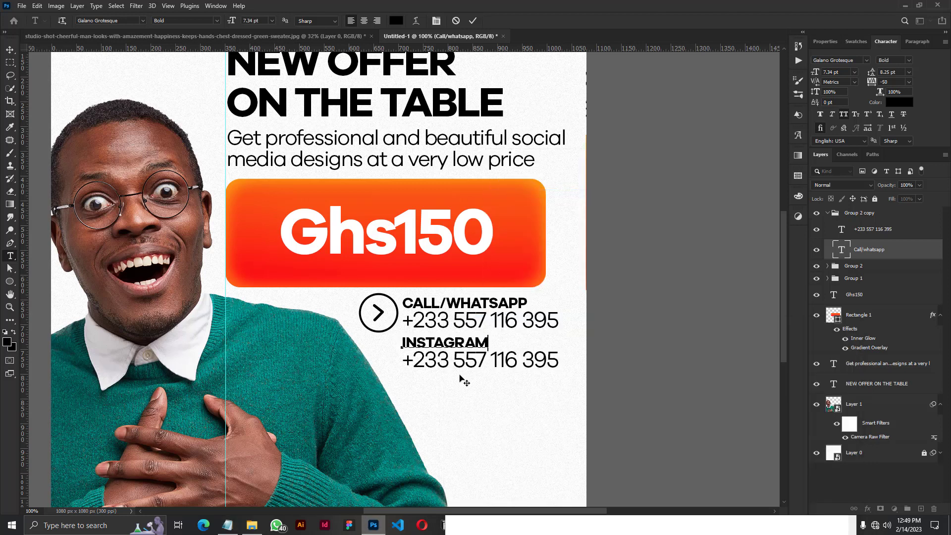
left_click(473, 20)
Copy the Instagram handle from the Notepad file and paste it without formatting over the duplicated group's phone number.
key("v")
double_click(841, 231)
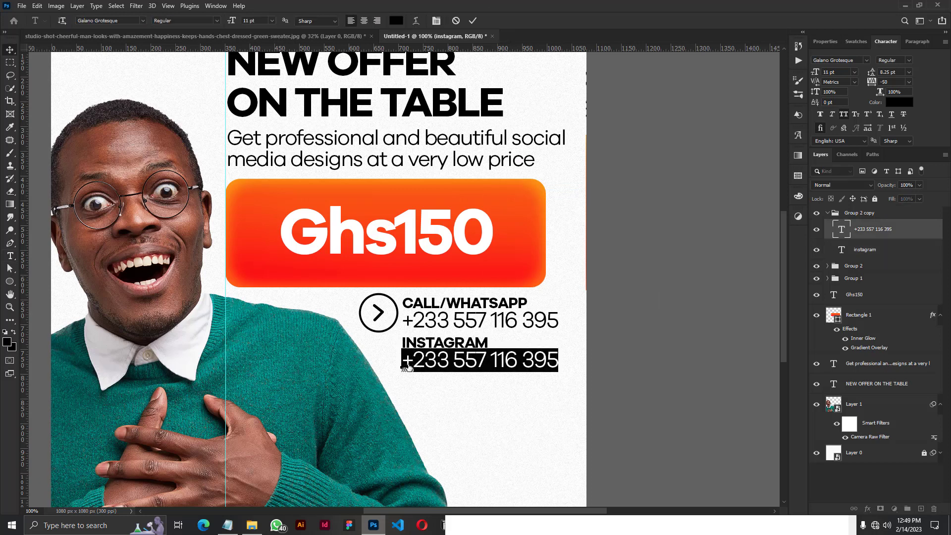
left_click(228, 525)
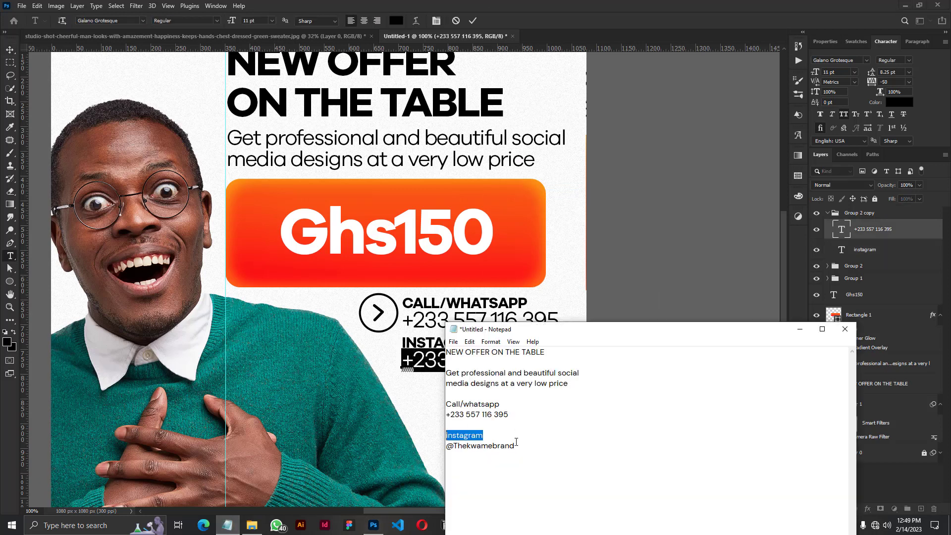
left_click_drag(518, 450, 436, 455)
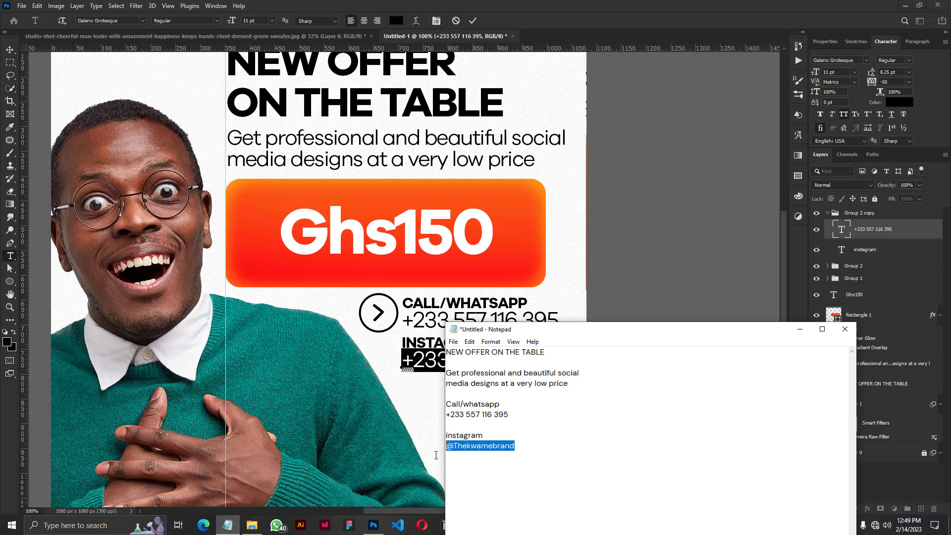
right_click(481, 447)
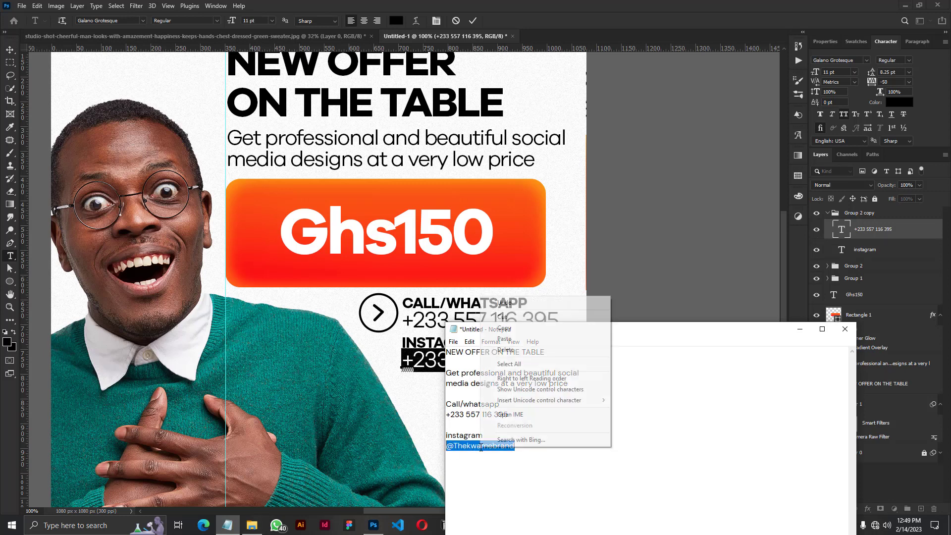
left_click(509, 331)
left_click(434, 368)
right_click(445, 355)
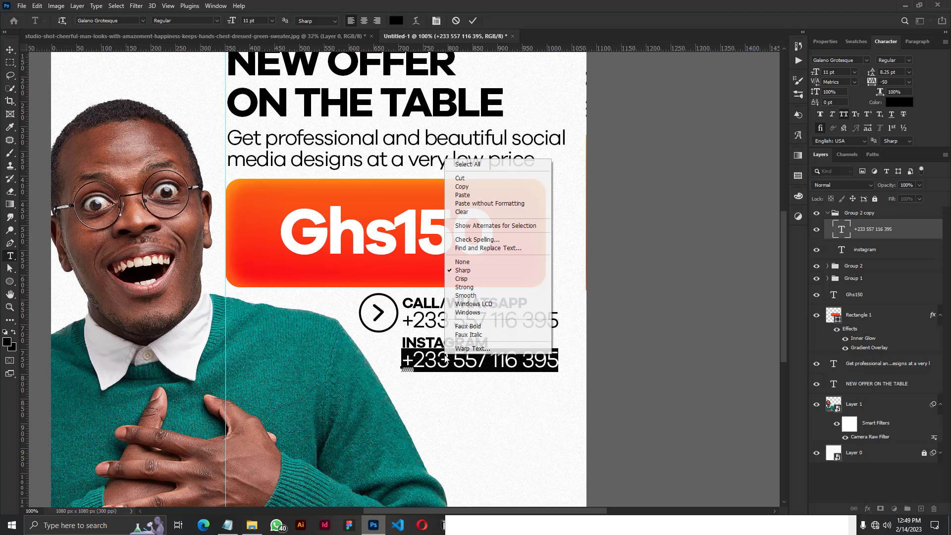
left_click(470, 203)
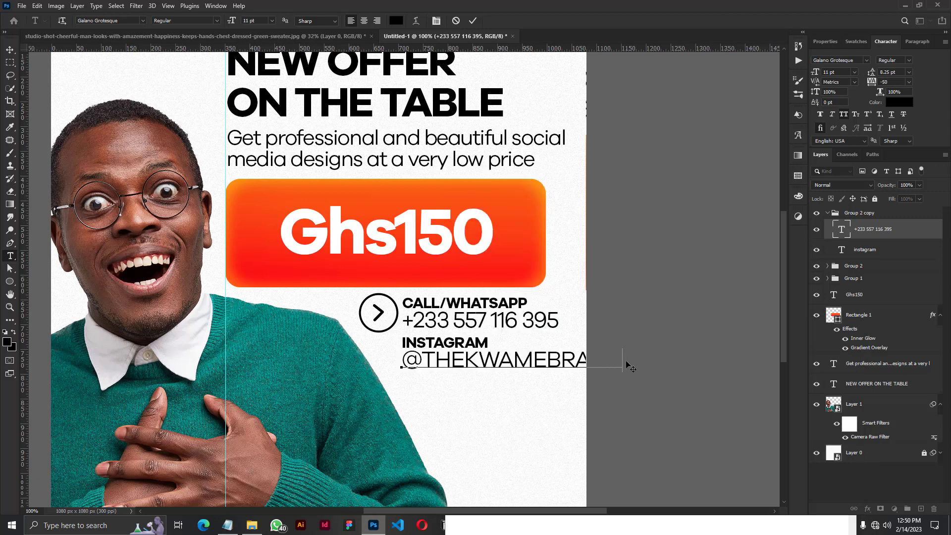
Turn off all caps for the Instagram handle, commit the text and collapse the duplicated group.
key("ctrl+a")
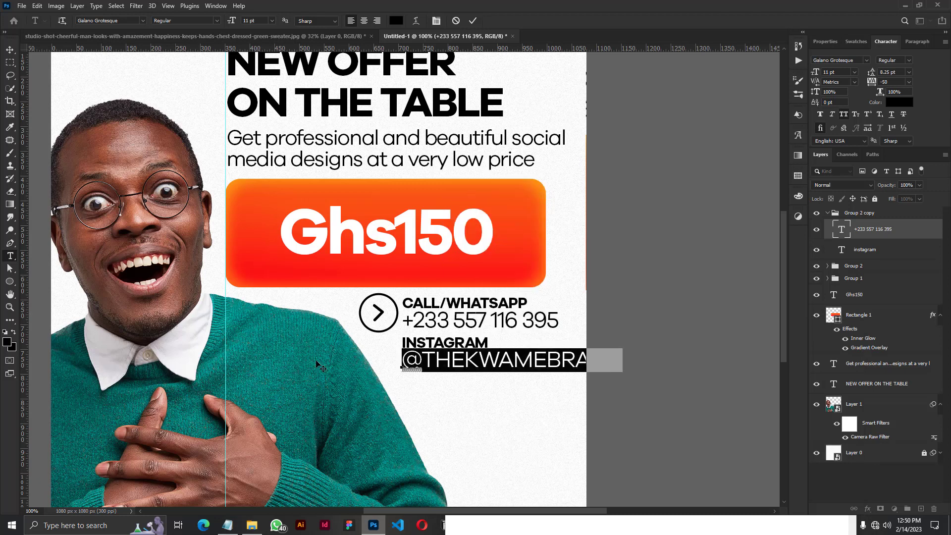
left_click(845, 112)
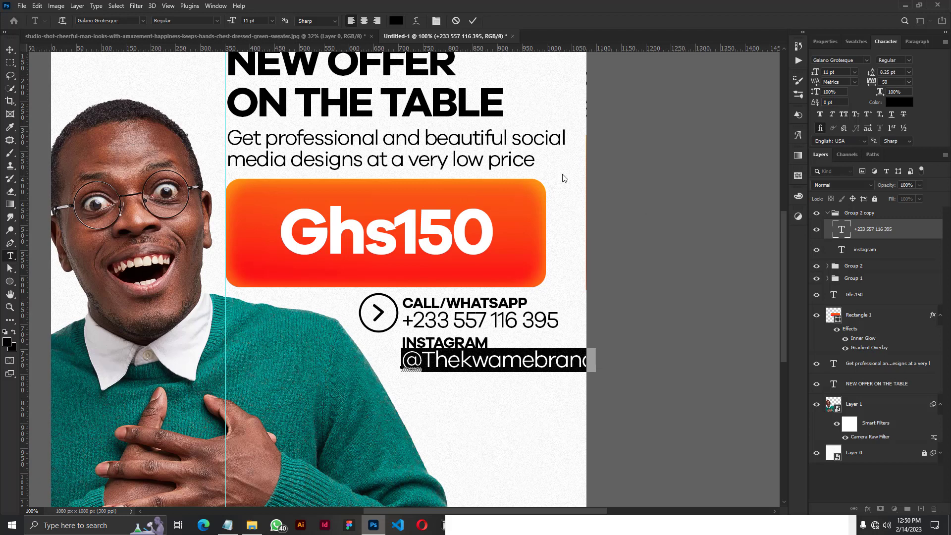
left_click(472, 22)
key("v")
left_click(828, 214)
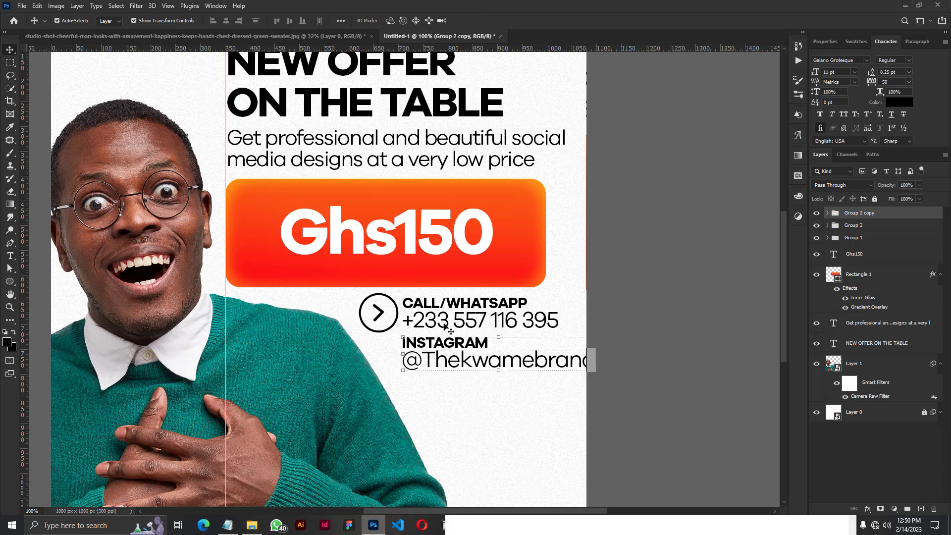
Scale the arrow icon group and both contact text groups together down to about 92%.
scroll(450, 325, "down", 2)
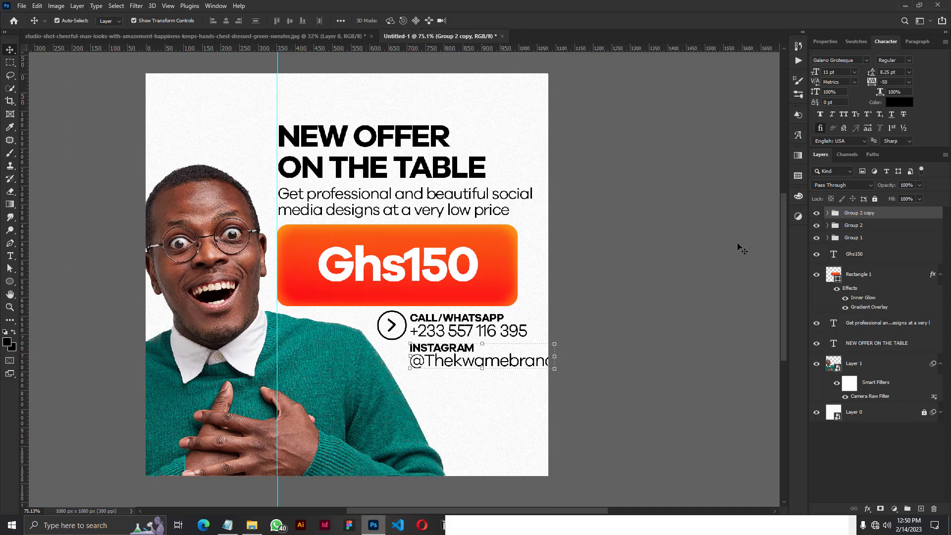
left_click(853, 226, "ctrl")
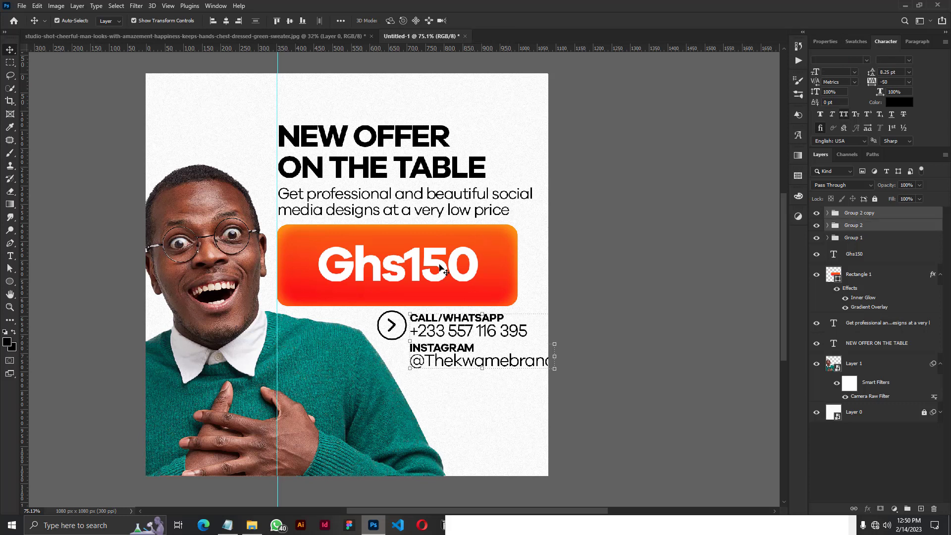
left_click(856, 239, "ctrl")
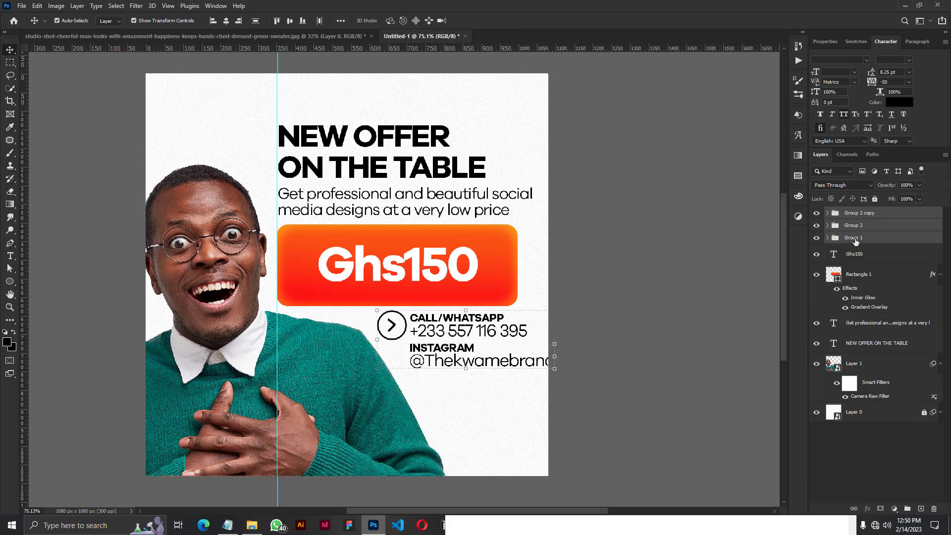
left_click_drag(555, 369, 542, 365)
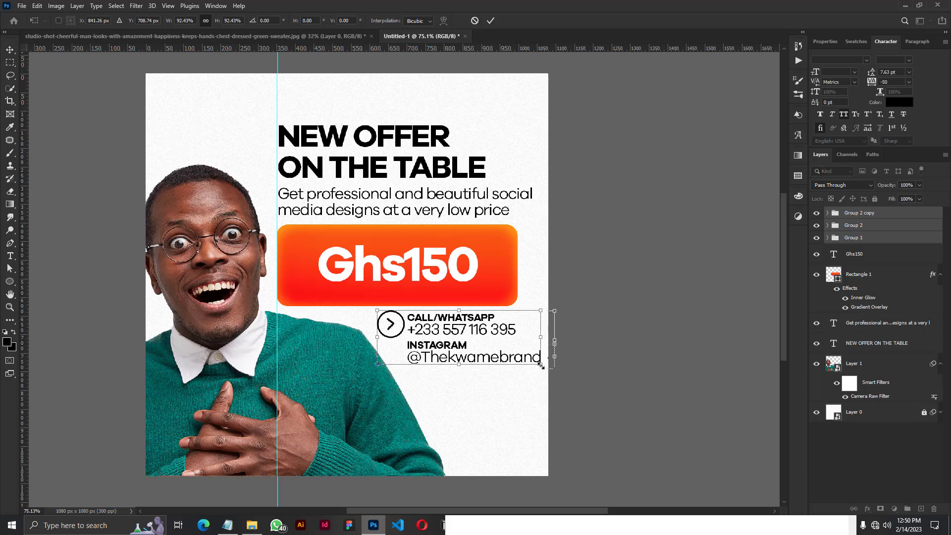
Move the scaled icon and contact groups about 40 px left and 10 px down, and commit the transform.
key("shift+Left")
key("shift+Left")
key("shift+Left")
key("shift+Left")
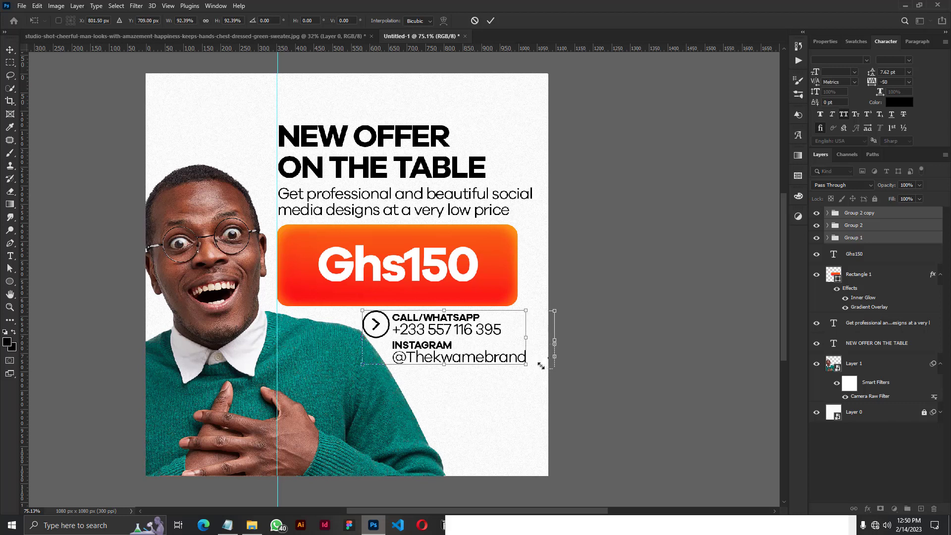
key("shift+Right")
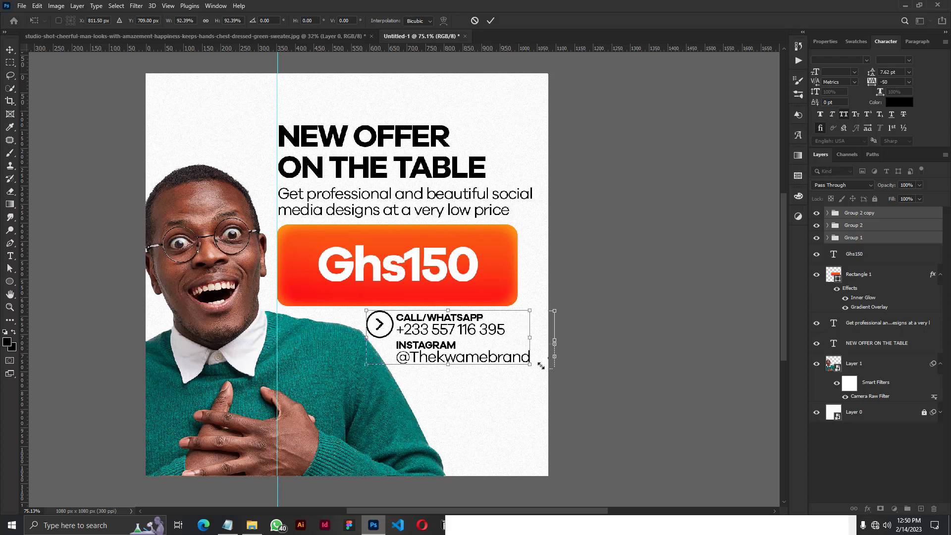
key("shift+Left")
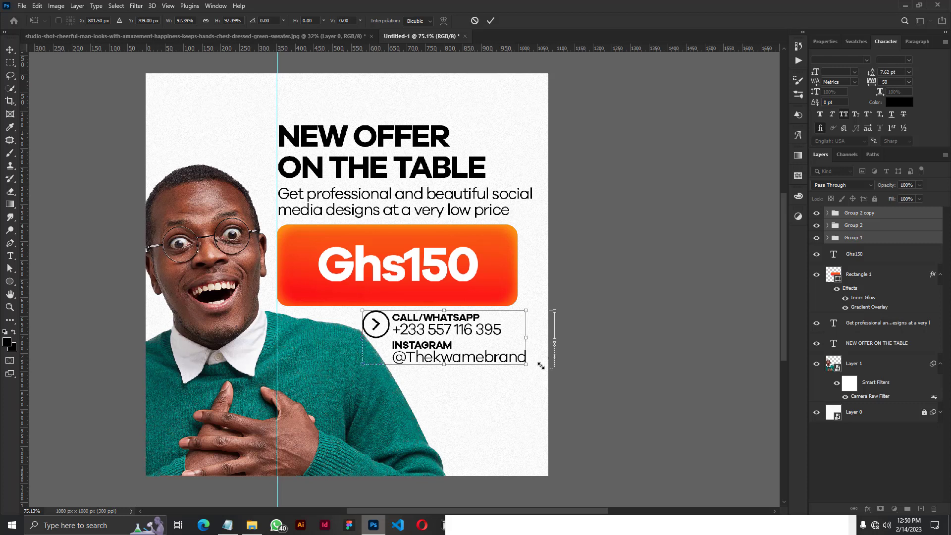
key("shift+Down")
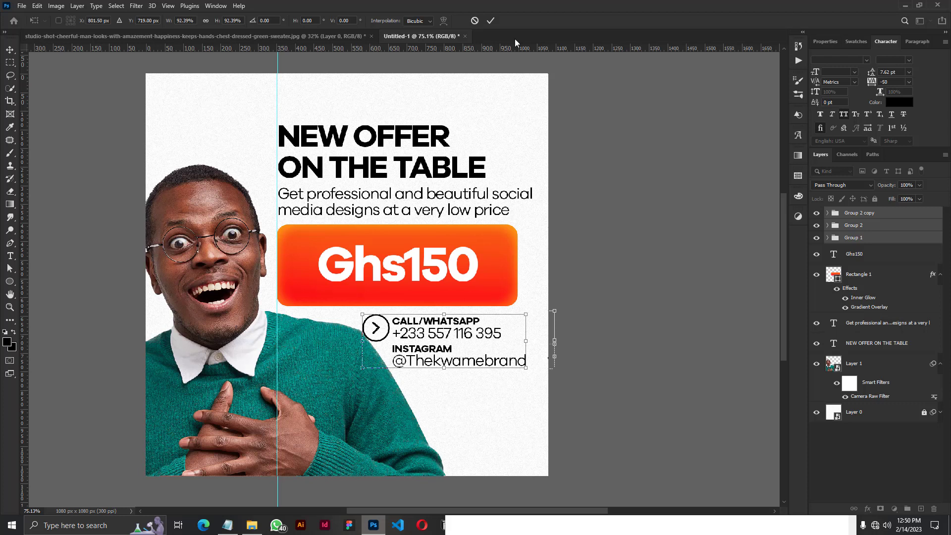
left_click(493, 21)
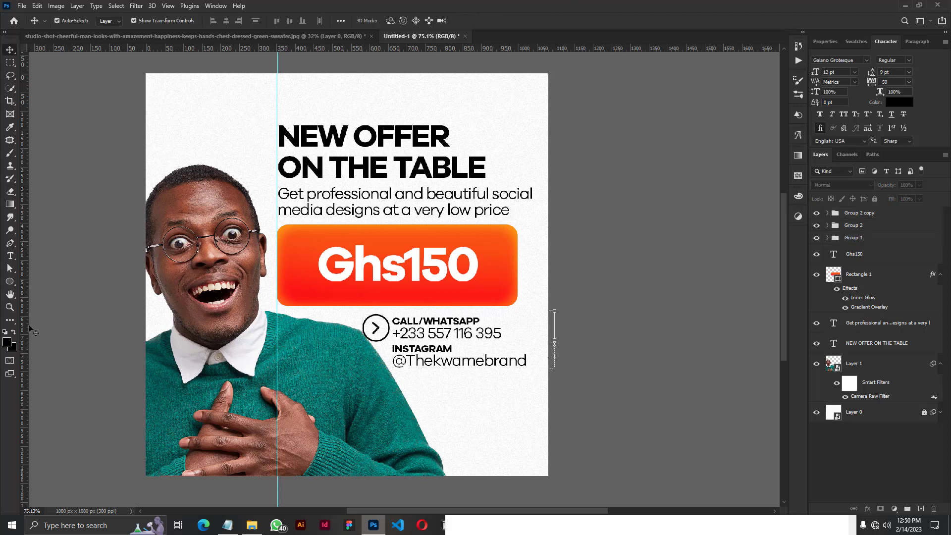
Add a vertical guide at the subtitle's right edge and group the Ghs150 text with its gradient rectangle.
left_click_drag(27, 322, 532, 212)
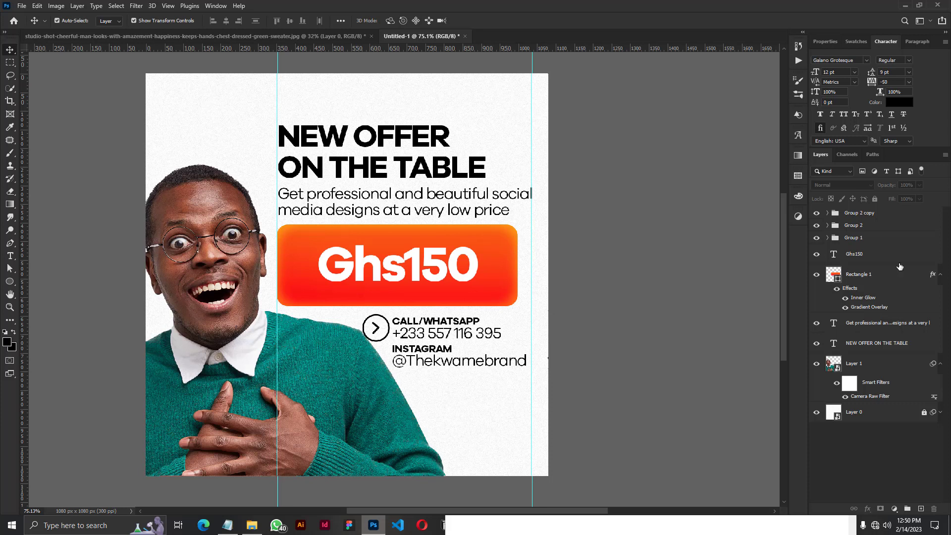
left_click(940, 274)
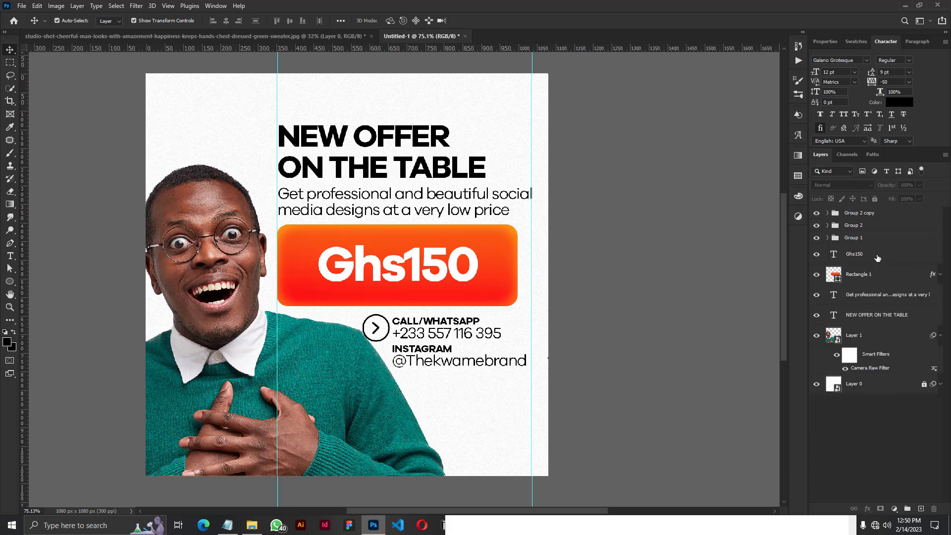
left_click(870, 261)
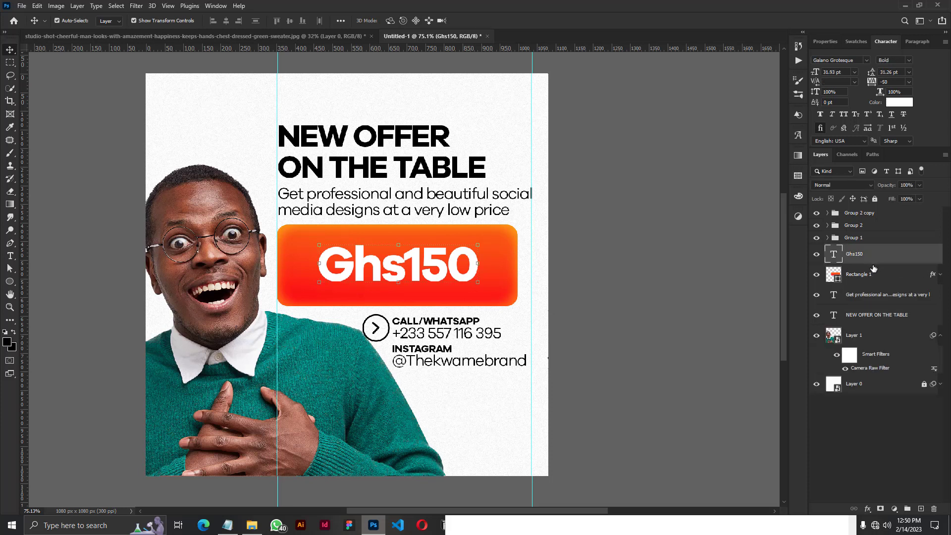
key("ctrl")
left_click(875, 274, "ctrl")
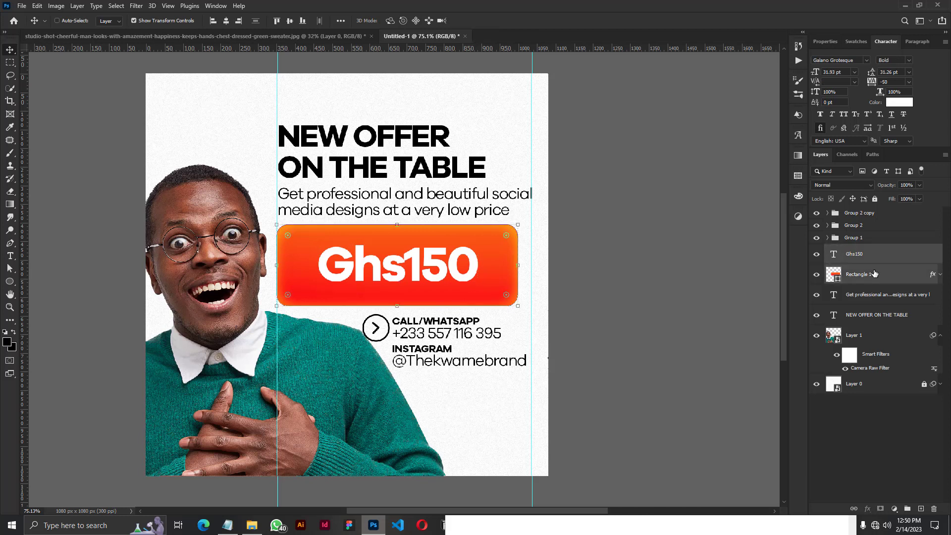
key("ctrl+g")
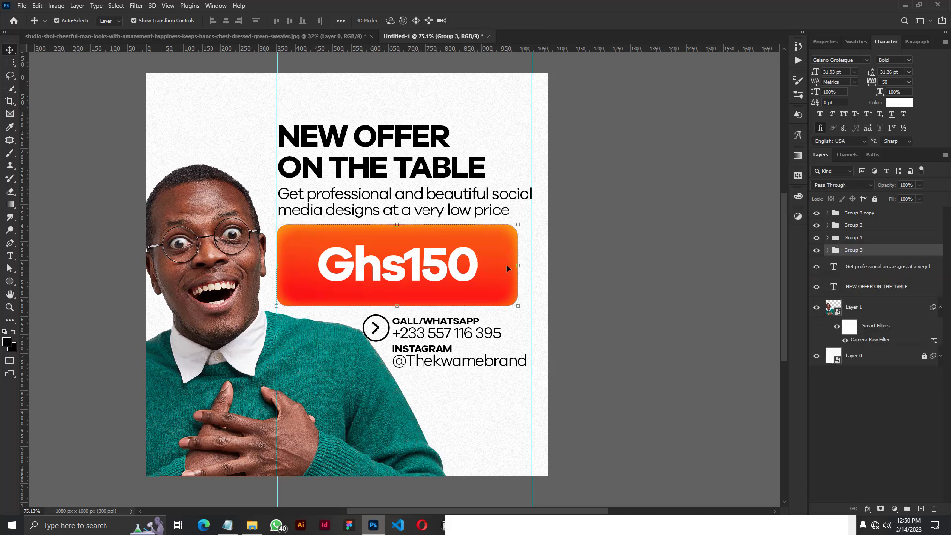
Scale the price group proportionally to about 106% so its right edge meets the new guide.
left_click_drag(521, 265, 530, 267)
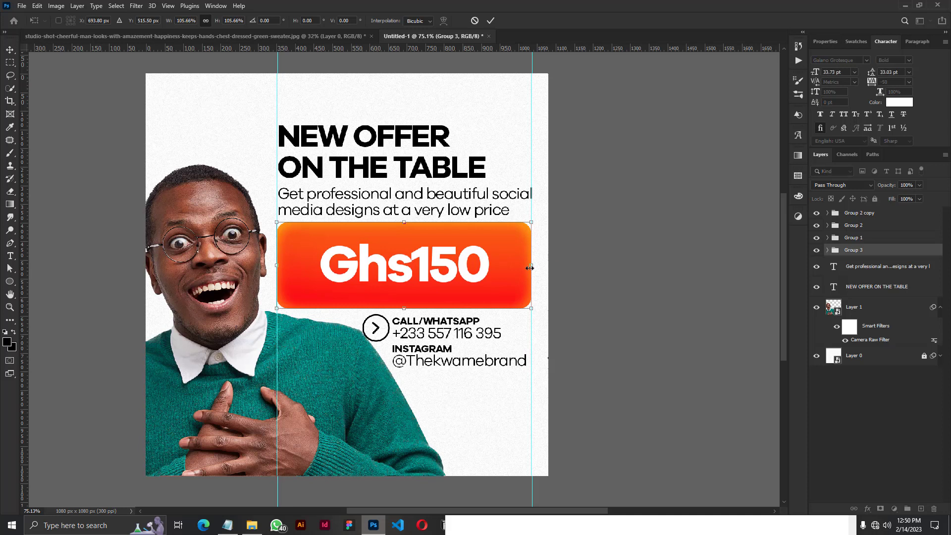
left_click(492, 20)
left_click(604, 268)
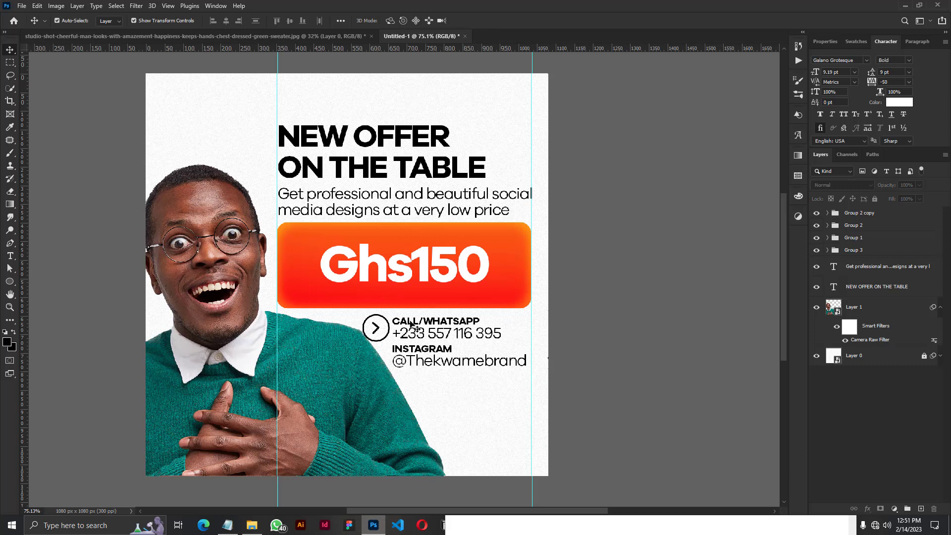
Combine the two contact text groups and the arrow icon group into one group.
left_click(839, 215)
left_click(840, 216)
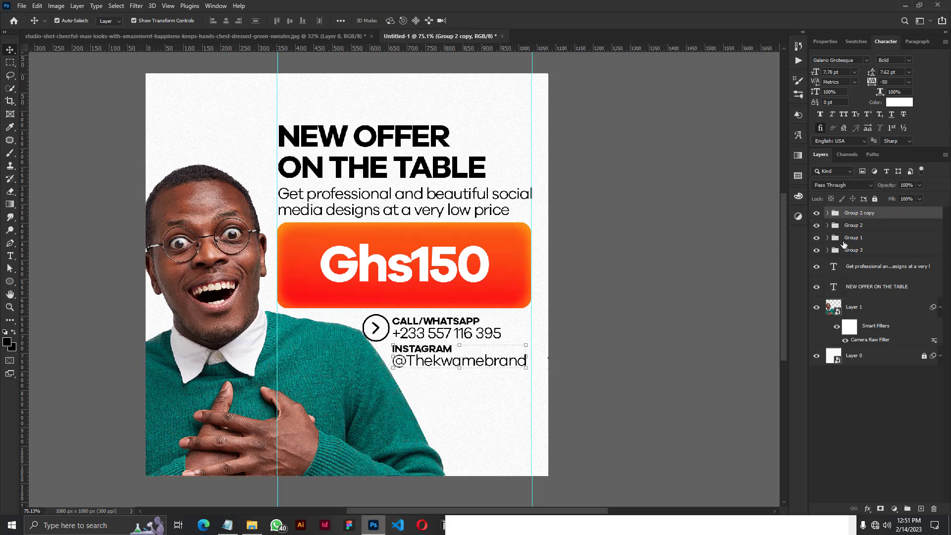
left_click(845, 239, "shift")
key("ctrl+g")
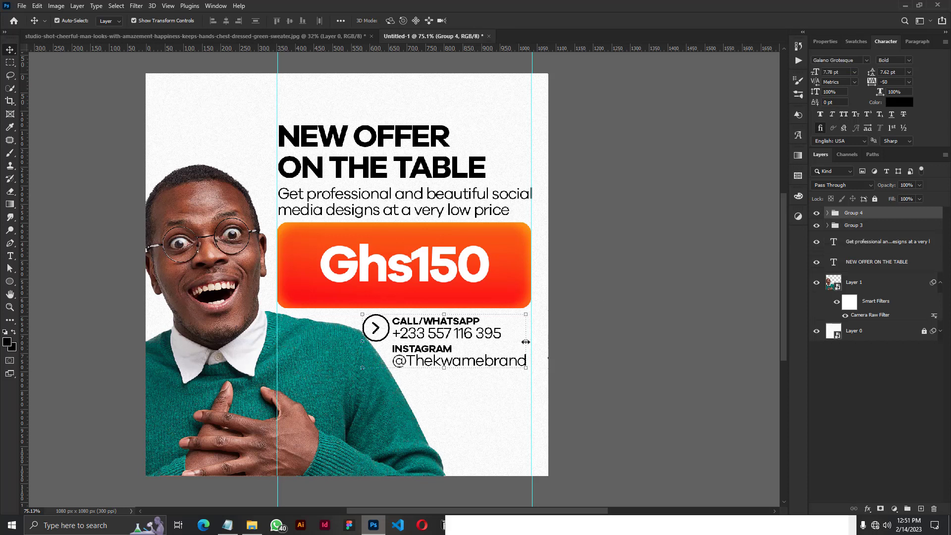
Scale the combined contact group to about 103% to reach the right-hand guide and move it 10 px down.
left_click_drag(526, 341, 531, 348)
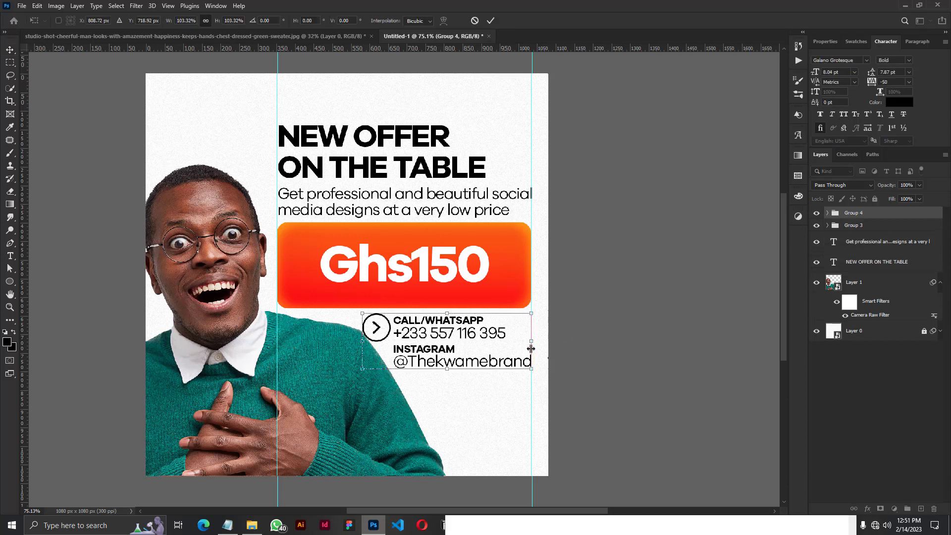
key("shift+Down")
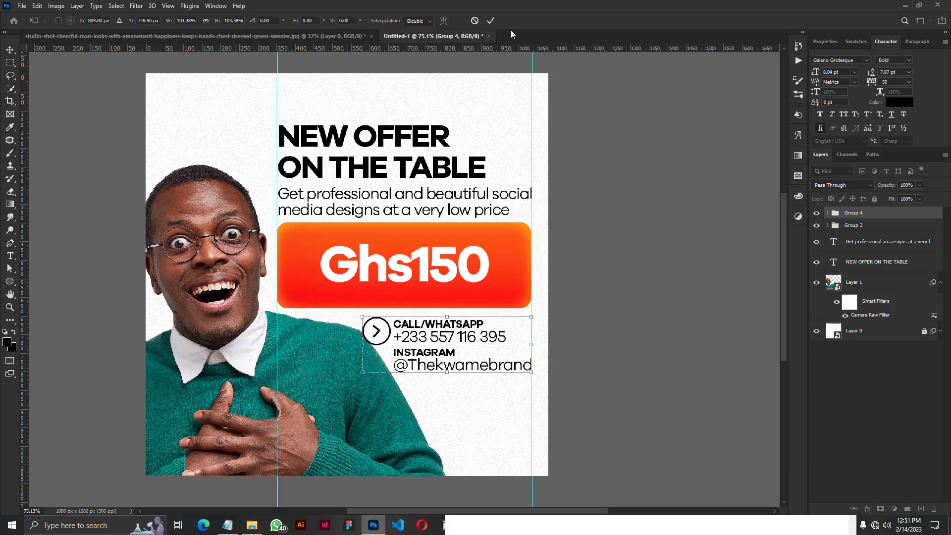
left_click(490, 21)
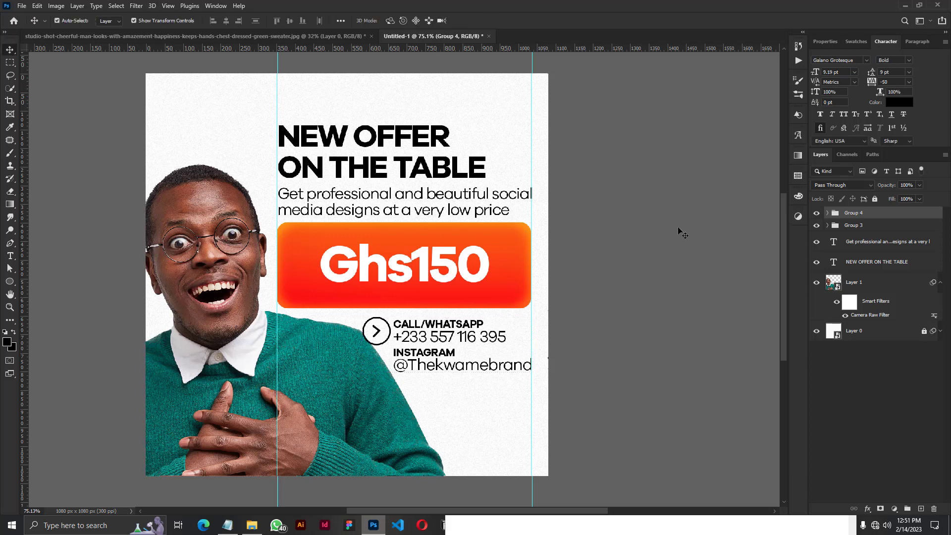
left_click(683, 233)
Skew the headline, subtitle, price group and contact group together vertically by -4 degrees.
left_click(941, 282)
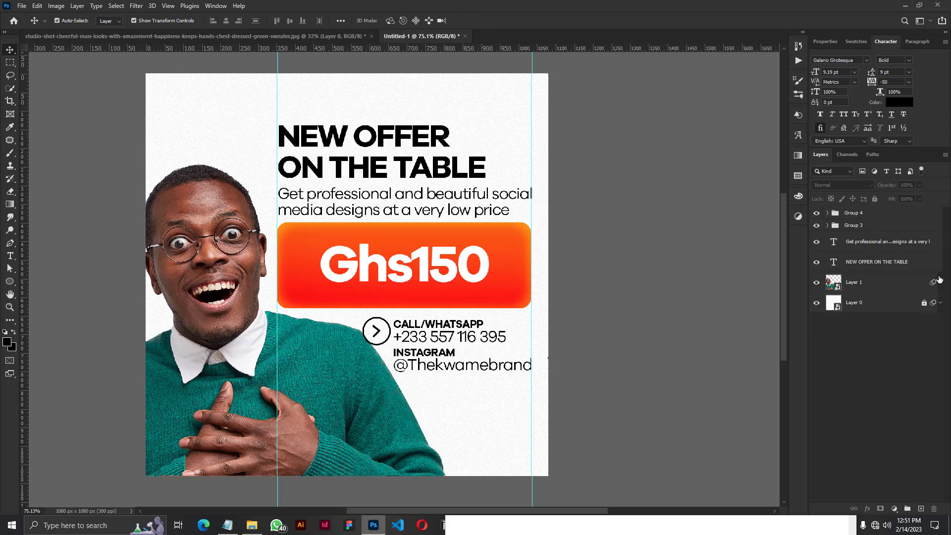
left_click(852, 214)
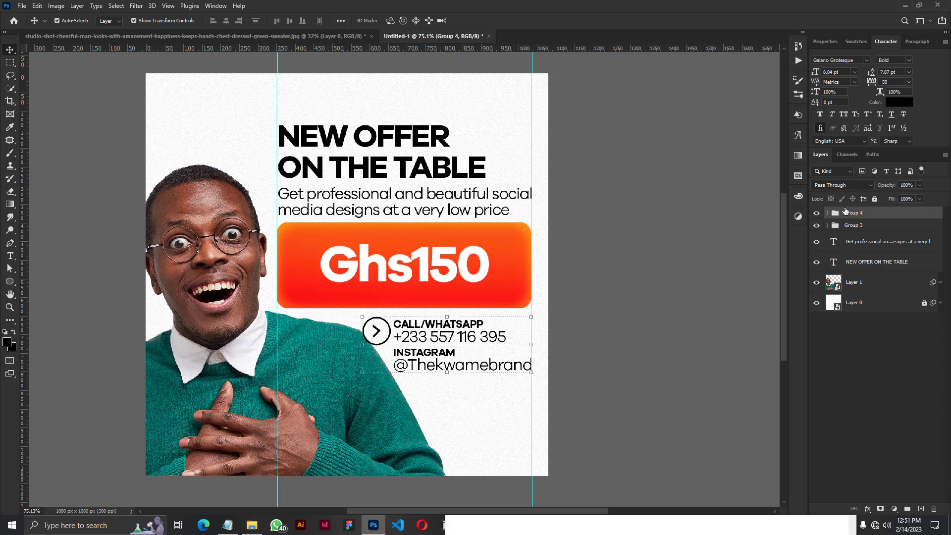
left_click(855, 259, "shift")
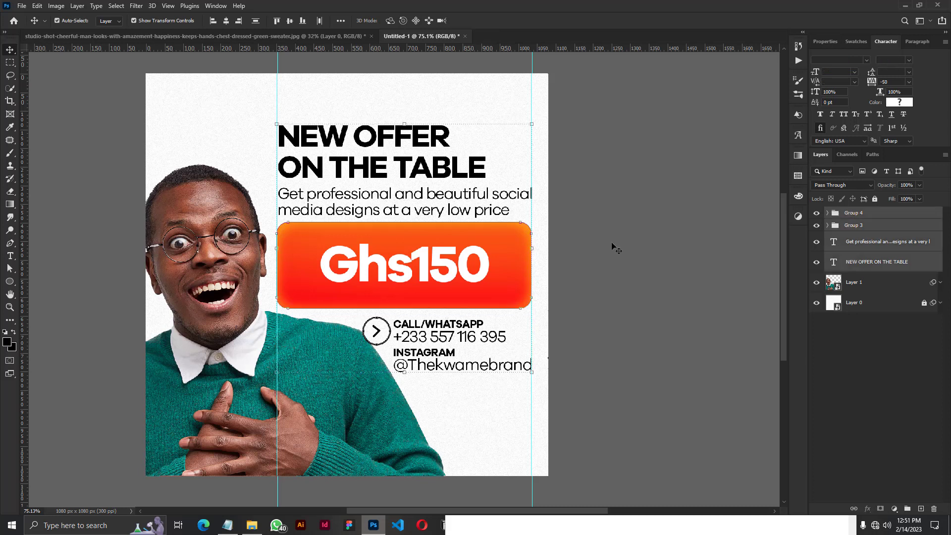
left_click(533, 249)
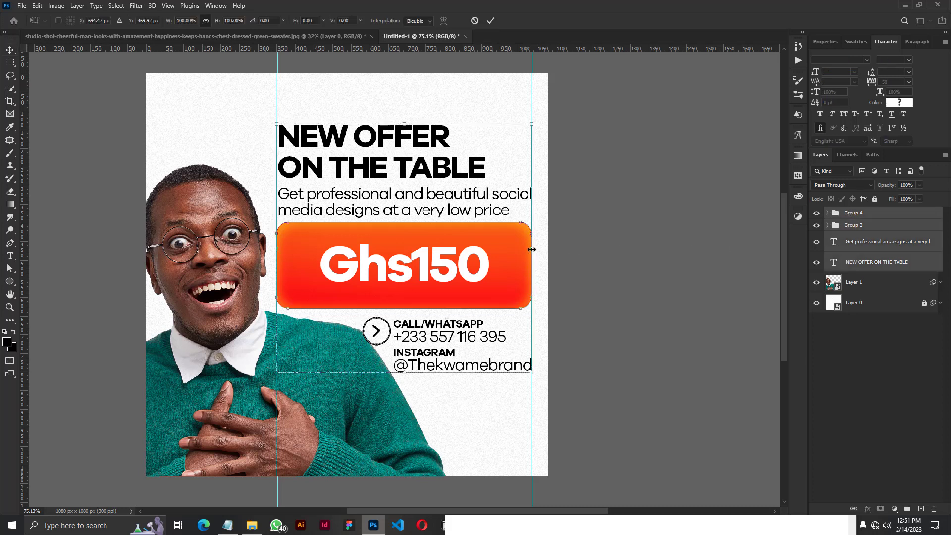
right_click(446, 259)
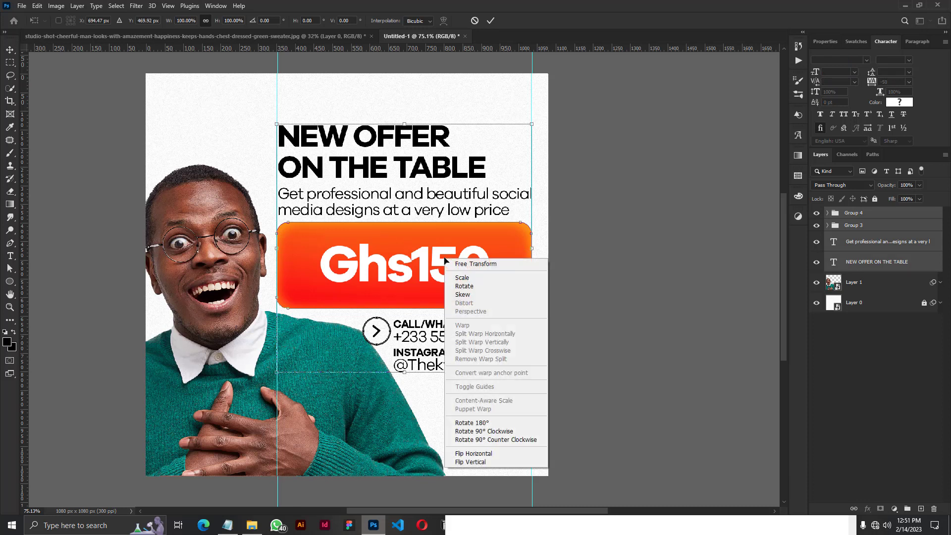
left_click(463, 295)
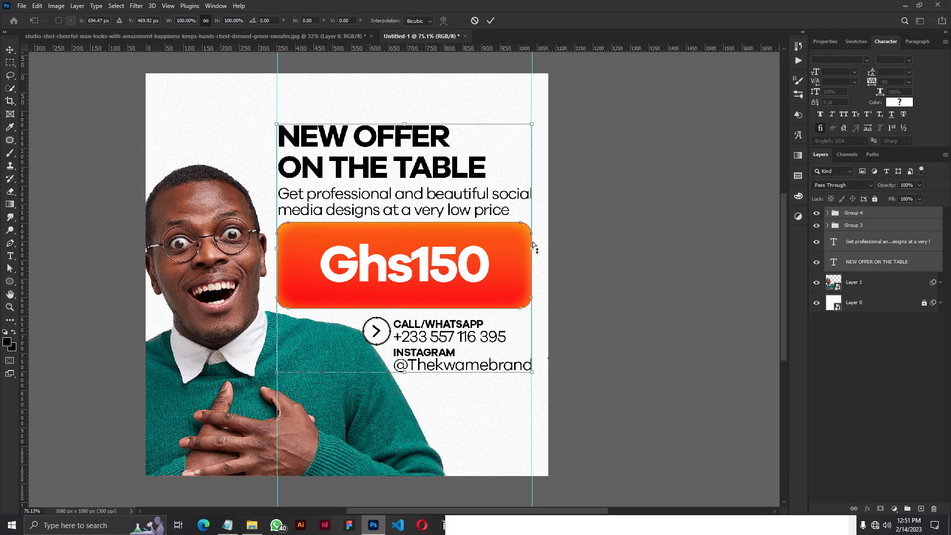
left_click_drag(533, 246, 537, 217)
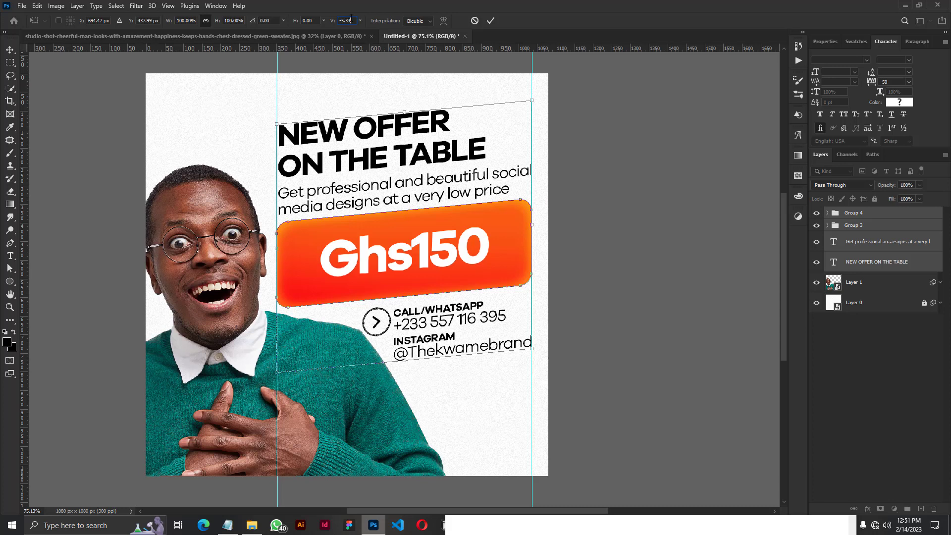
left_click_drag(351, 19, 332, 19)
mouse_move(536, 244)
left_mouse_down()
mouse_move(527, 263)
mouse_move(536, 275)
mouse_move(537, 245)
left_mouse_up()
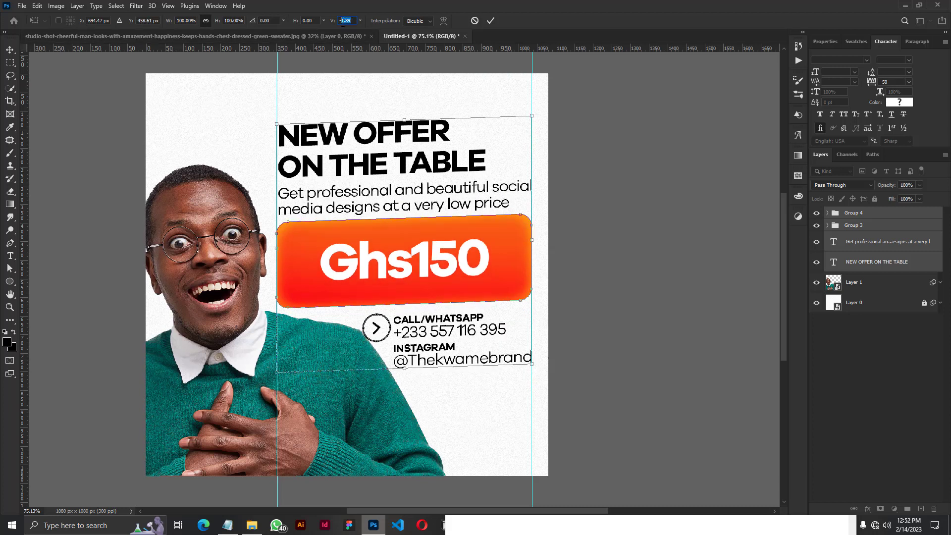
type("-4")
key("Return")
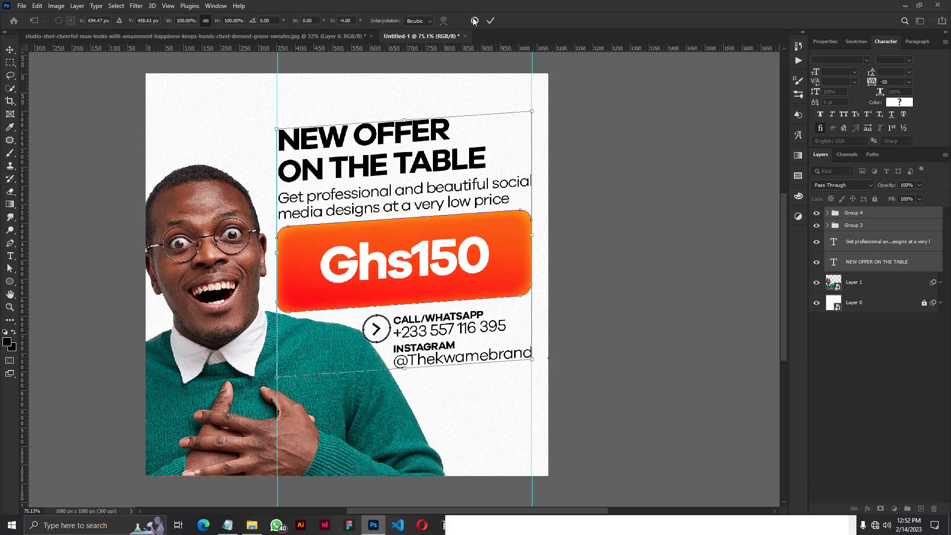
left_click(492, 20)
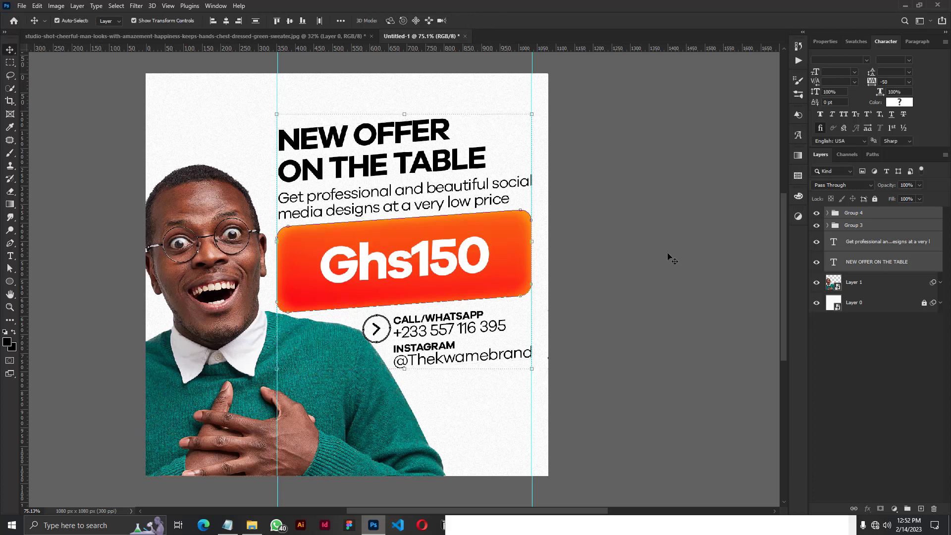
Move the skewed layers 20 px left and place the man's layer above all other layers.
key("shift+Left")
key("shift+Left")
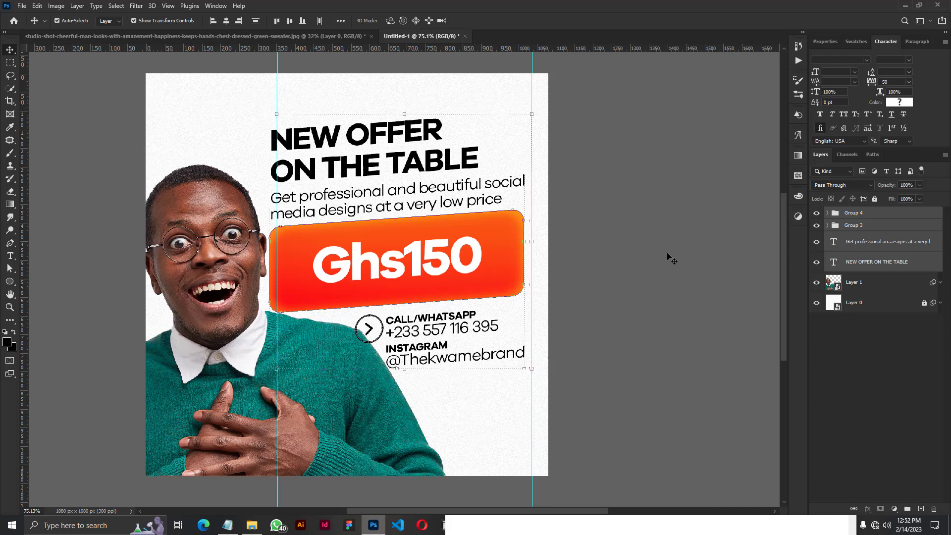
left_click_drag(904, 283, 871, 204)
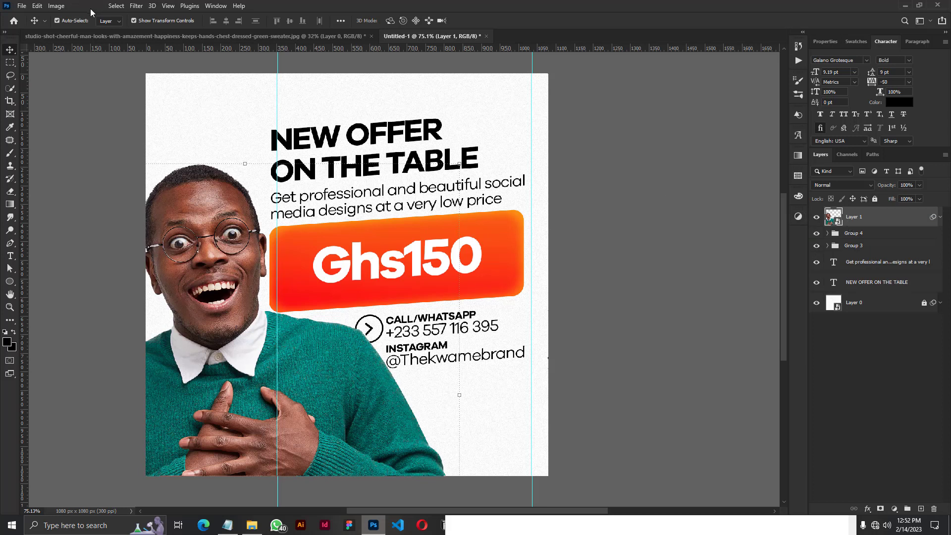
Clear all guides from the document and deselect the layers.
left_click(167, 7)
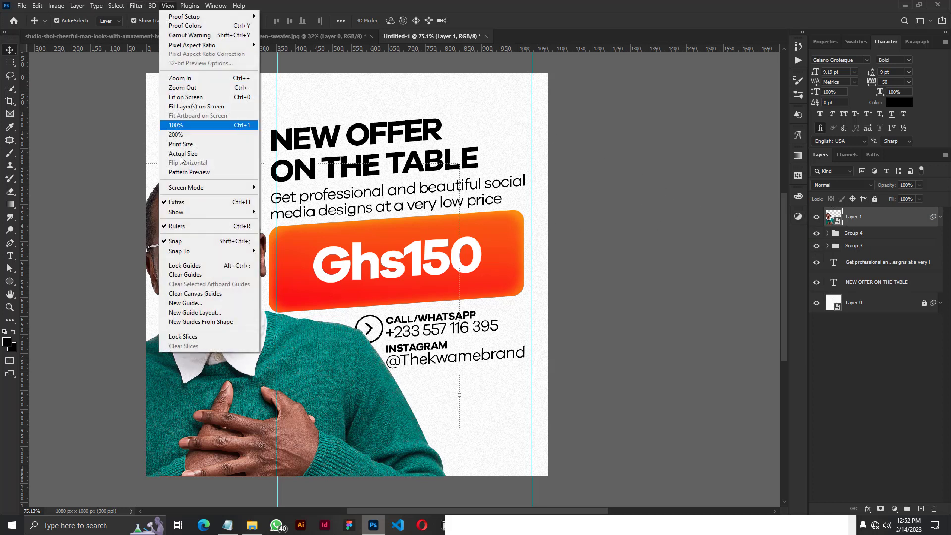
left_click(191, 275)
left_click(651, 266)
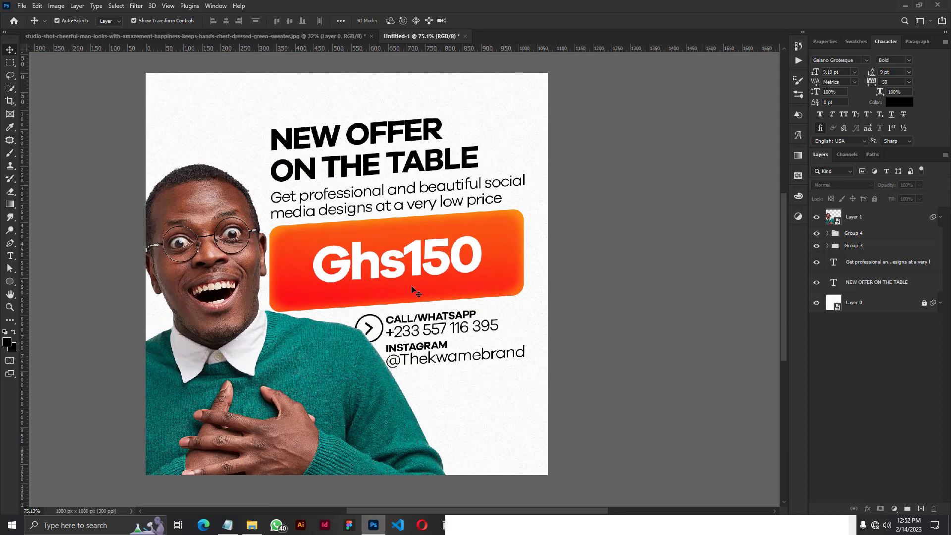
Place flip-page-png-5.png from the NEW OFFER folder in File Explorer into the flyer, fitted to the canvas's bottom-right corner.
left_click_drag(415, 508, 375, 509)
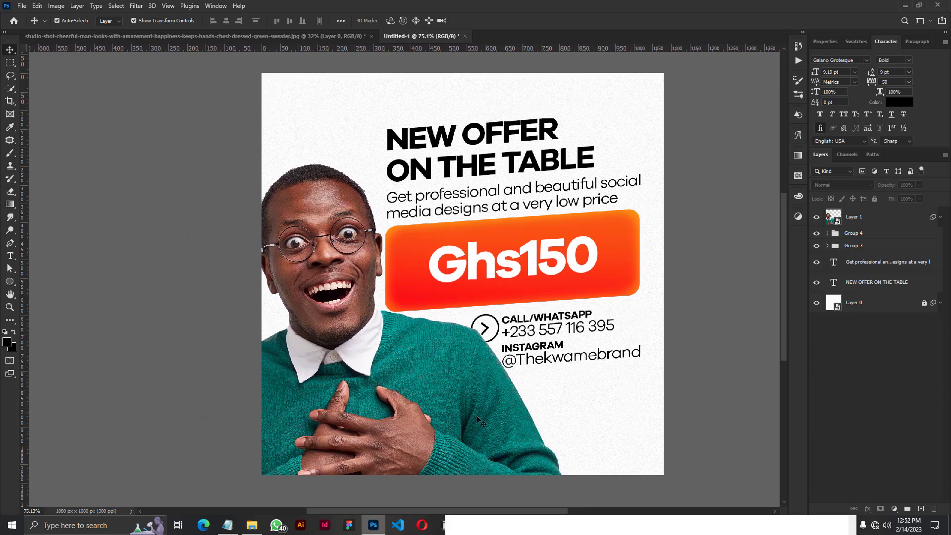
left_click(246, 523)
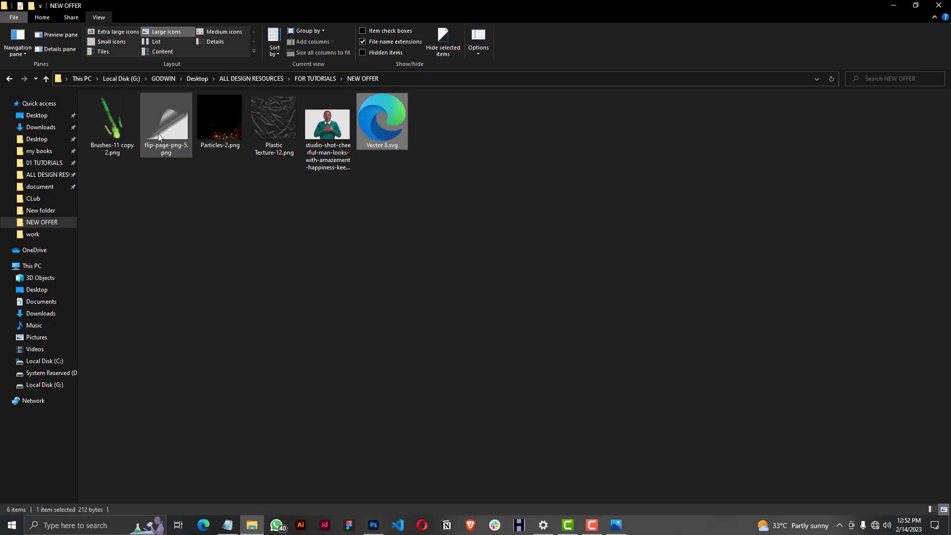
left_click_drag(159, 133, 622, 459)
left_click_drag(458, 270, 620, 443)
left_click(491, 21)
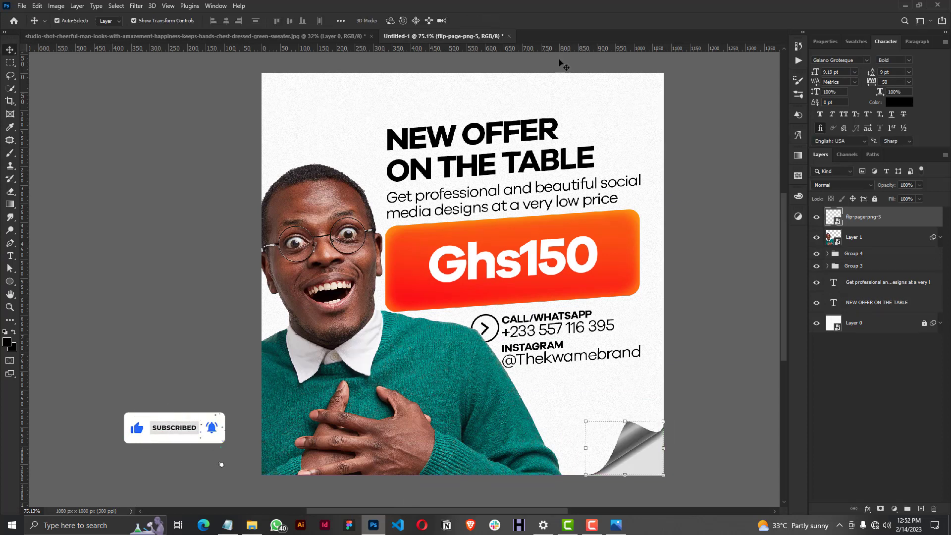
Place Particles-2.png from the NEW OFFER folder directly above the man's layer, covering the whole canvas at 100% scale.
left_click(868, 240)
left_click(252, 525)
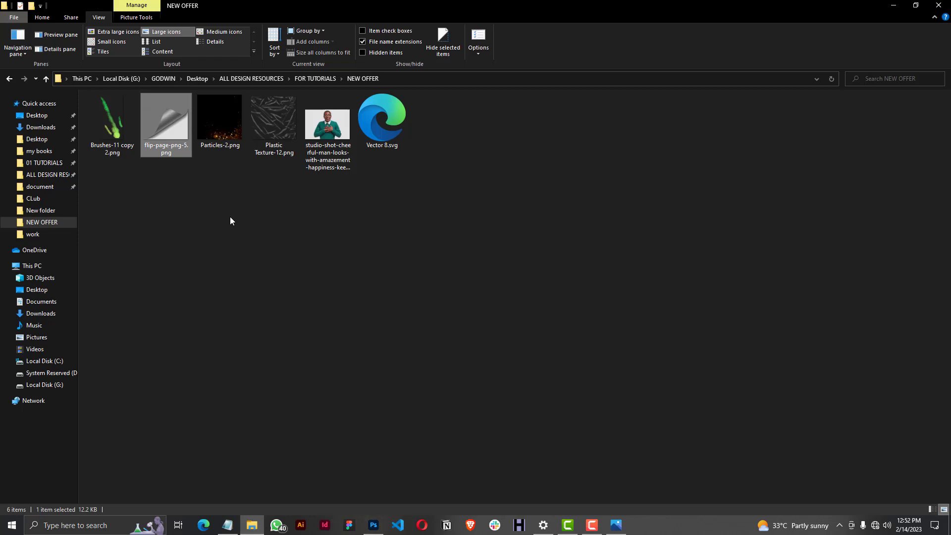
left_click(221, 124)
left_click_drag(218, 127, 415, 414)
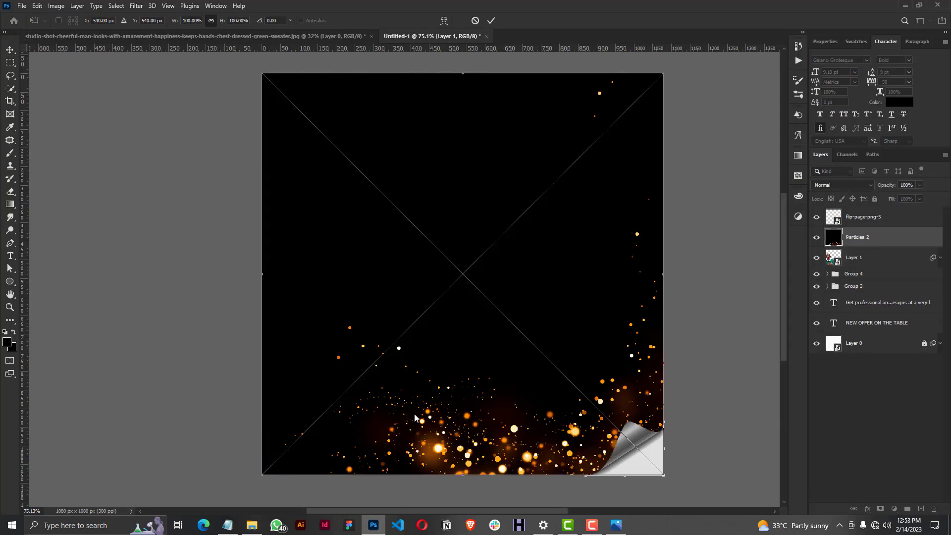
left_click(491, 20)
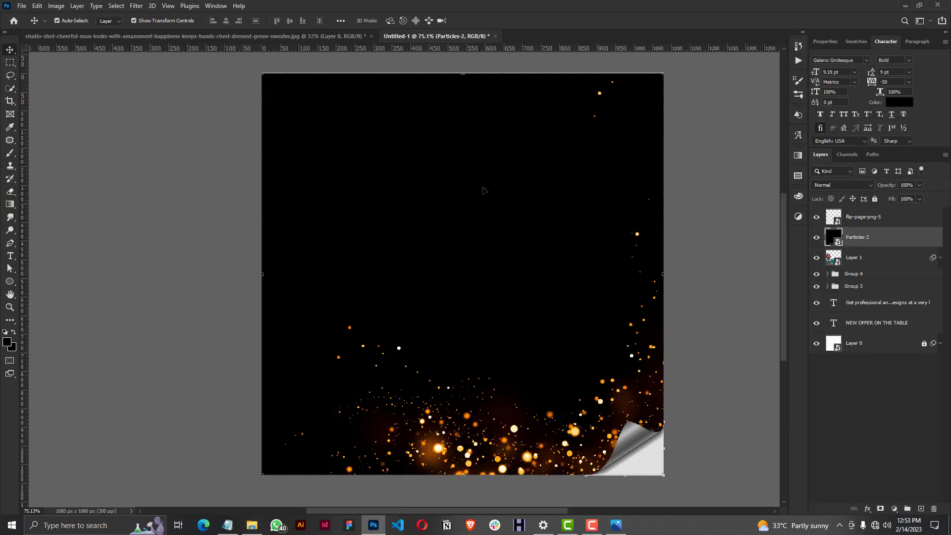
Preview blend modes such as Linear Dodge (Add) and Lighten on the Particles-2 layer.
scroll(443, 144, "down", 1)
scroll(442, 145, "up", 1)
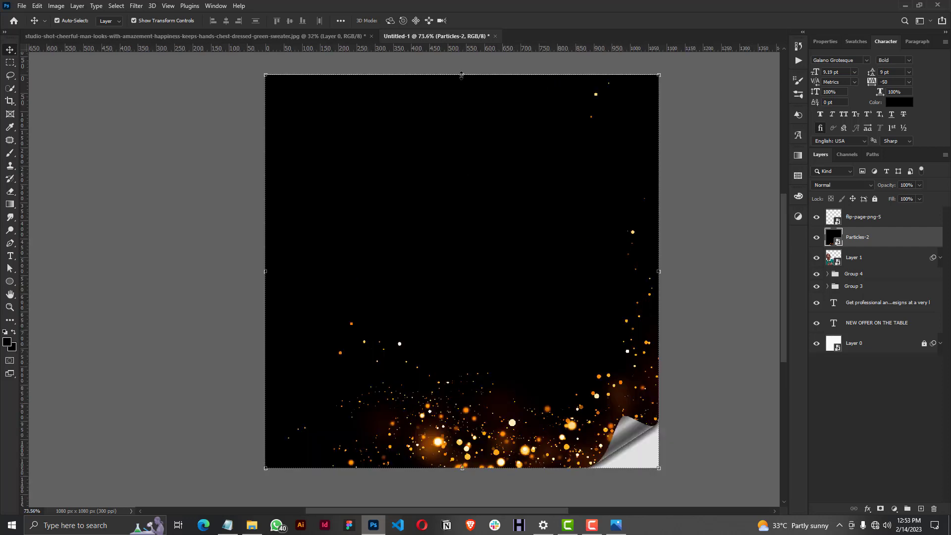
left_click(829, 186)
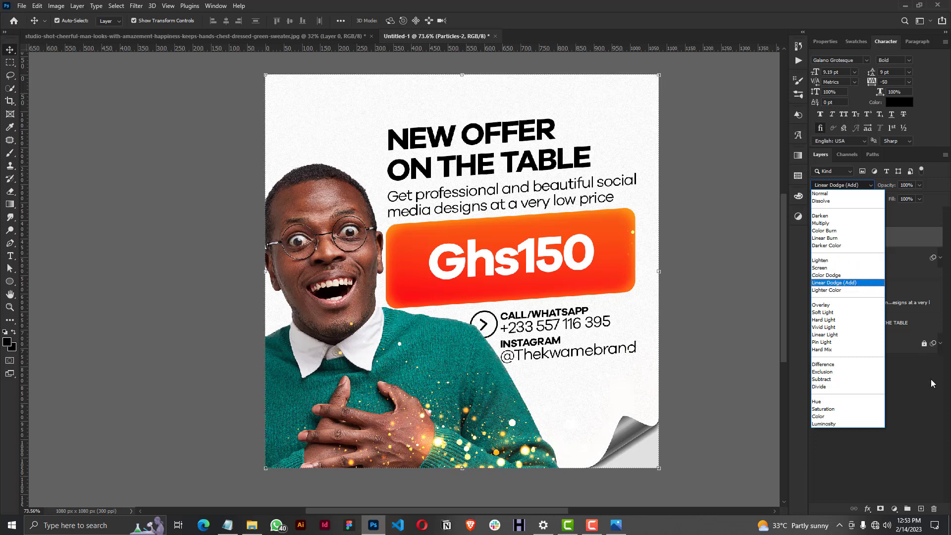
left_click(936, 402)
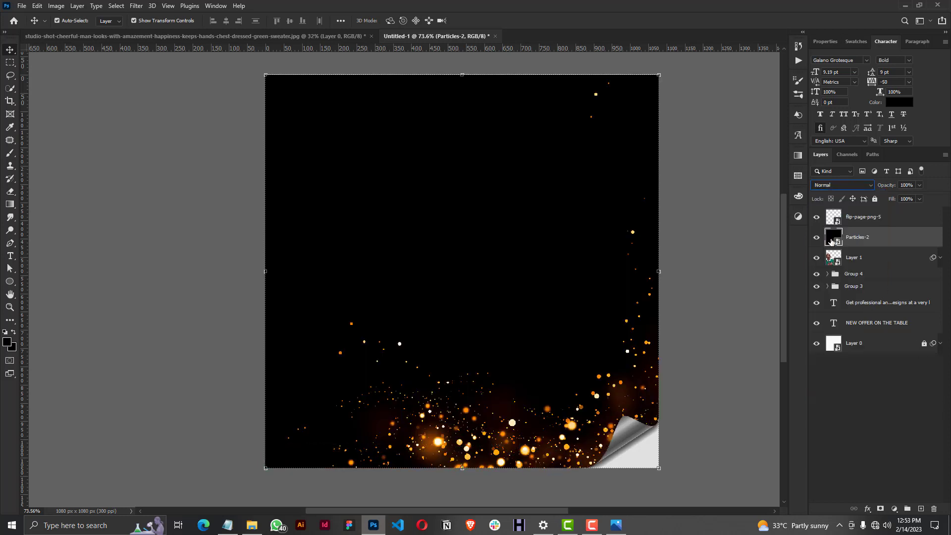
left_click(837, 187)
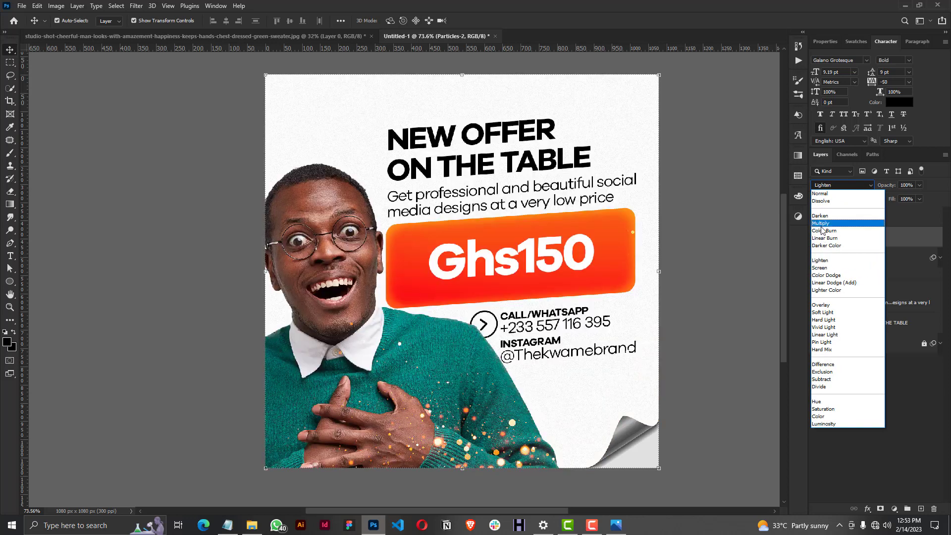
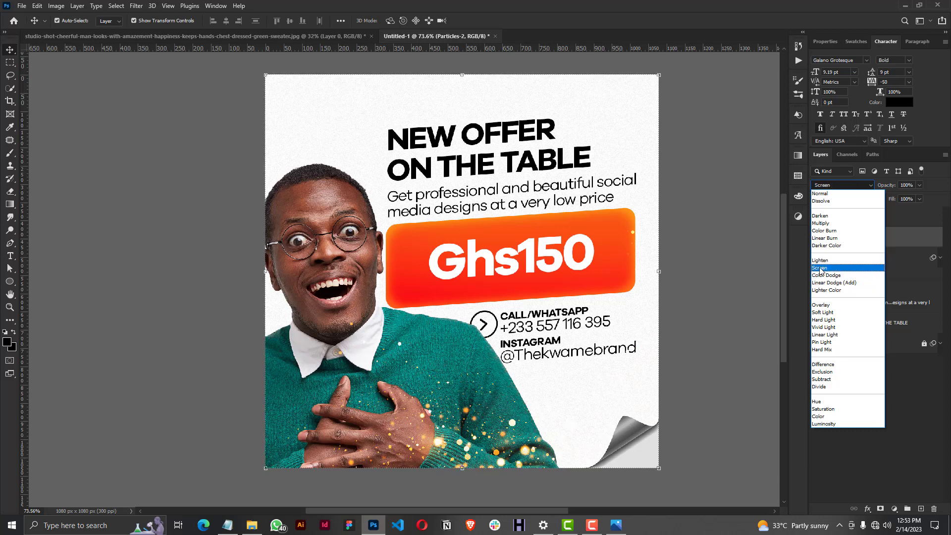
Set the Particles-2 layer's blend mode to Screen and compare the flyer with and without the particles.
left_click(820, 268)
left_click(858, 417)
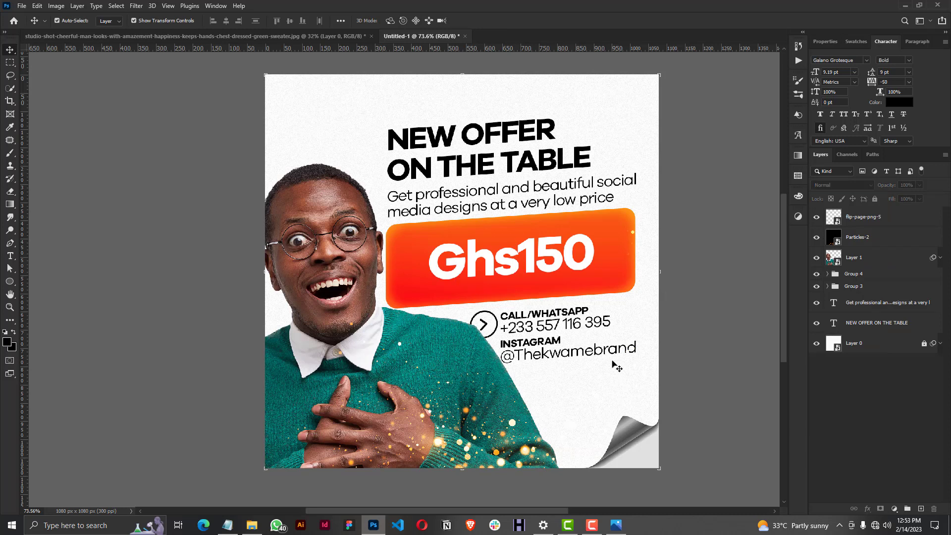
left_click(817, 238)
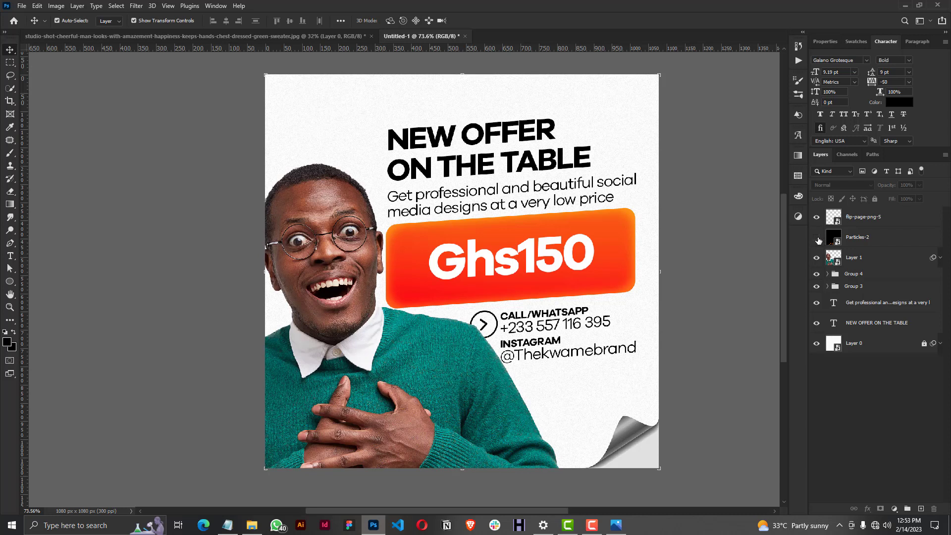
left_click(817, 238)
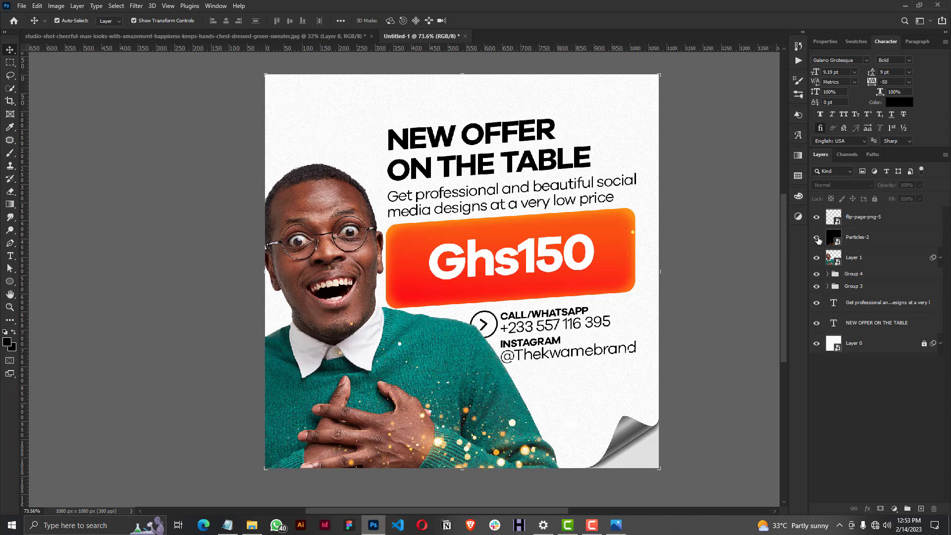
Hide the Particles-2 layer and add a new blank layer directly above the man's layer.
left_click(816, 238)
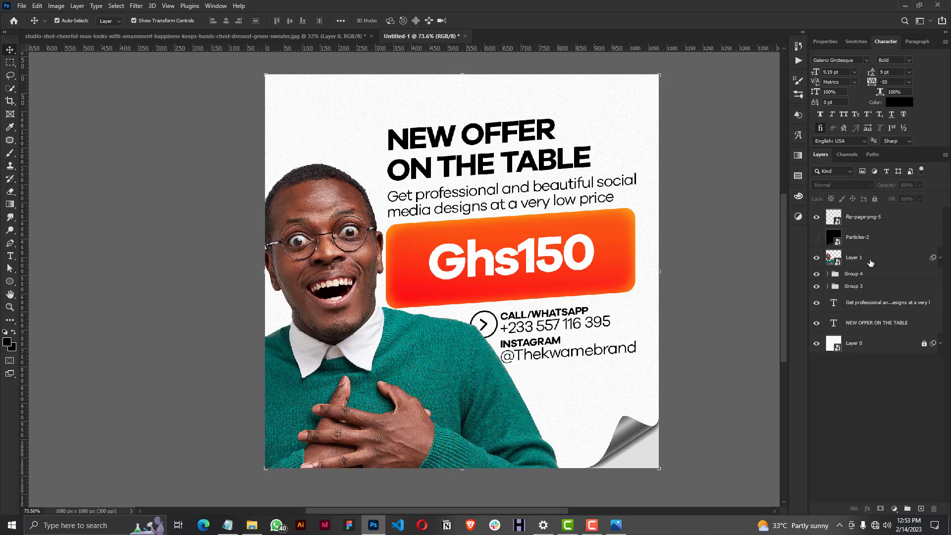
left_click(863, 258)
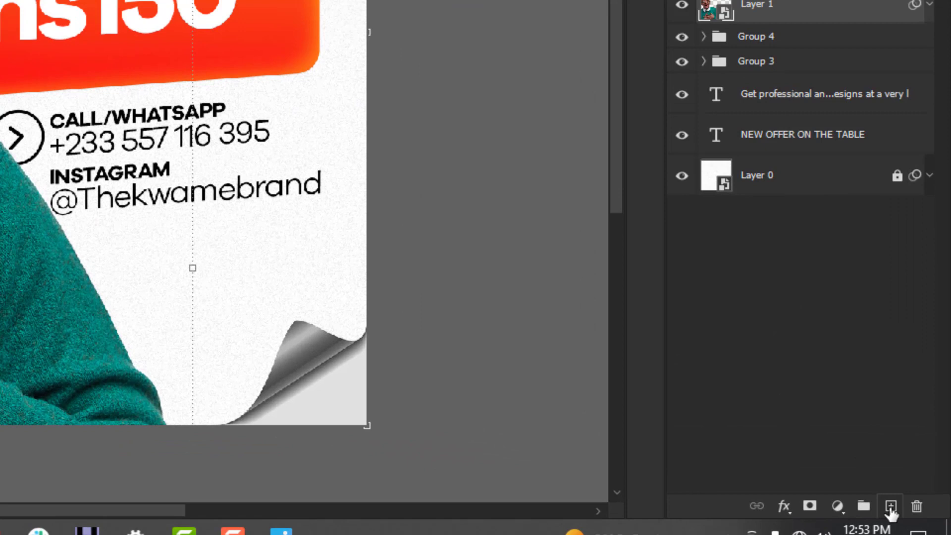
left_click(921, 509)
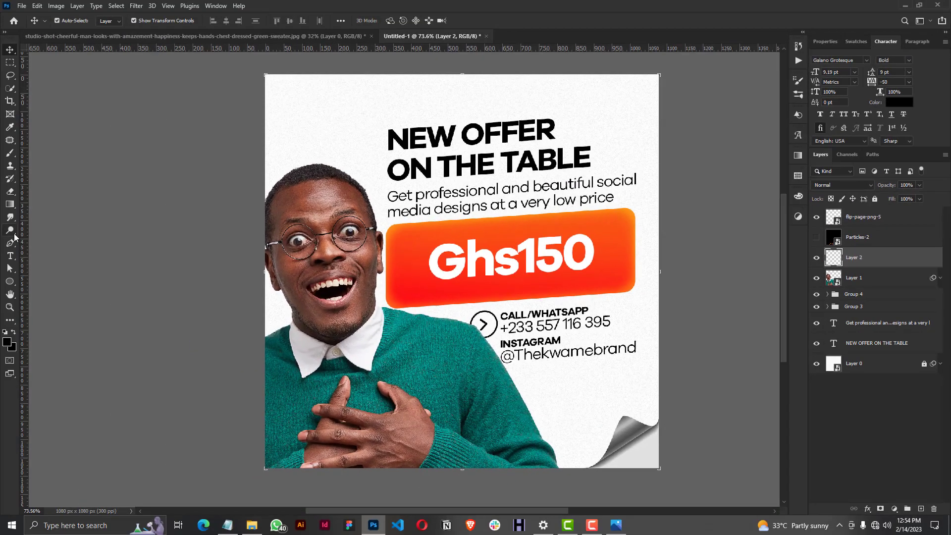
Dab soft orange light along the flyer's left edge and bottom edge near the page curl, using a 973 px brush at 0% hardness.
left_click(11, 154)
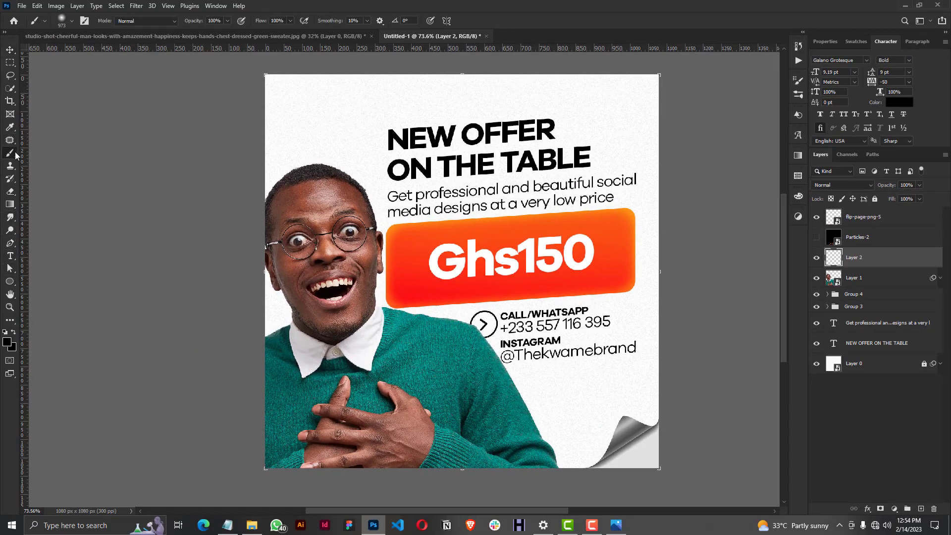
left_click(857, 41)
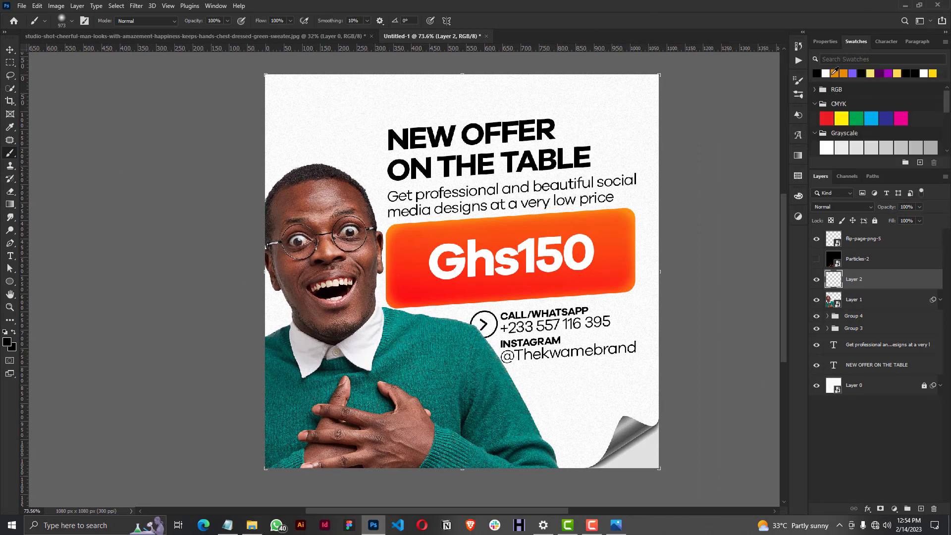
left_click(835, 73)
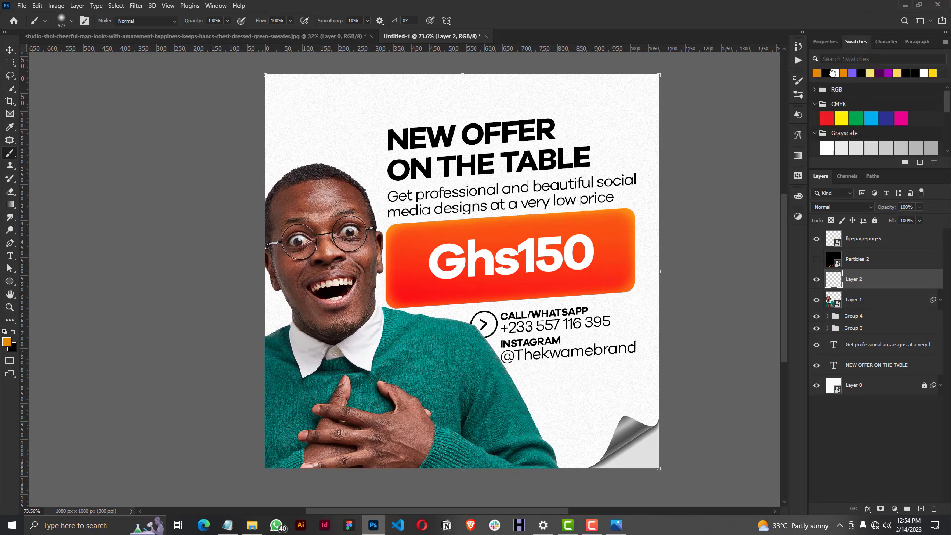
left_click(817, 259)
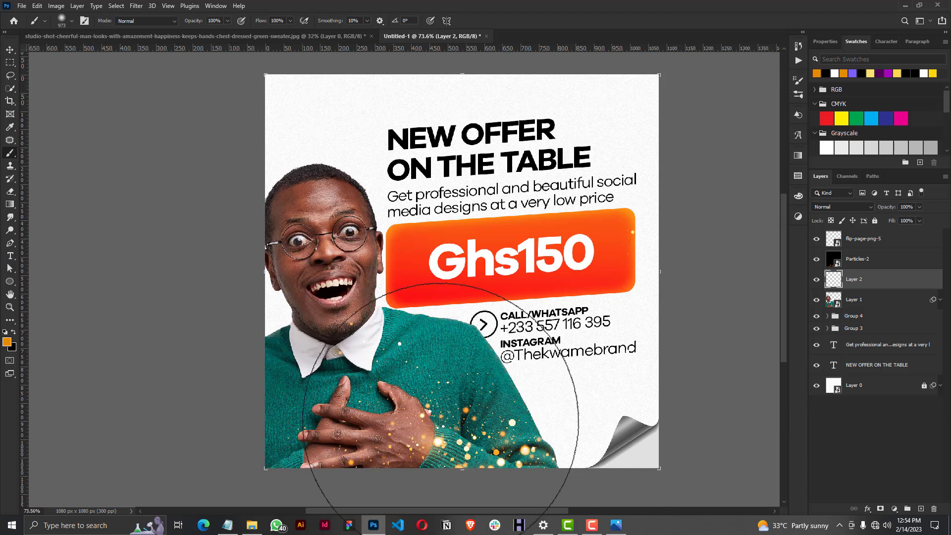
left_click(816, 259)
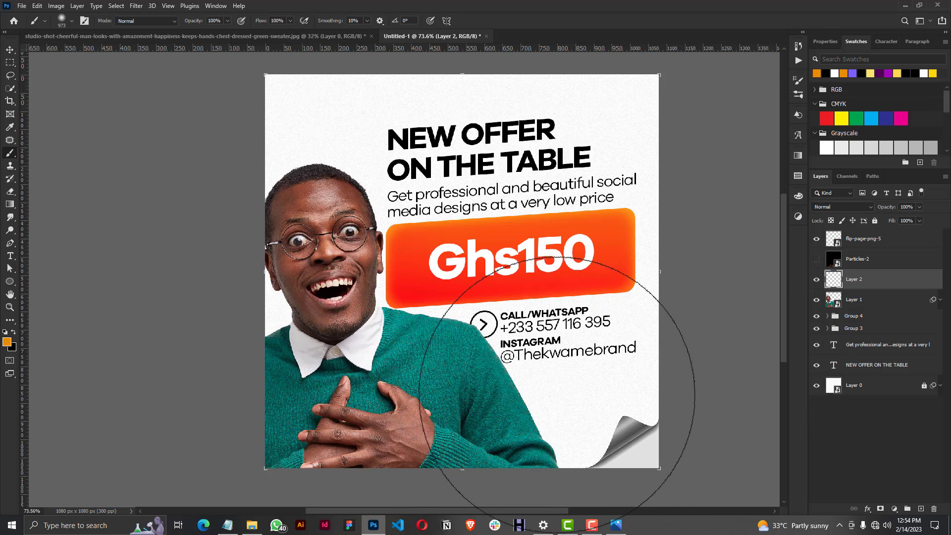
scroll(537, 302, "down", 2)
scroll(537, 302, "down", 2)
right_click(532, 350)
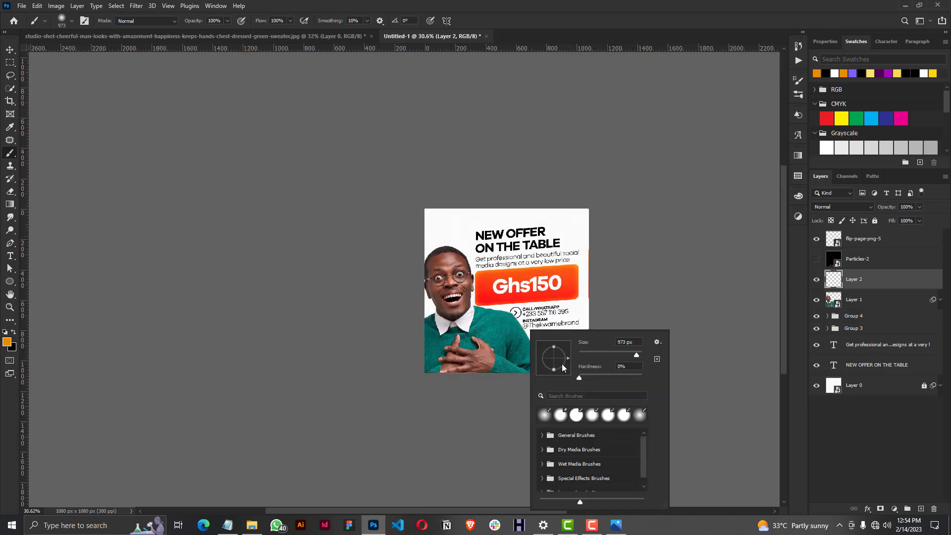
left_click_drag(580, 378, 568, 379)
left_click(351, 305)
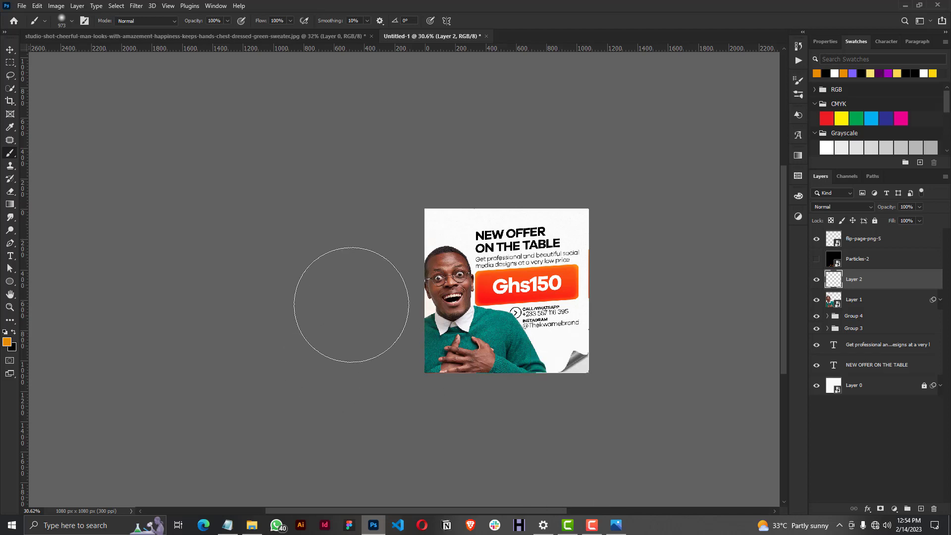
left_click(551, 402)
left_click(544, 395)
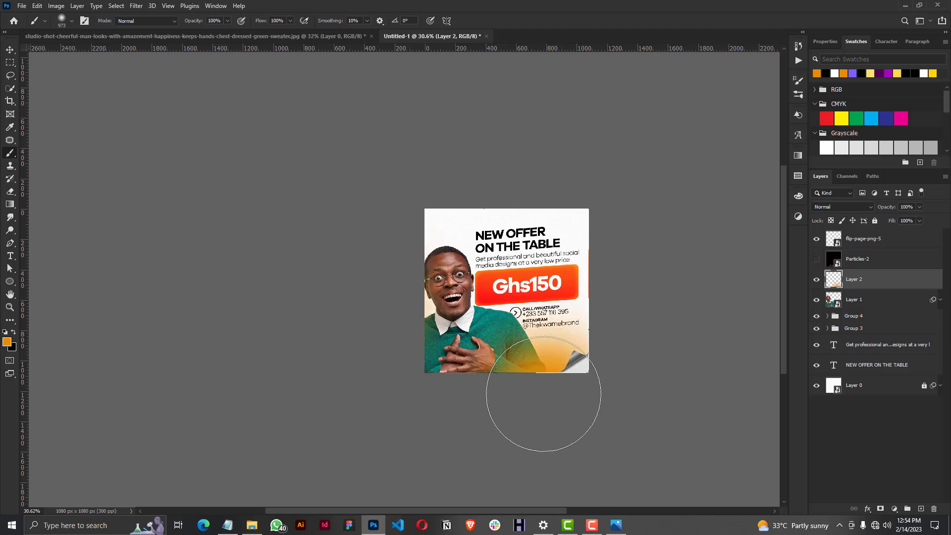
left_click(544, 395)
Set the orange glow layer's blend mode to Screen, show the Particles-2 layer again and deselect the layers.
scroll(544, 369, "up", 4)
scroll(491, 127, "up", 5)
scroll(499, 188, "down", 4)
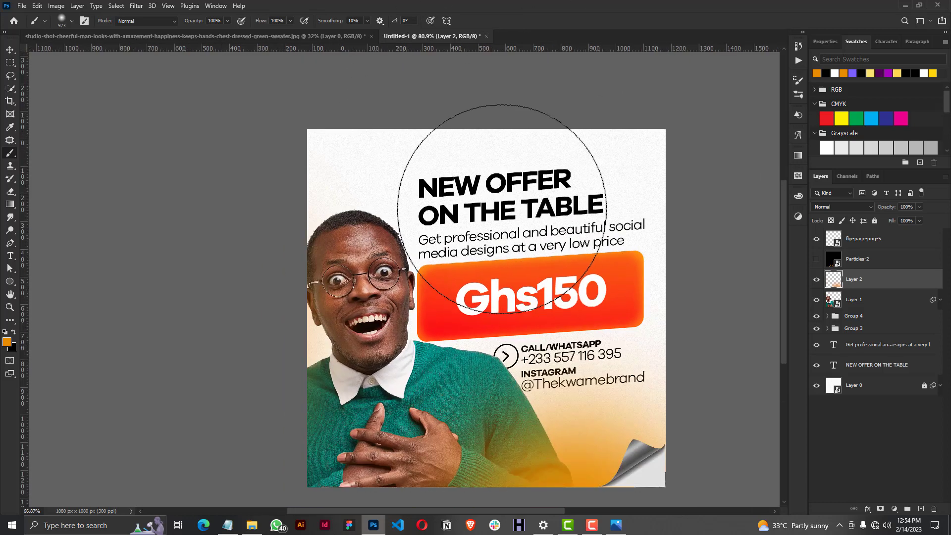
left_click_drag(782, 210, 783, 221)
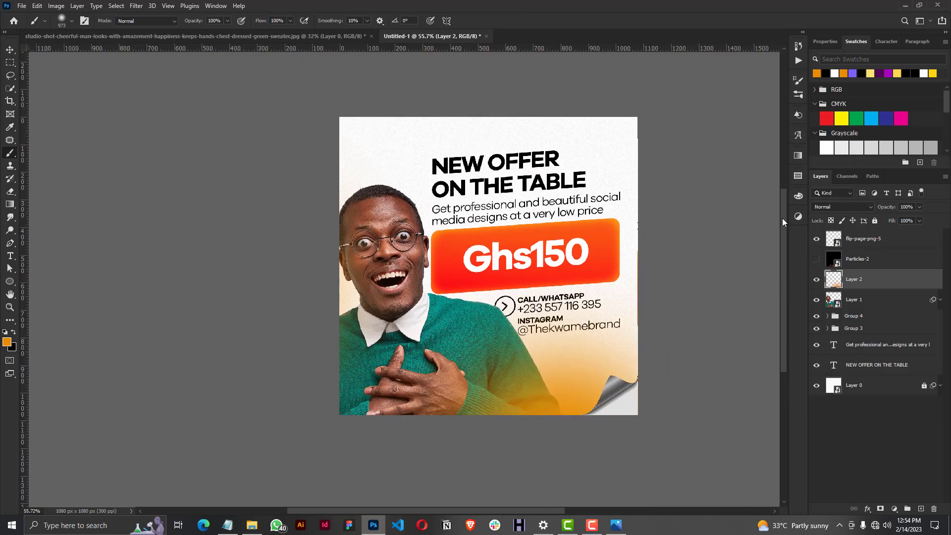
left_click(10, 50)
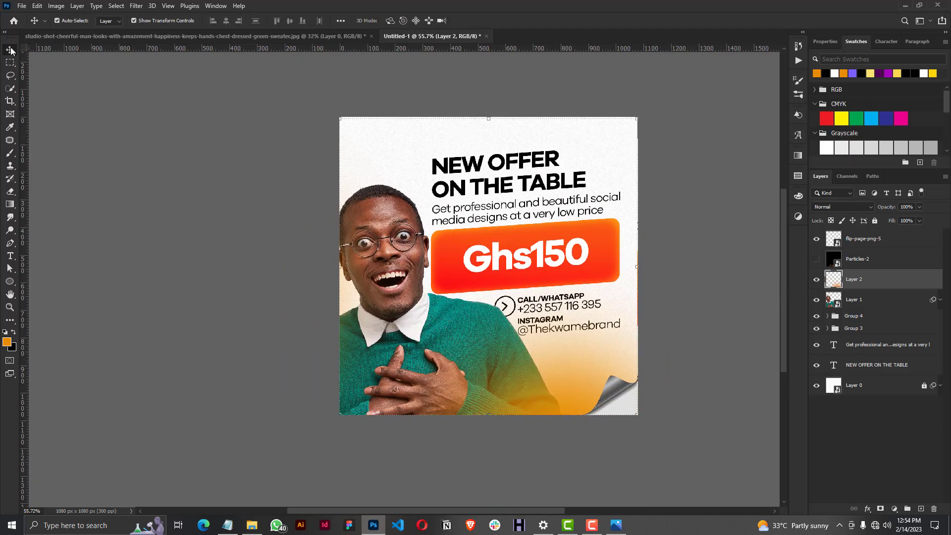
left_click(837, 207)
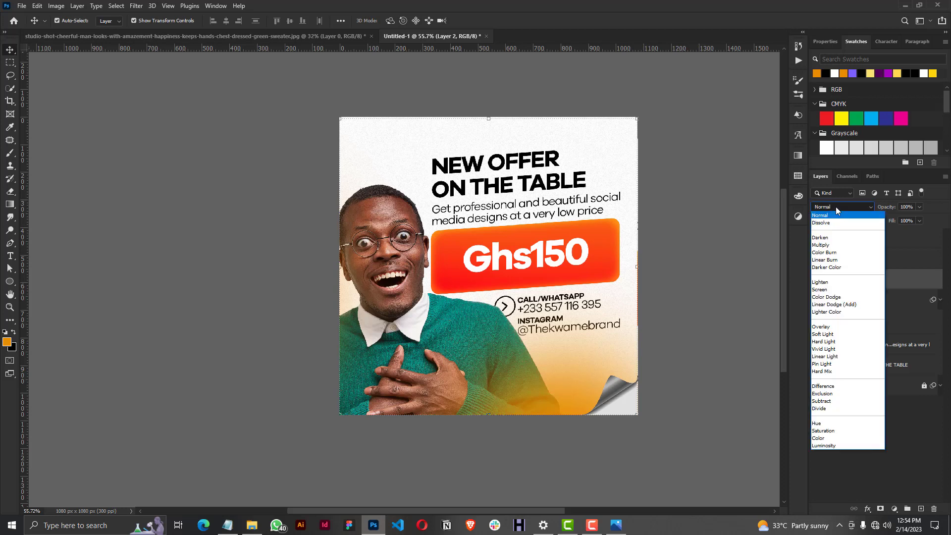
left_click(827, 291)
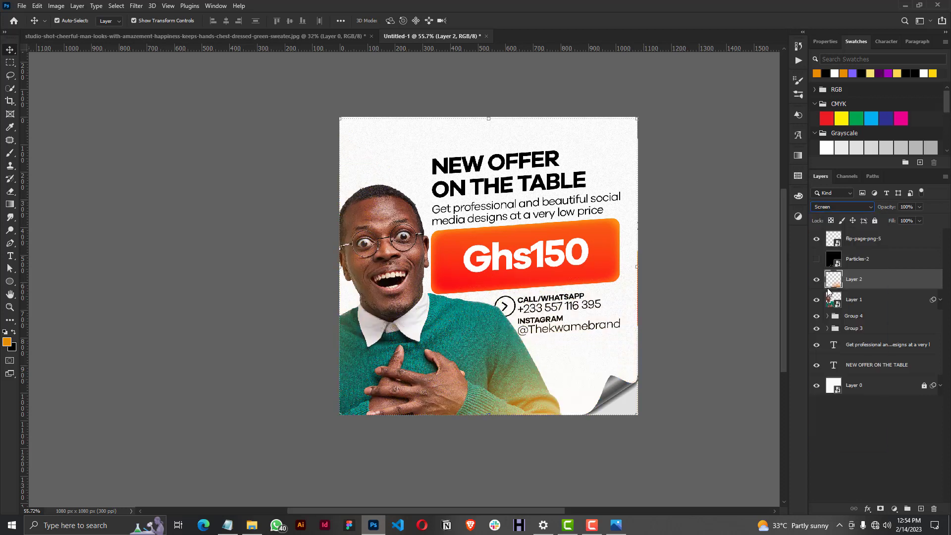
left_click(817, 259)
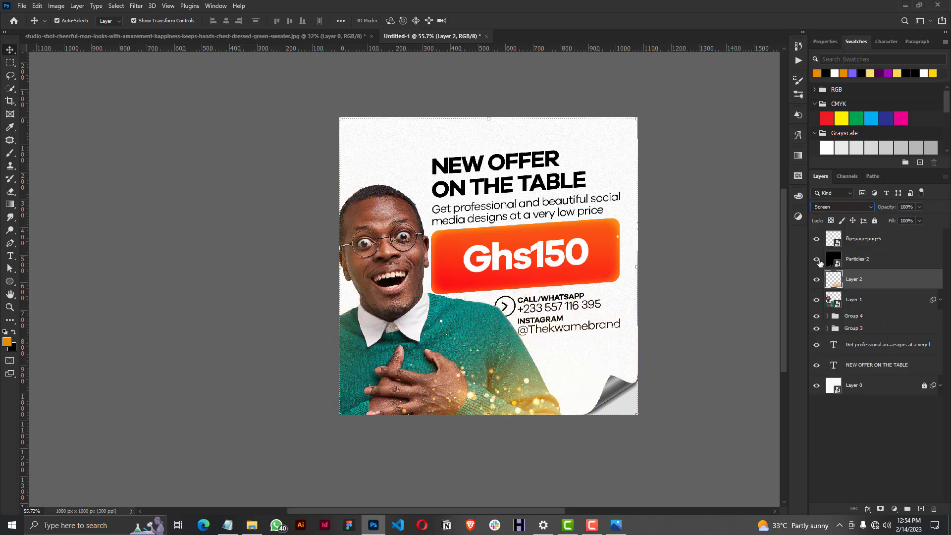
left_click(723, 246)
Place Plastic Texture-12.png from the NEW OFFER folder over the flyer, scaled to 103.57%, and move the page-curl layer above it.
scroll(559, 198, "up", 2)
scroll(340, 474, "up", 1)
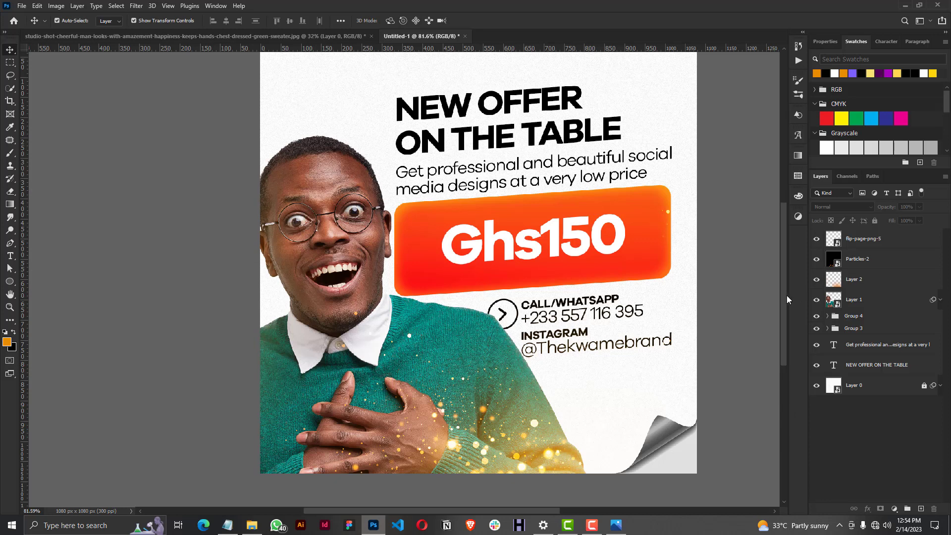
left_click_drag(784, 292, 784, 287)
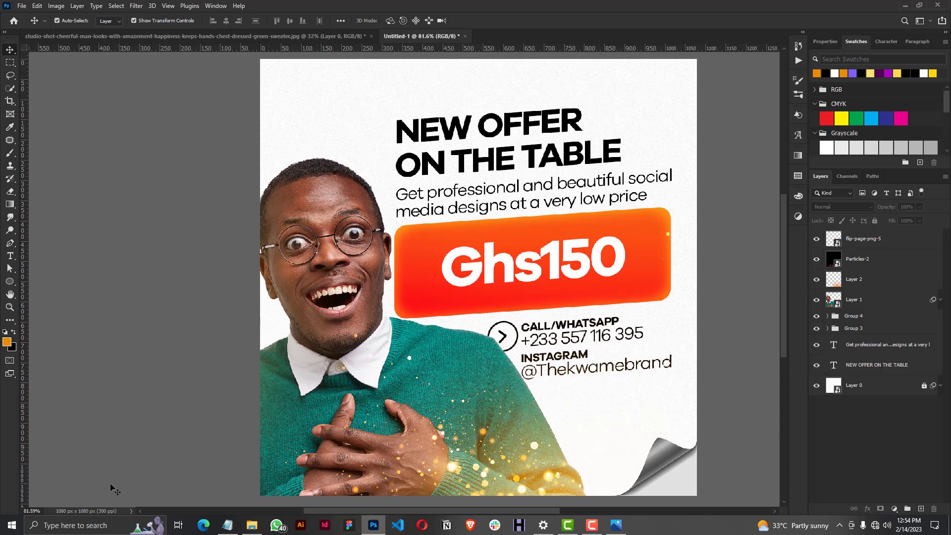
left_click(253, 526)
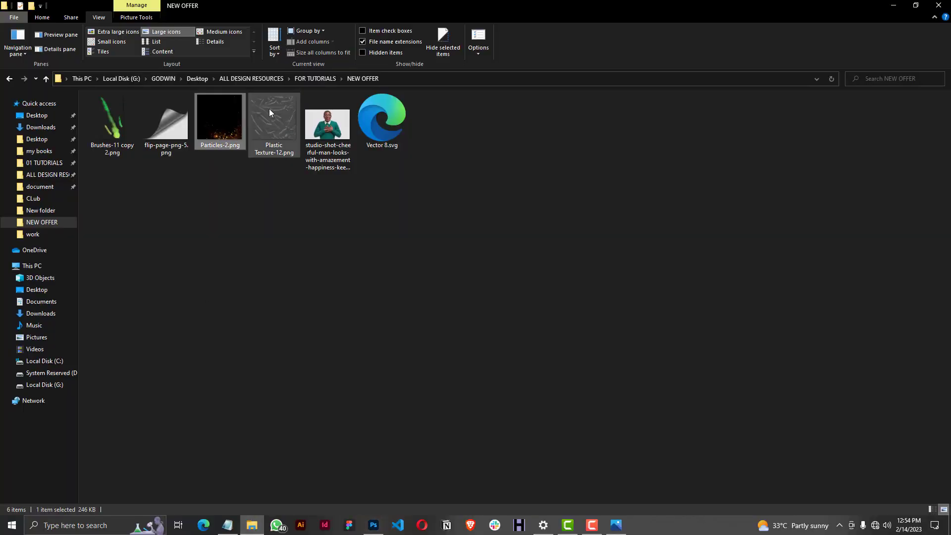
left_click_drag(269, 110, 447, 371)
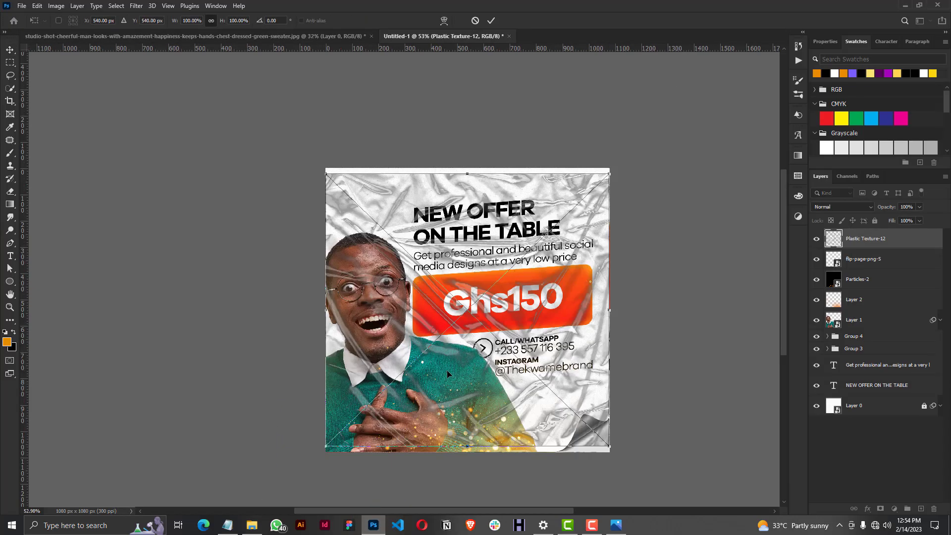
left_click_drag(468, 174, 467, 169)
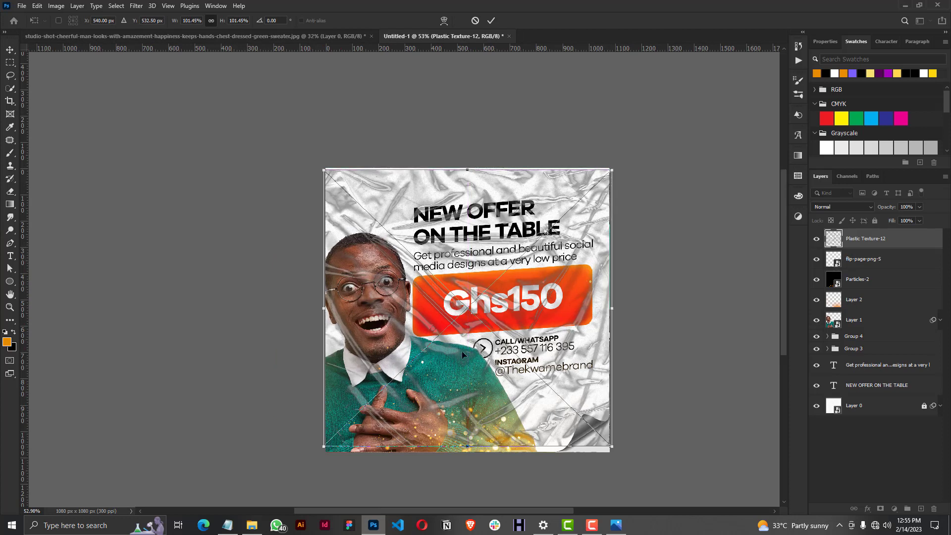
left_click_drag(466, 445, 466, 451)
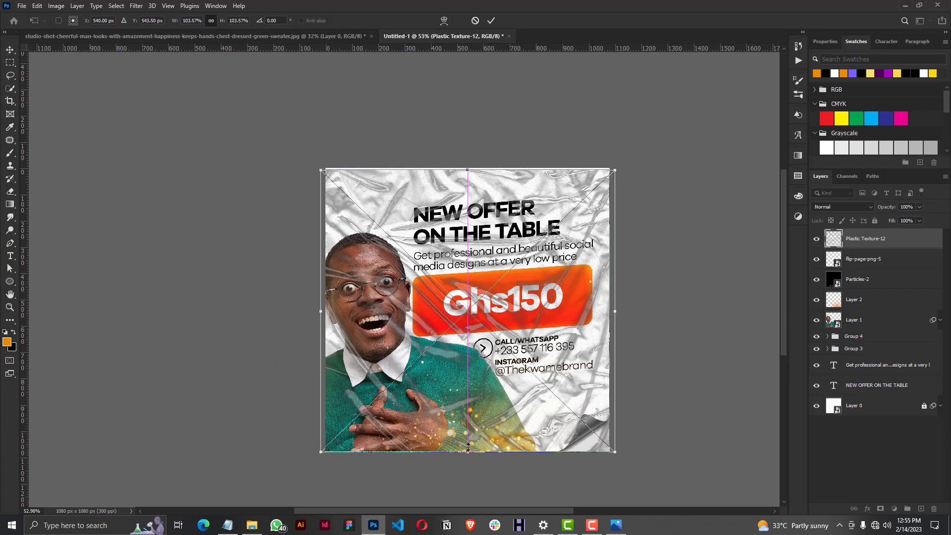
left_click(493, 20)
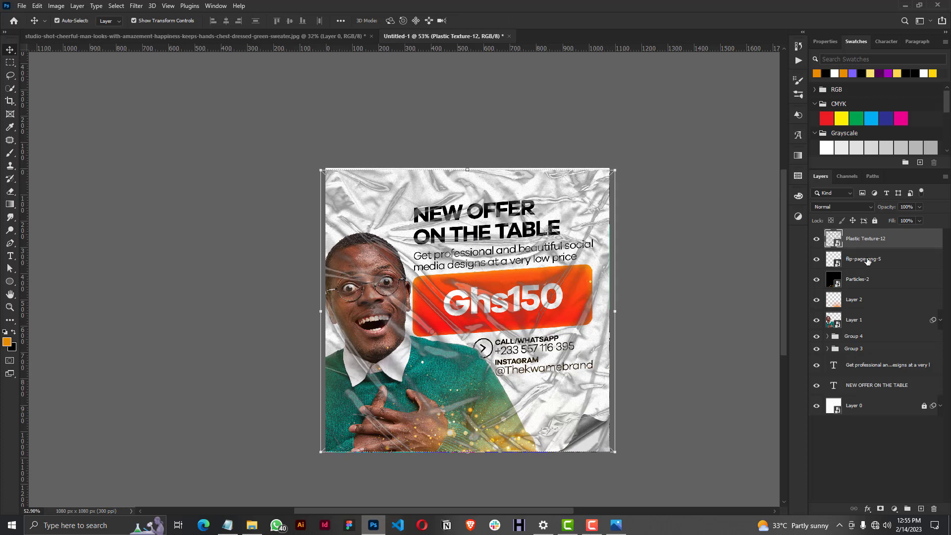
left_click_drag(867, 261, 863, 232)
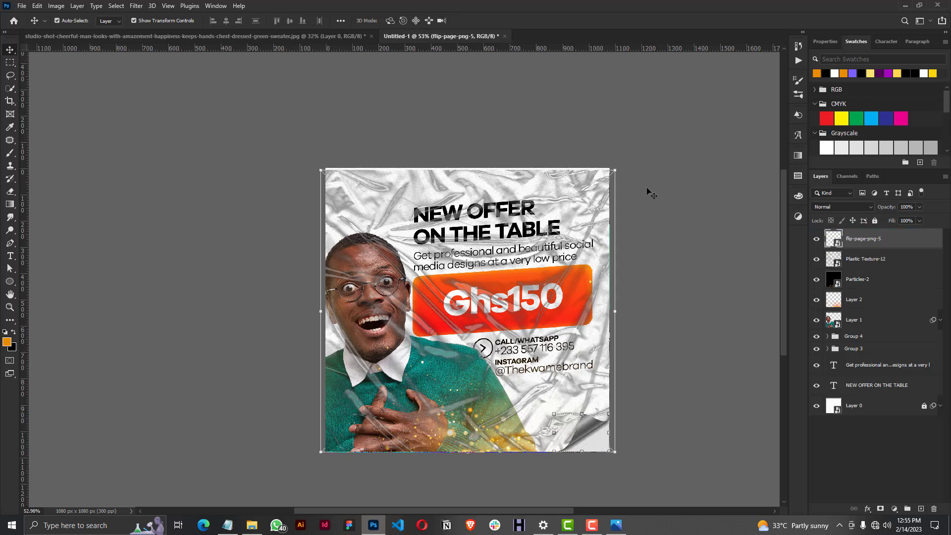
Enlarge the plastic texture to 106.69%, centred at 540 px by 540 px, so it covers the whole canvas.
scroll(525, 186, "down", 2)
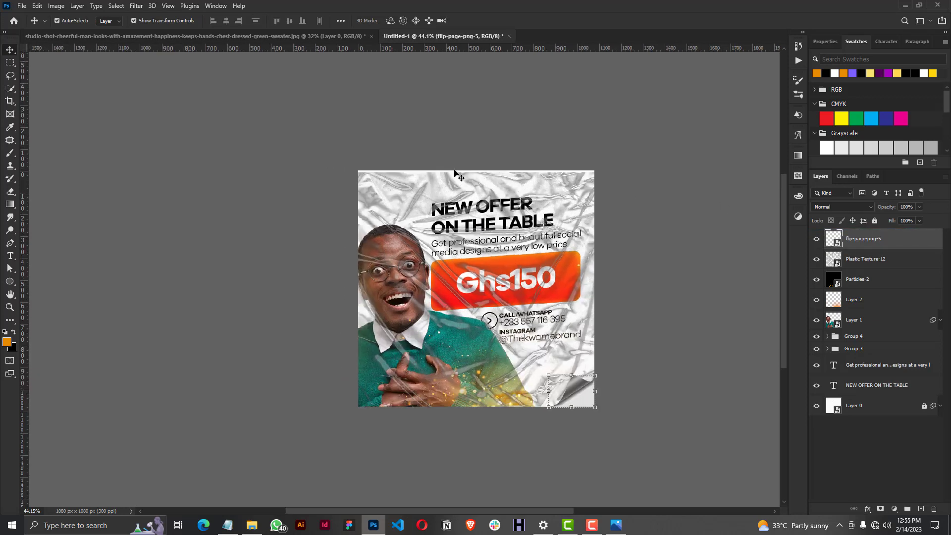
left_click(453, 178)
key("ctrl+t")
left_click_drag(475, 173, 481, 168)
left_click_drag(483, 165, 484, 182)
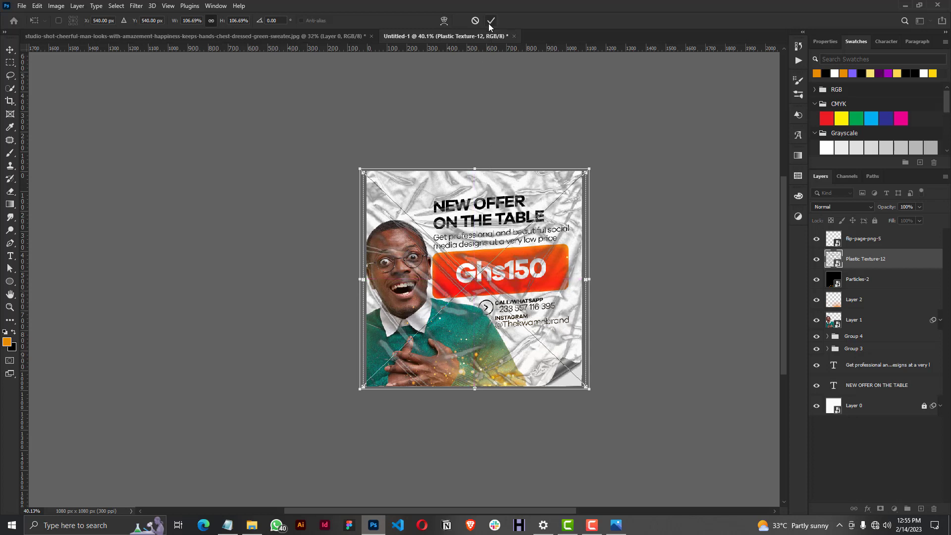
left_click(491, 21)
scroll(450, 288, "up", 1)
scroll(450, 287, "up", 6)
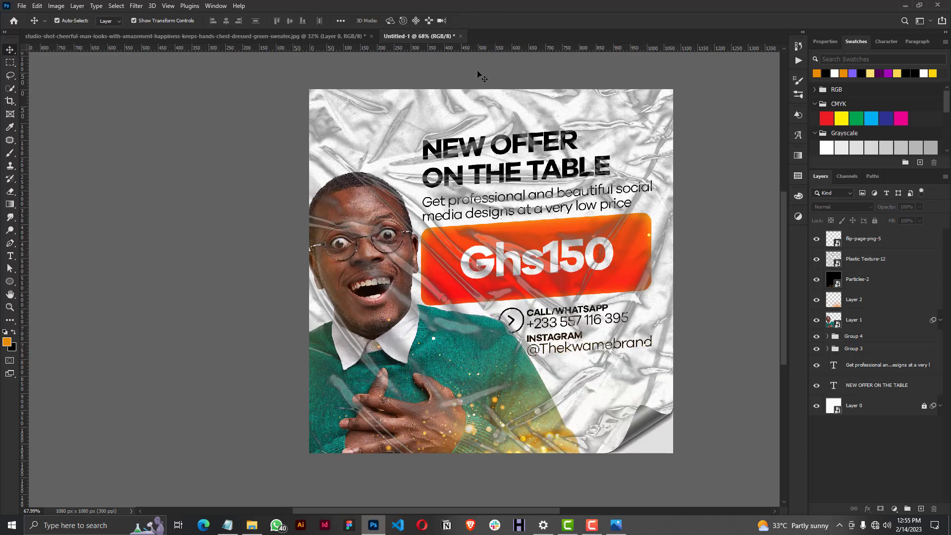
Set the Plastic Texture-12 layer's blend mode to Screen and deselect the layers.
left_click(866, 240)
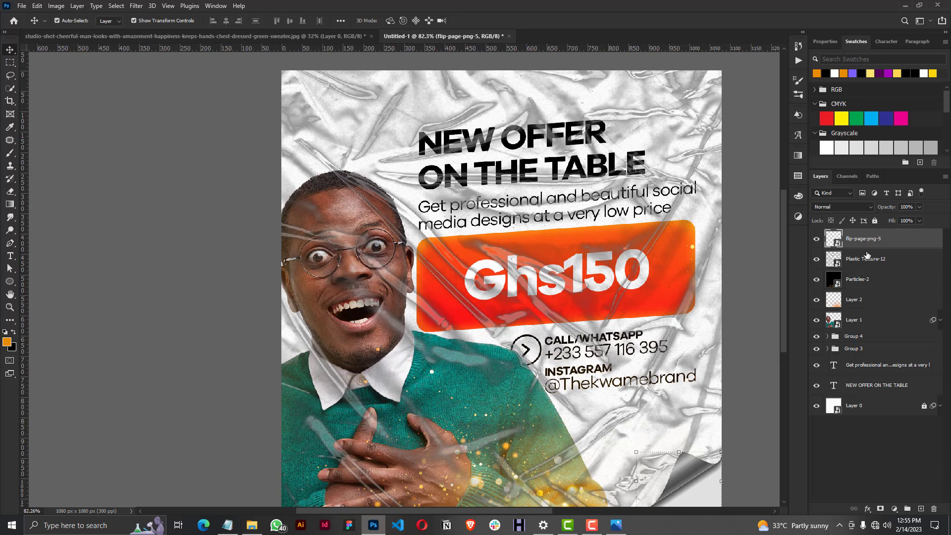
left_click(867, 257)
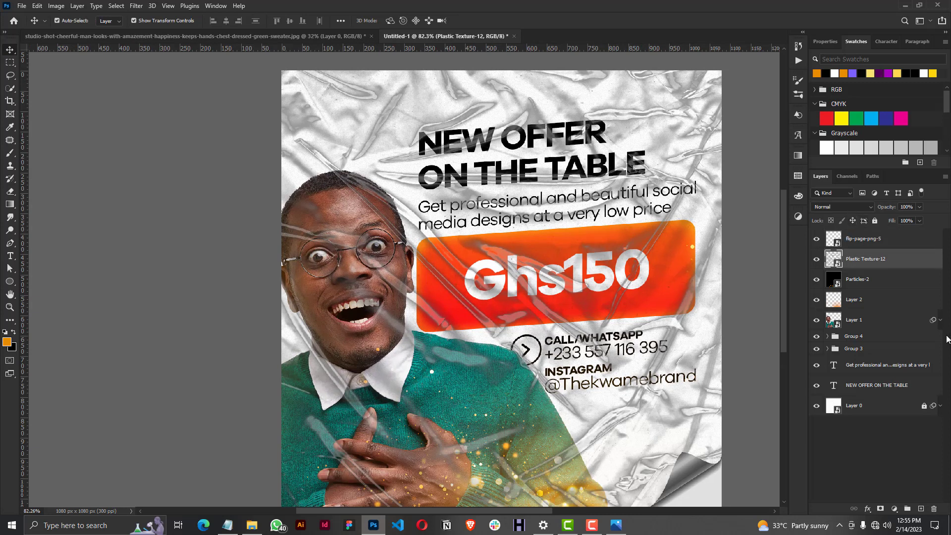
scroll(387, 313, "down", 1)
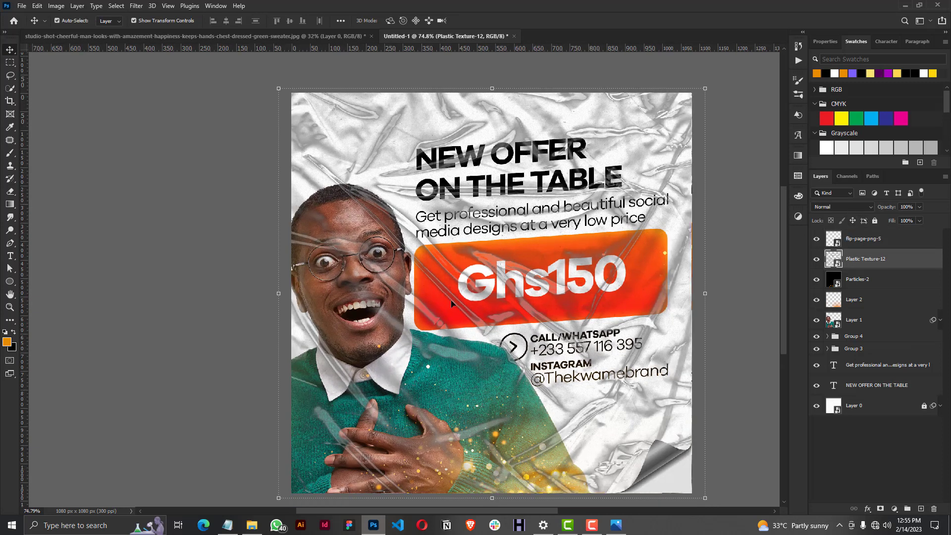
left_click(843, 207)
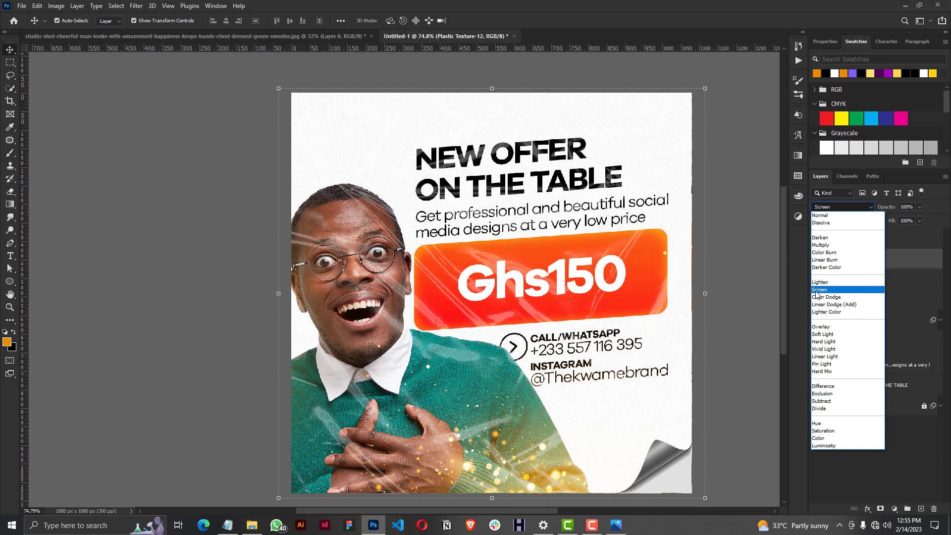
left_click(817, 290)
left_click(820, 208)
left_click(831, 291)
left_click(747, 229)
scroll(654, 238, "down", 2)
scroll(646, 201, "up", 1)
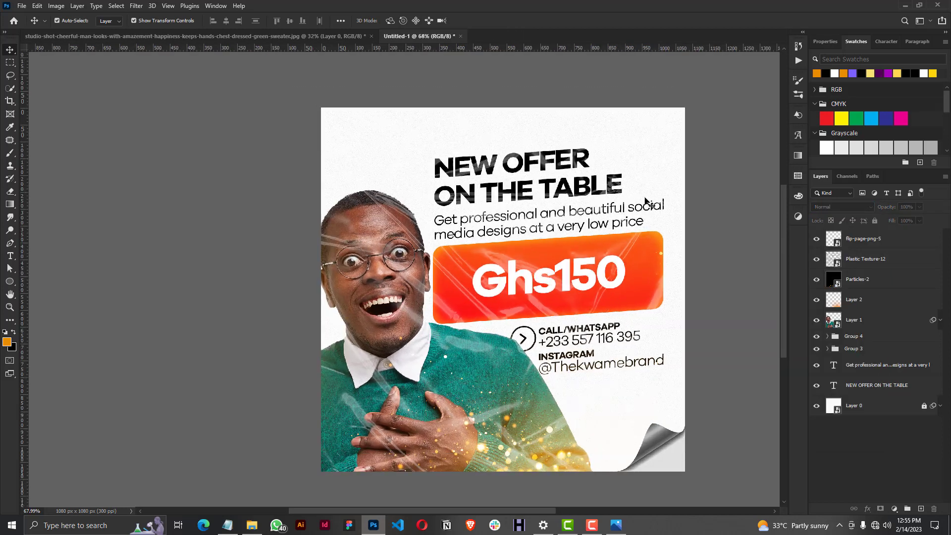
In the Plastic Texture-12 layer's blending options, split the Underlying Layer's white Blend If slider to 106 / 255.
left_click(871, 260)
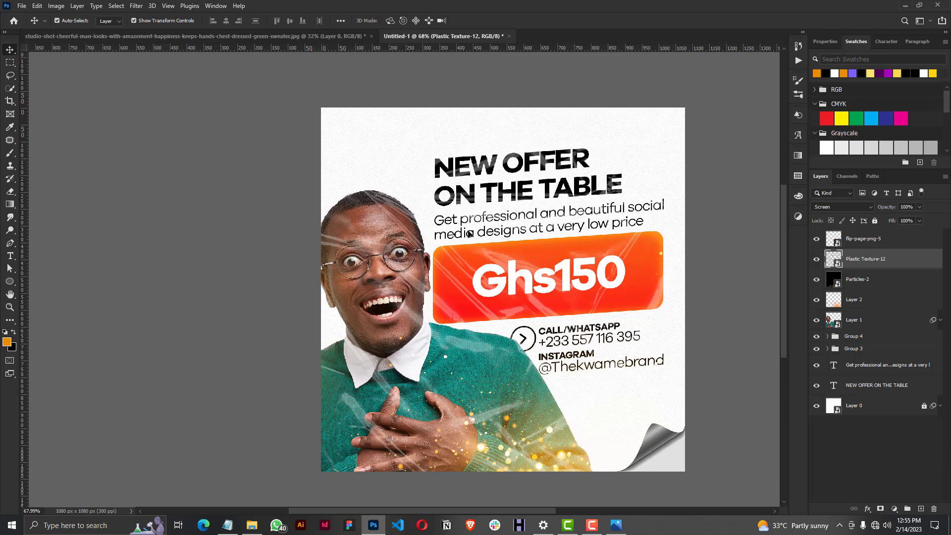
left_click(868, 509)
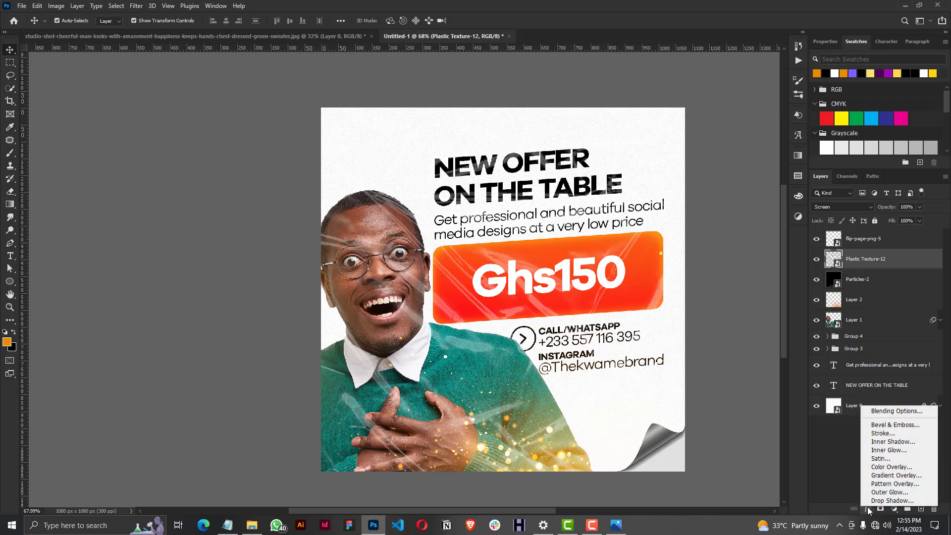
left_click(873, 409)
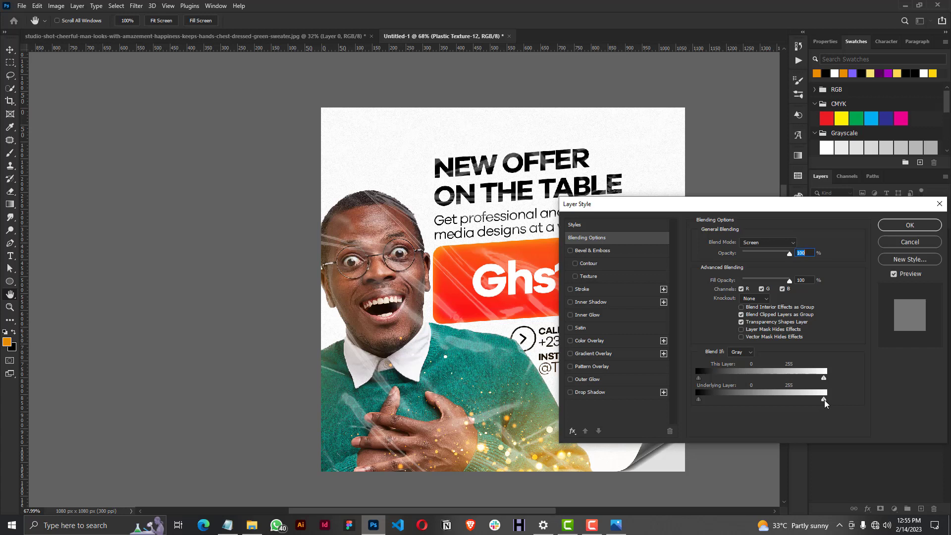
left_click_drag(824, 400, 863, 405)
left_click_drag(824, 399, 749, 399)
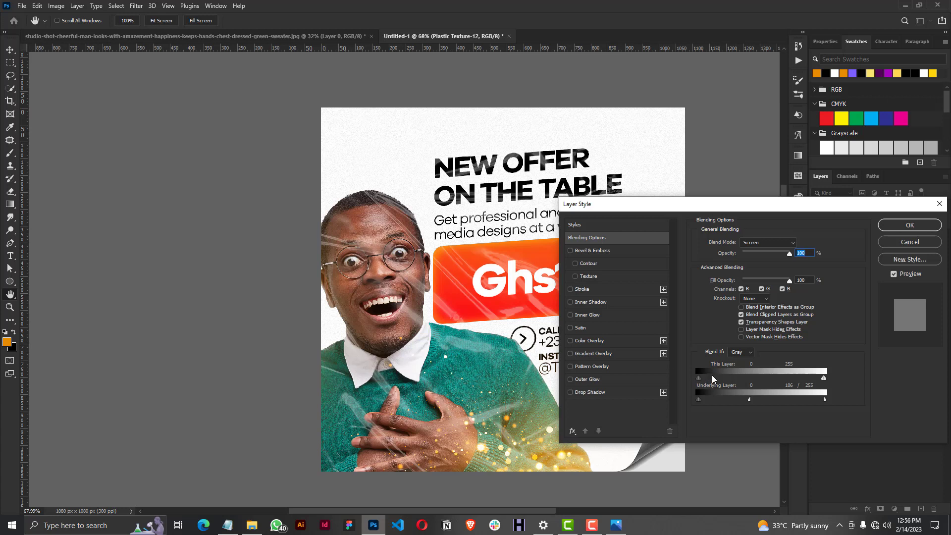
Split the This Layer black Blend If slider to 0 / 108, nudge the underlying split slightly brighter, and apply 84% opacity.
key("alt")
left_click_drag(699, 378, 753, 377)
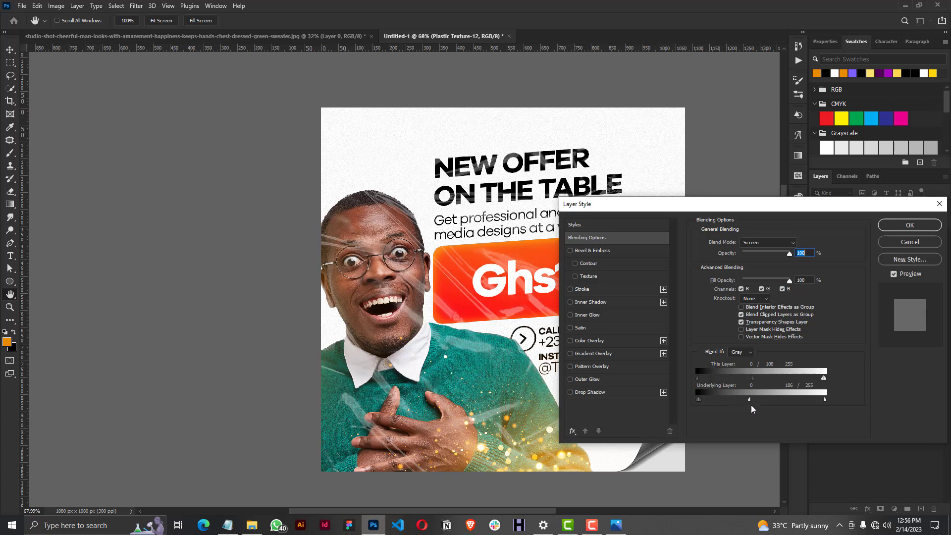
left_click_drag(751, 402, 754, 402)
left_click_drag(790, 254, 783, 257)
left_click(910, 225)
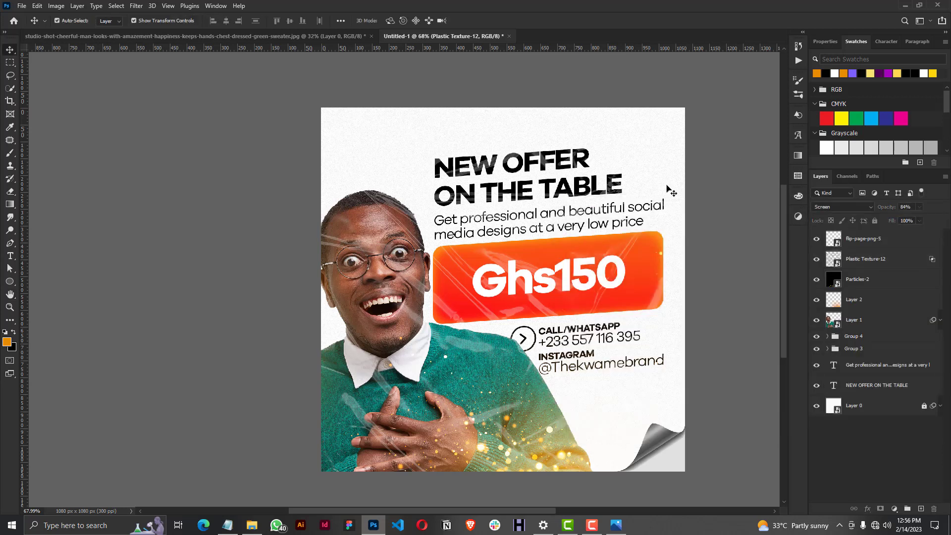
Examine the finished flyer as a whole and up close, including the plastic texture, gold particles and page curl.
scroll(536, 321, "down", 2)
left_click_drag(784, 261, 780, 253)
scroll(469, 374, "down", 2)
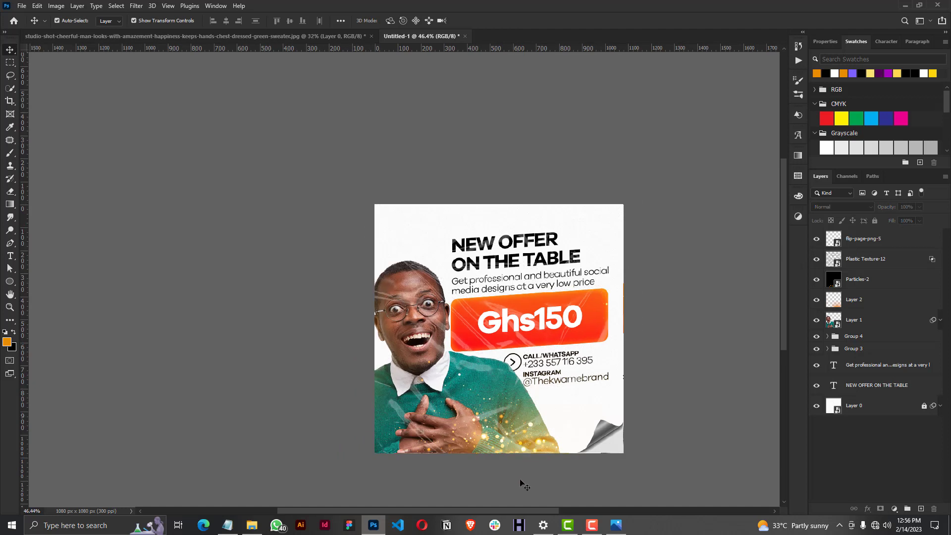
scroll(459, 369, "up", 2)
left_click_drag(781, 291, 781, 296)
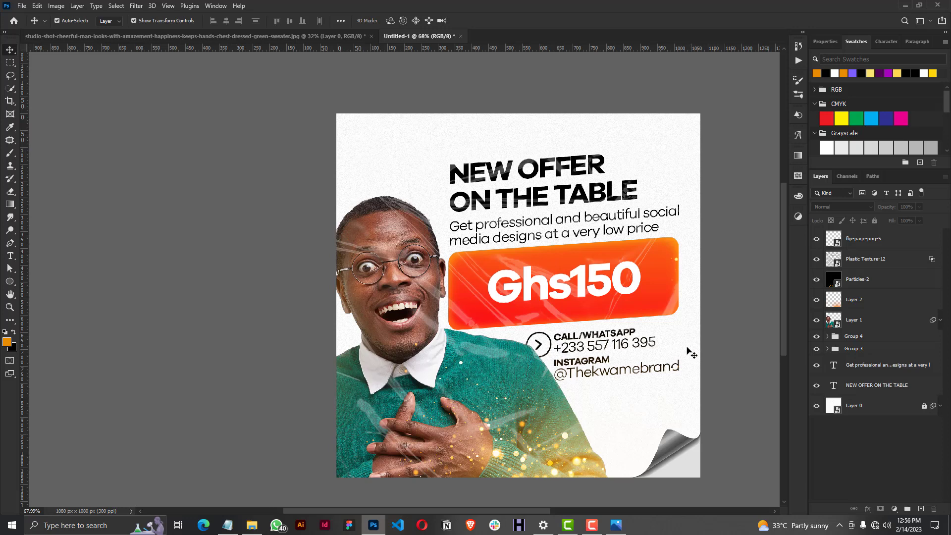
scroll(708, 485, "up", 5, "alt")
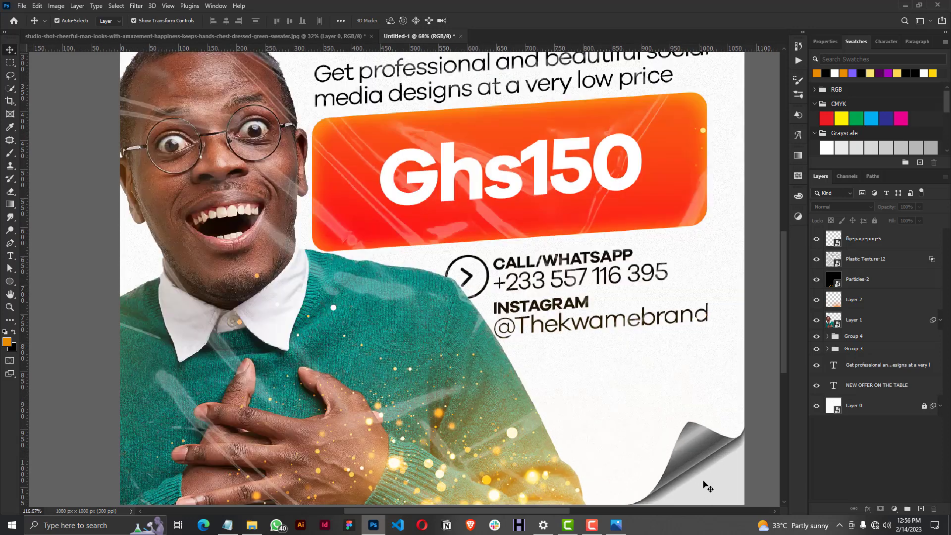
scroll(707, 485, "down", 4)
scroll(736, 324, "up", 4, "alt")
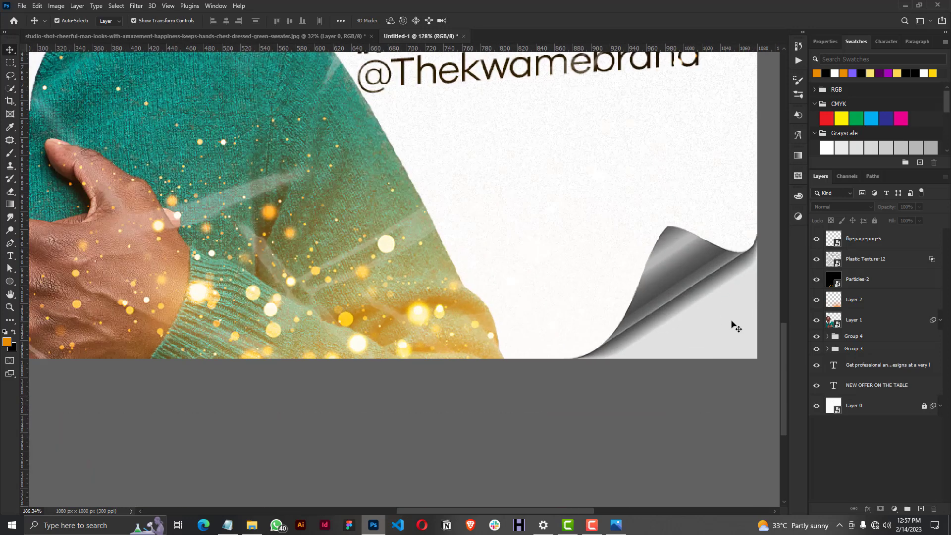
scroll(736, 324, "down", 5, "alt")
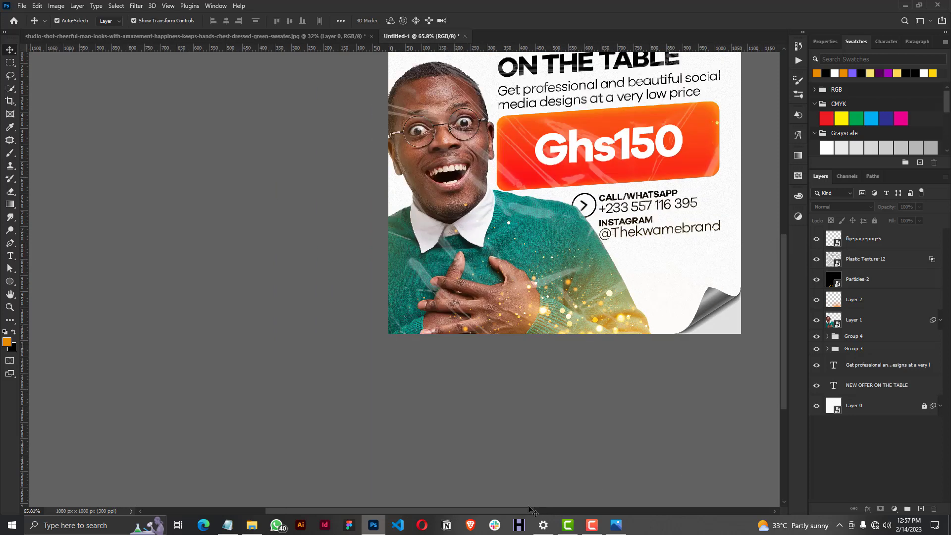
left_click_drag(532, 511, 574, 511)
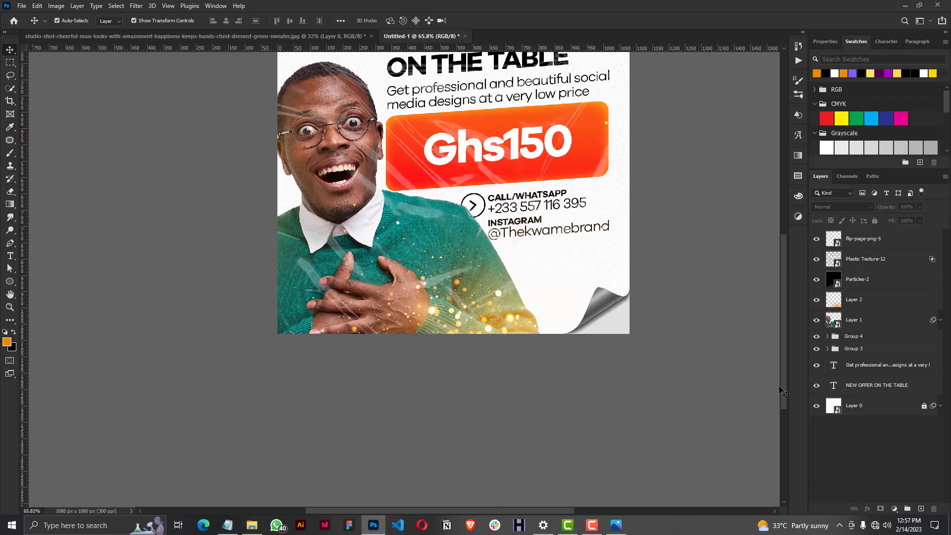
left_click_drag(779, 385, 775, 337)
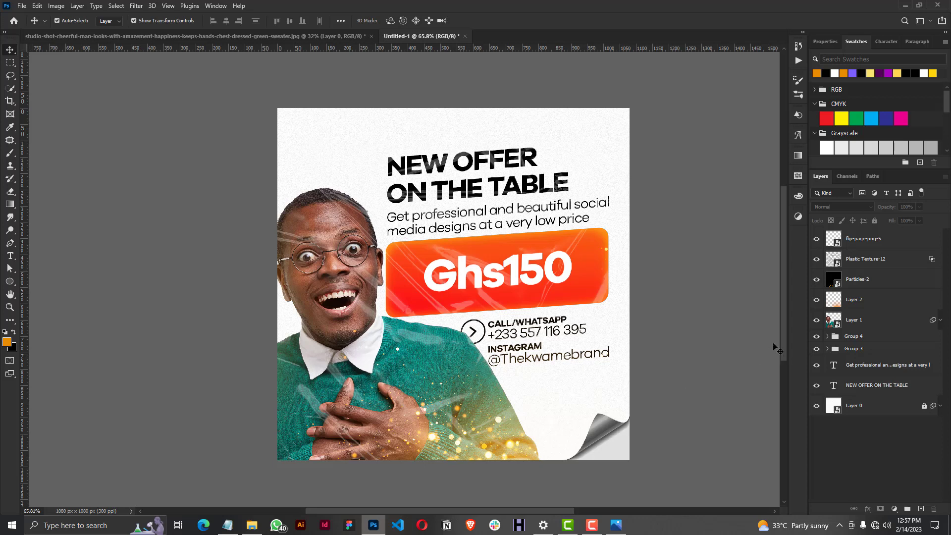
left_click_drag(785, 329, 782, 326)
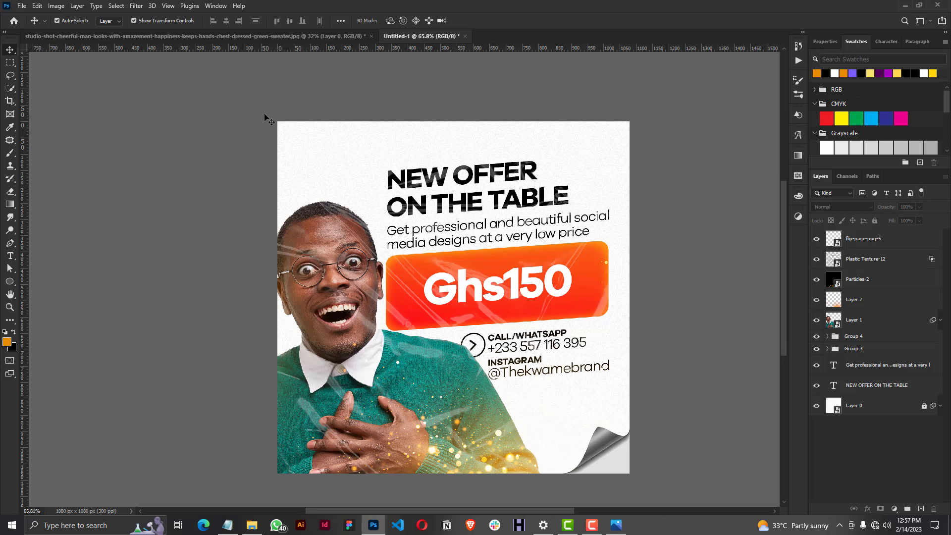
left_click(230, 89)
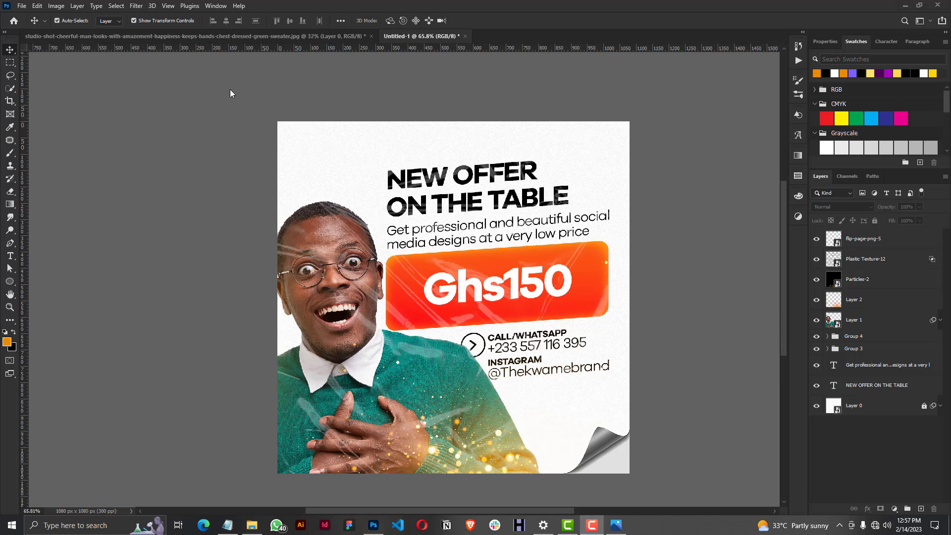